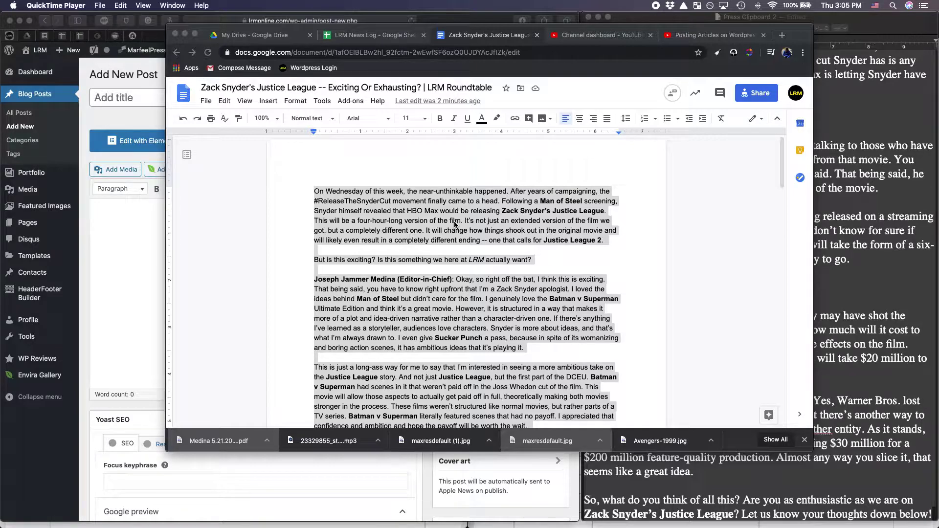
Step: Paste the copied Google Docs roundtable article into the body of the new WordPress post
{"action": "left_click", "coordinate": [466, 209]}
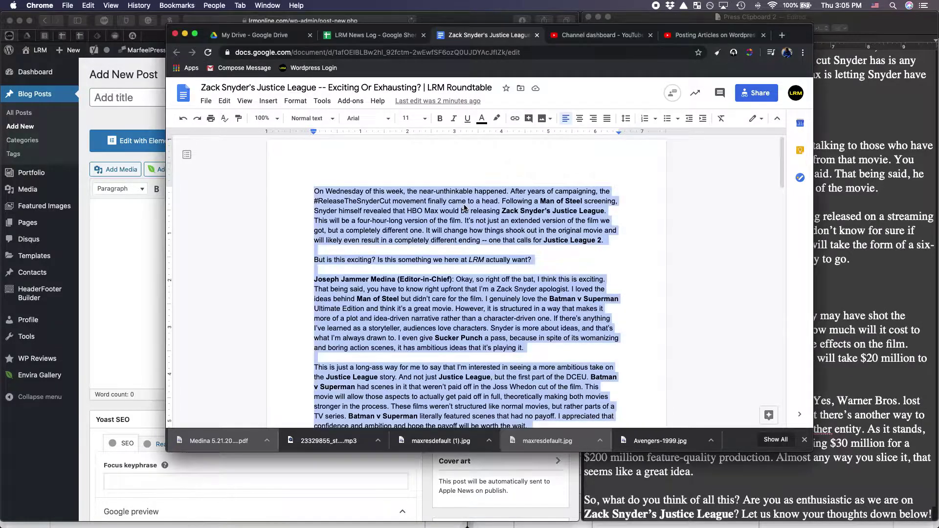
{"action": "left_click", "coordinate": [149, 241]}
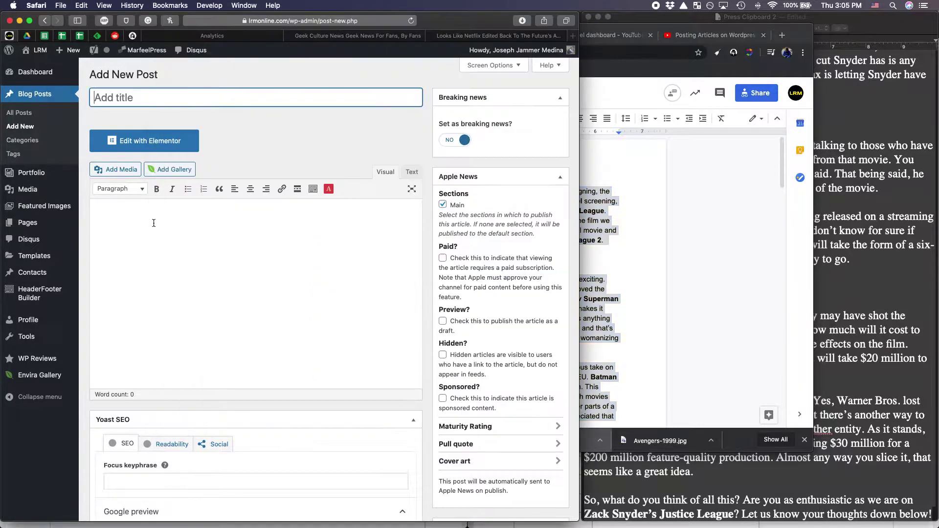
{"action": "key", "text": "super+v"}
{"action": "scroll", "coordinate": [256, 267], "scroll_direction": "up", "scroll_amount": 20}
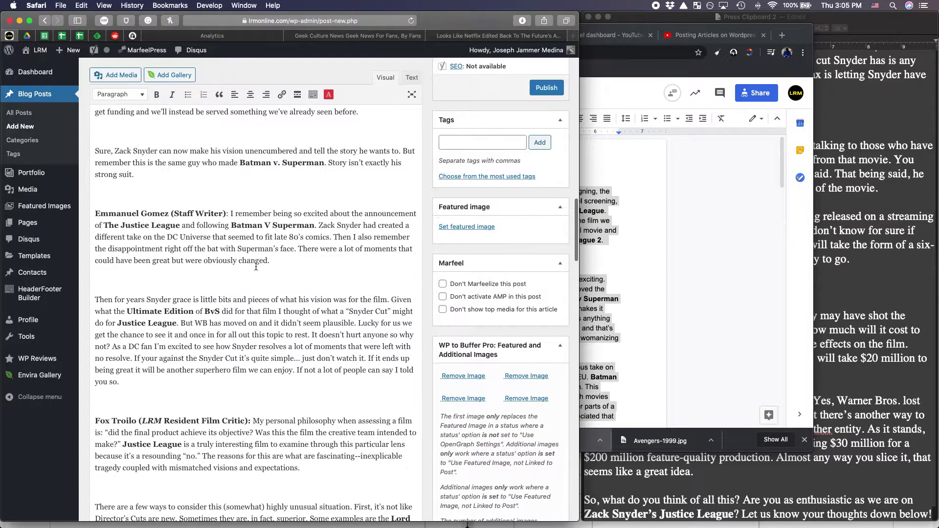
Step: Remove the blank lines between the post's opening paragraphs and within the editor-in-chief's section
{"action": "left_click", "coordinate": [174, 301]}
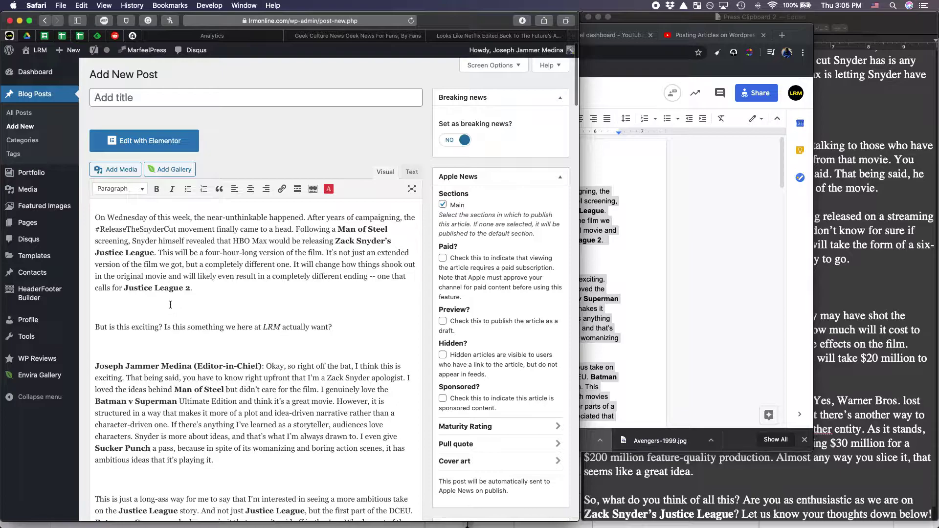
{"action": "key", "text": "BackSpace"}
{"action": "key", "text": "BackSpace"}
{"action": "scroll", "coordinate": [199, 327], "scroll_direction": "down", "scroll_amount": 5}
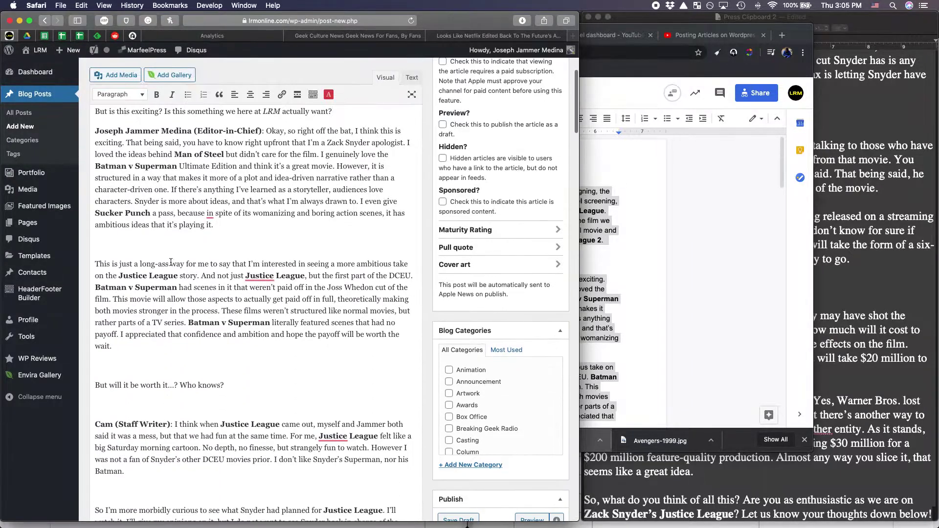
{"action": "key", "text": "BackSpace"}
{"action": "key", "text": "BackSpace"}
{"action": "key", "text": "Down"}
{"action": "key", "text": "Down"}
{"action": "key", "text": "BackSpace"}
Step: Remove the blank lines around the first staff writer's section, through the paragraph starting "So I'm more morbidly curious"
{"action": "scroll", "coordinate": [150, 318], "scroll_direction": "down", "scroll_amount": 3}
{"action": "left_click", "coordinate": [149, 316]}
{"action": "key", "text": "BackSpace"}
{"action": "left_click", "coordinate": [181, 384]}
{"action": "scroll", "coordinate": [166, 318], "scroll_direction": "down", "scroll_amount": 5}
{"action": "key", "text": "BackSpace"}
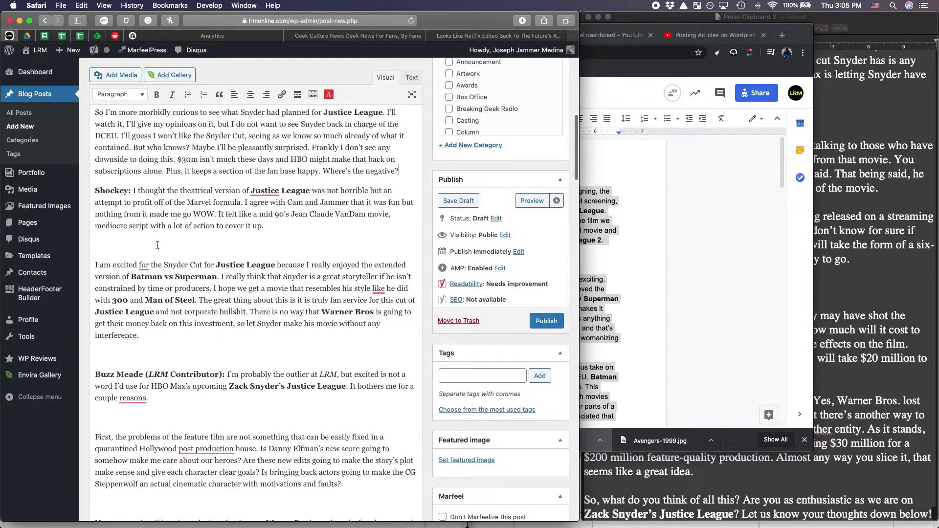
Step: Remove the blank lines before the paragraphs from "I am excited for the Snyder Cut" through "Next, no one is talking"
{"action": "left_click", "coordinate": [157, 245]}
{"action": "key", "text": "BackSpace"}
{"action": "left_click", "coordinate": [148, 330]}
{"action": "key", "text": "BackSpace"}
{"action": "scroll", "coordinate": [171, 321], "scroll_direction": "down", "scroll_amount": 2}
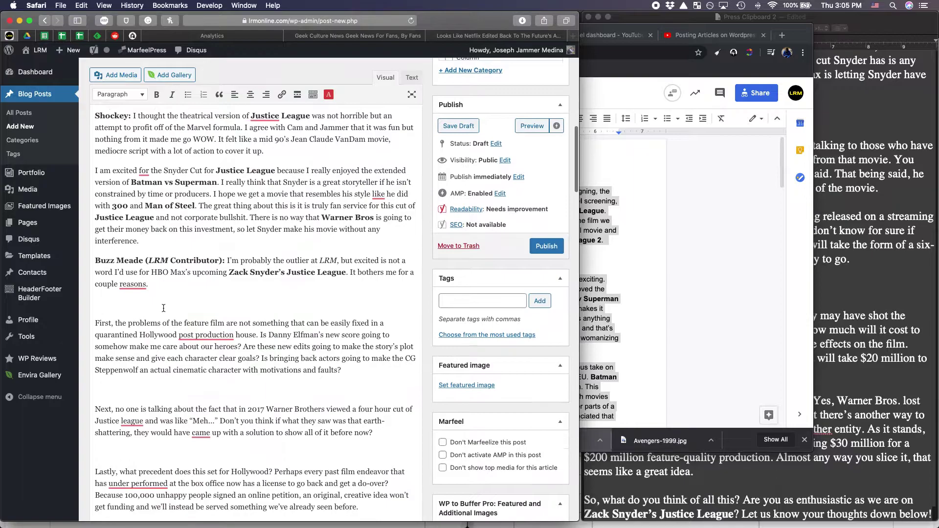
{"action": "left_click", "coordinate": [164, 308]}
{"action": "key", "text": "BackSpace"}
{"action": "left_click", "coordinate": [155, 363]}
{"action": "key", "text": "BackSpace"}
Step: Remove the blank lines around the "Lastly, what precedent" and "Sure, Zack Snyder can now make his vision" paragraphs
{"action": "scroll", "coordinate": [155, 363], "scroll_direction": "down", "scroll_amount": 2}
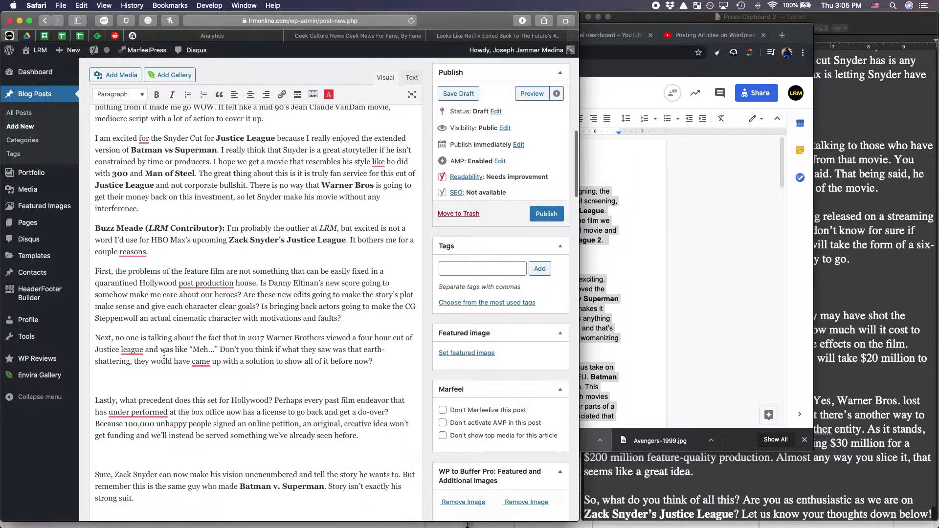
{"action": "left_click", "coordinate": [149, 368]}
{"action": "key", "text": "BackSpace"}
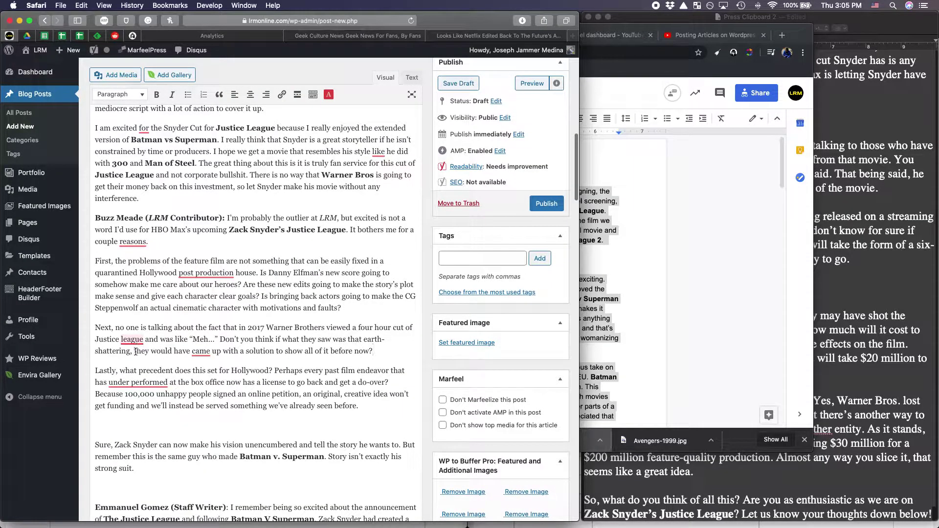
{"action": "left_click", "coordinate": [136, 417]}
{"action": "key", "text": "BackSpace"}
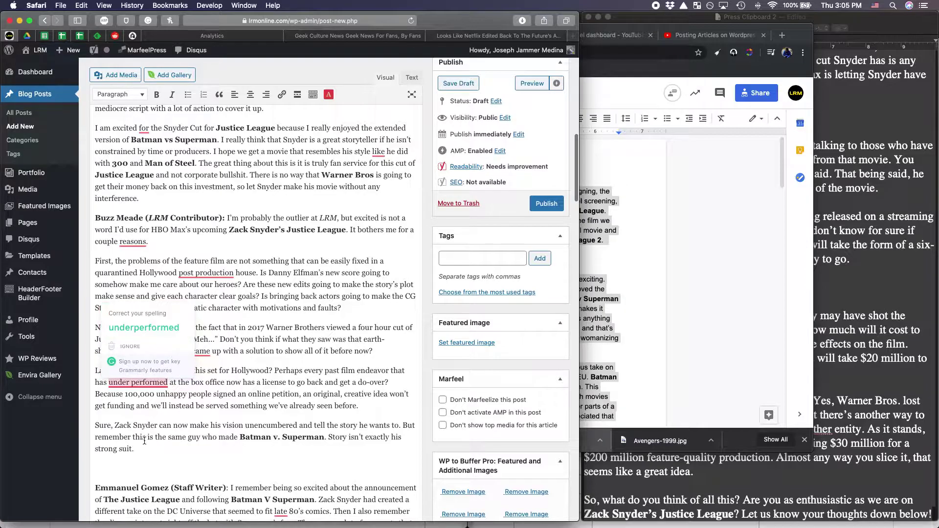
{"action": "left_click", "coordinate": [144, 456]}
{"action": "key", "text": "BackSpace"}
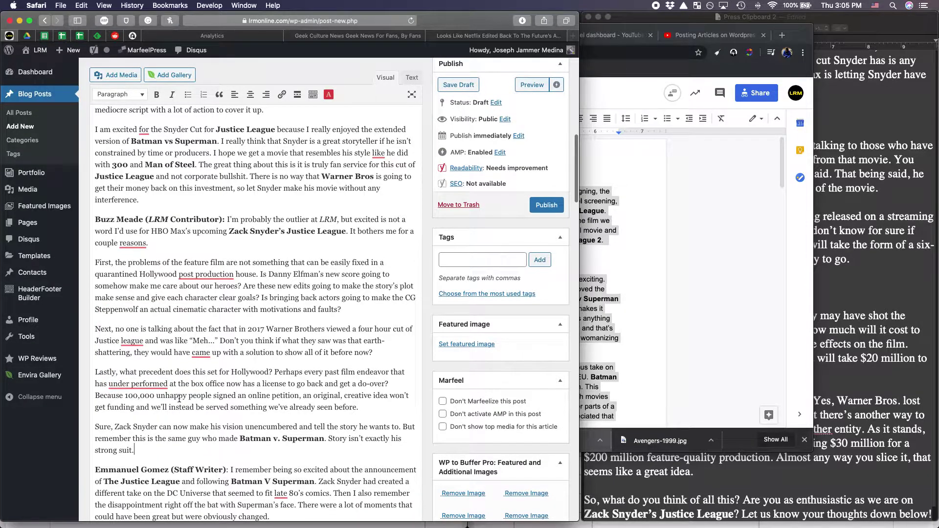
Step: Correct "league" to "League" in the "Next, no one is talking" paragraph and make "Justice League" bold
{"action": "left_click", "coordinate": [132, 336]}
{"action": "left_click", "coordinate": [143, 292]}
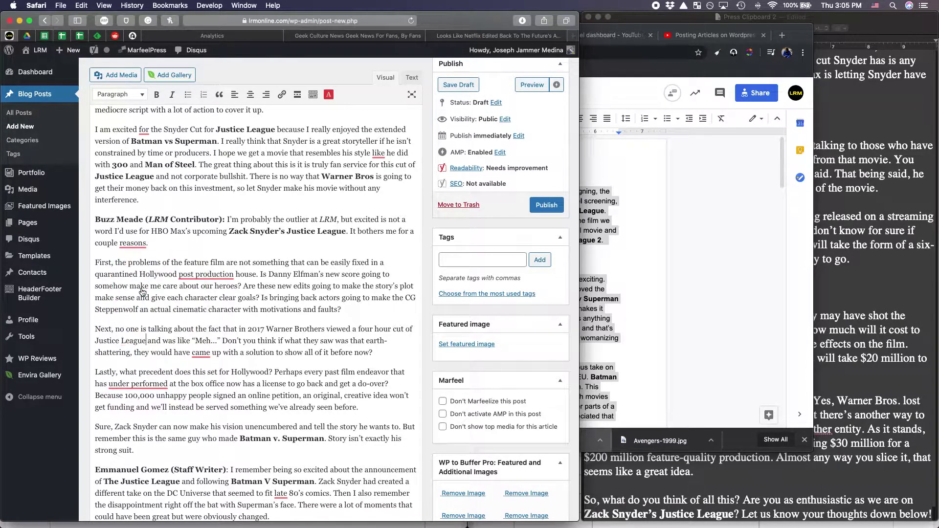
{"action": "double_click", "coordinate": [131, 341]}
{"action": "left_click", "coordinate": [95, 340], "text": "shift"}
{"action": "key", "text": "super+b"}
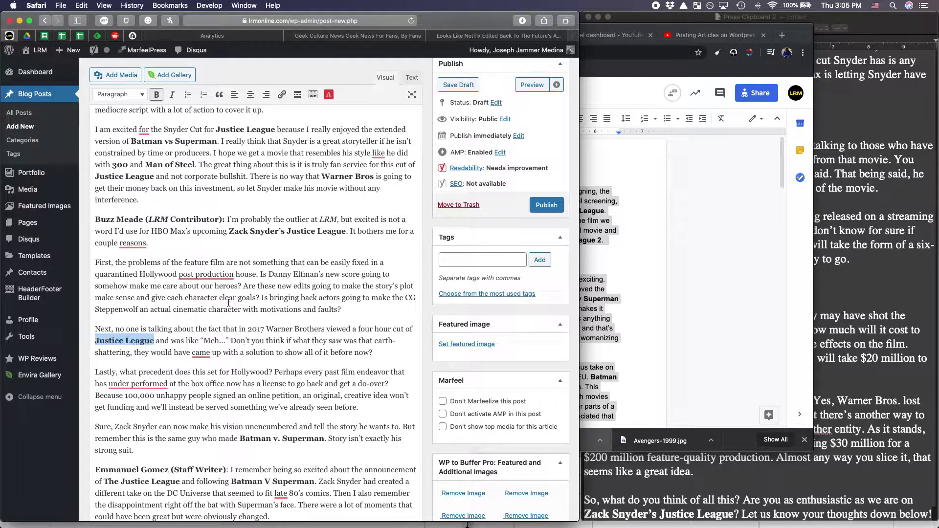
{"action": "left_click", "coordinate": [278, 262]}
Step: Remove the blank lines before the "Then for years" paragraph and before the resident film critic's section
{"action": "scroll", "coordinate": [304, 219], "scroll_direction": "up", "scroll_amount": 13}
{"action": "scroll", "coordinate": [304, 219], "scroll_direction": "down", "scroll_amount": 15}
{"action": "scroll", "coordinate": [304, 219], "scroll_direction": "down", "scroll_amount": 8}
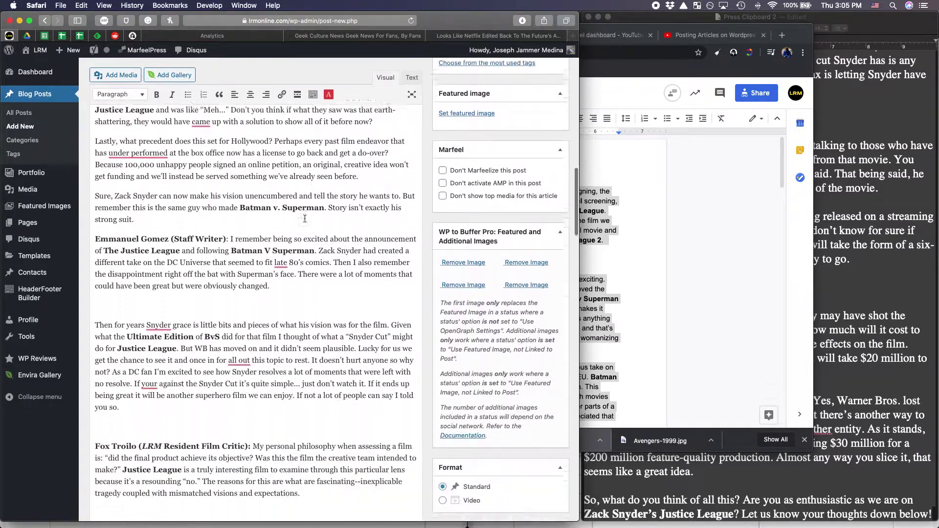
{"action": "left_click", "coordinate": [260, 232]}
{"action": "key", "text": "BackSpace"}
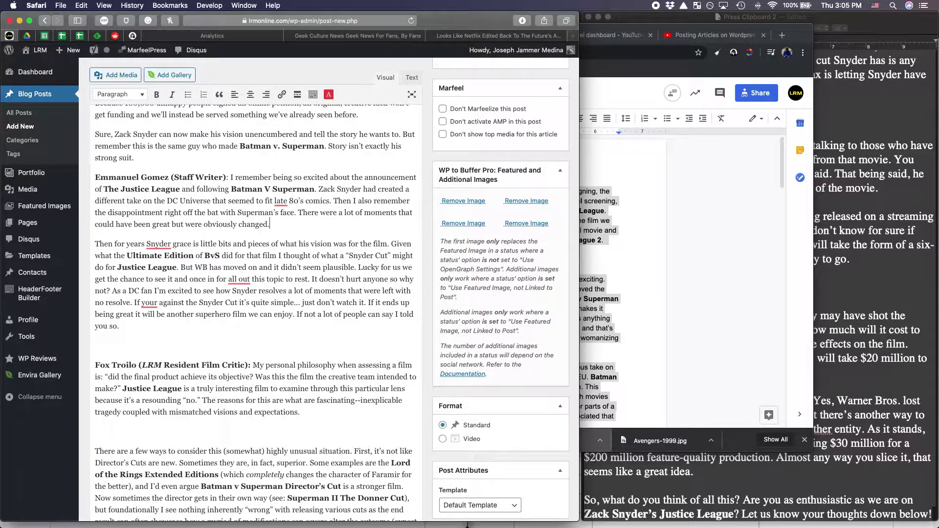
{"action": "left_click", "coordinate": [224, 346]}
{"action": "key", "text": "BackSpace"}
Step: Close the gaps before "There are a few ways" and "I firmly believe", keeping each as its own paragraph
{"action": "scroll", "coordinate": [224, 346], "scroll_direction": "down", "scroll_amount": 6}
{"action": "left_click", "coordinate": [197, 282]}
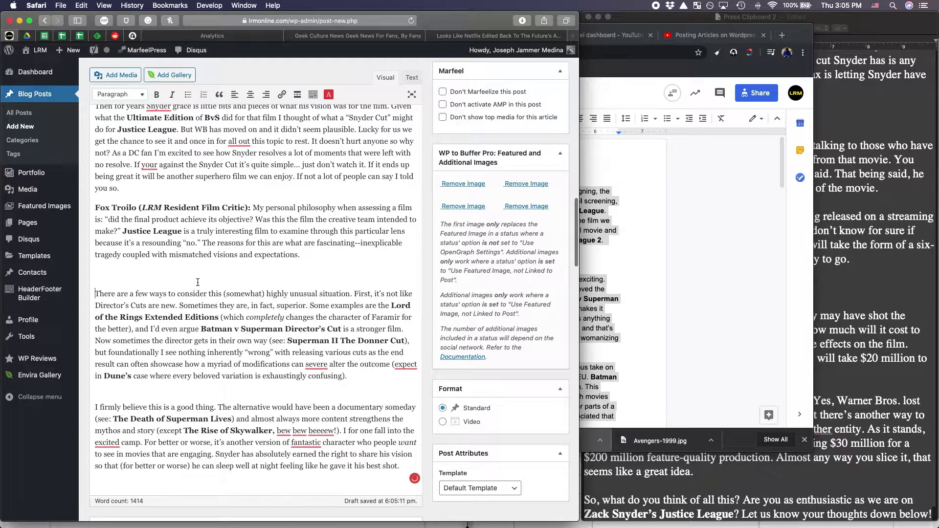
{"action": "key", "text": "BackSpace"}
{"action": "key", "text": "BackSpace"}
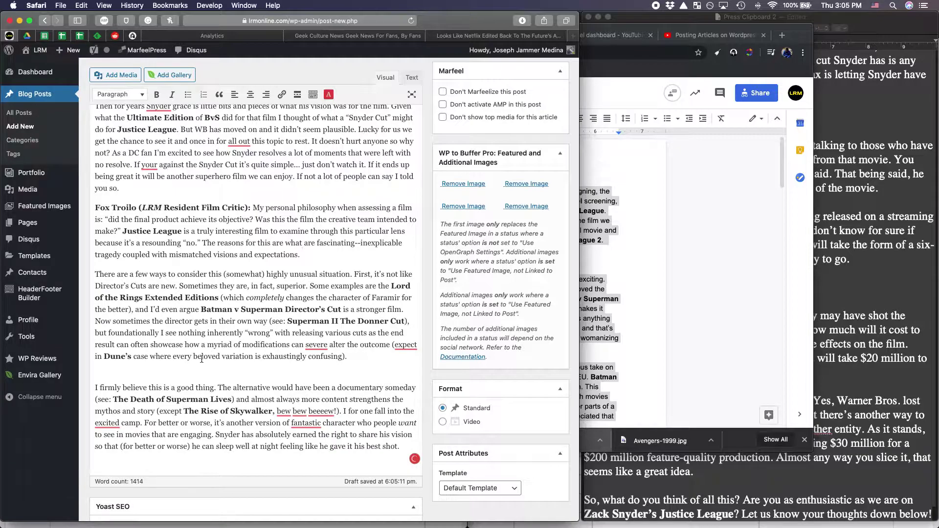
{"action": "key", "text": "BackSpace"}
{"action": "key", "text": "BackSpace"}
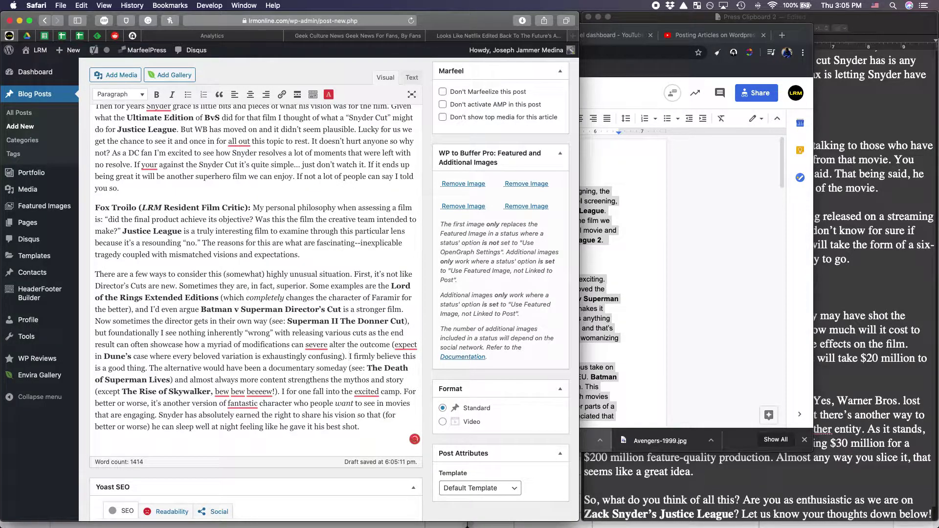
{"action": "key", "text": "Return"}
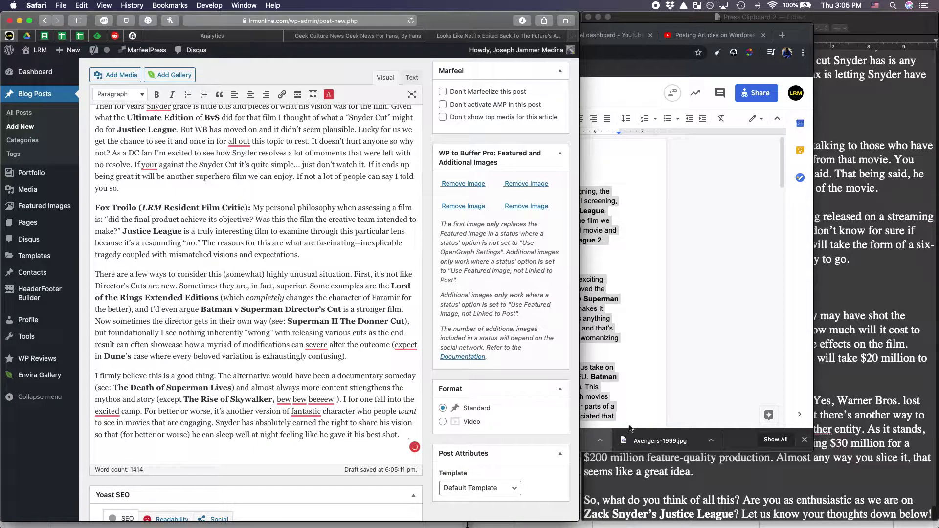
Step: Begin a closing paragraph reading "What do you think of Zack Snyder's Justice League", with "Justice League" in bold
{"action": "left_click", "coordinate": [408, 434]}
{"action": "key", "text": "Return"}
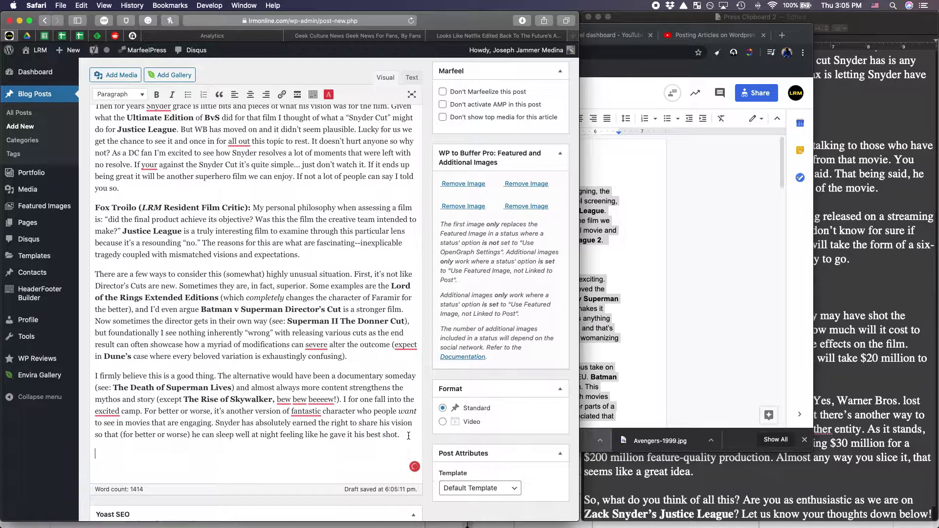
{"action": "type", "text": "What do you think of"}
{"action": "key", "text": "super+b"}
{"action": "type", "text": "Just"}
{"action": "key", "text": "BackSpace"}
{"action": "key", "text": "BackSpace"}
{"action": "key", "text": "BackSpace"}
{"action": "key", "text": "super+b"}
{"action": "type", "text": "Zack Synde"}
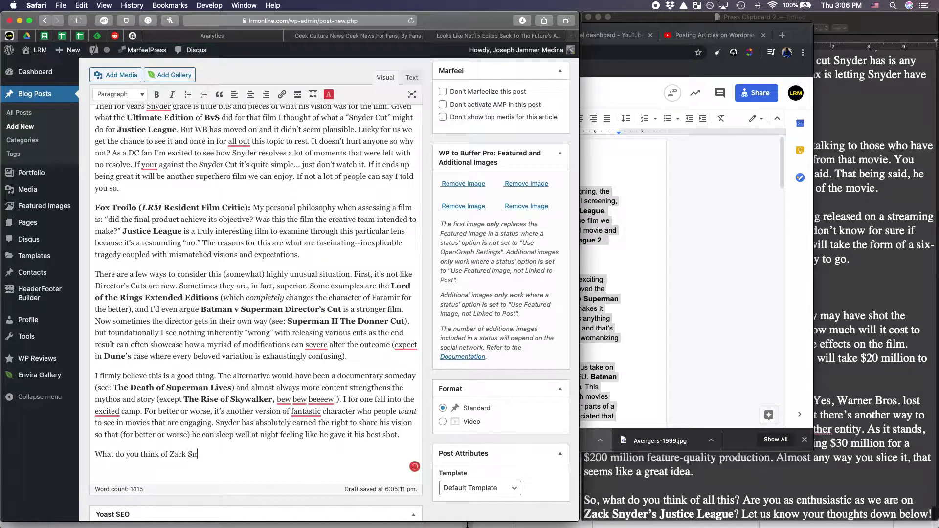
{"action": "type", "text": "r's"}
{"action": "key", "text": "super+b"}
{"action": "type", "text": "Justice League"}
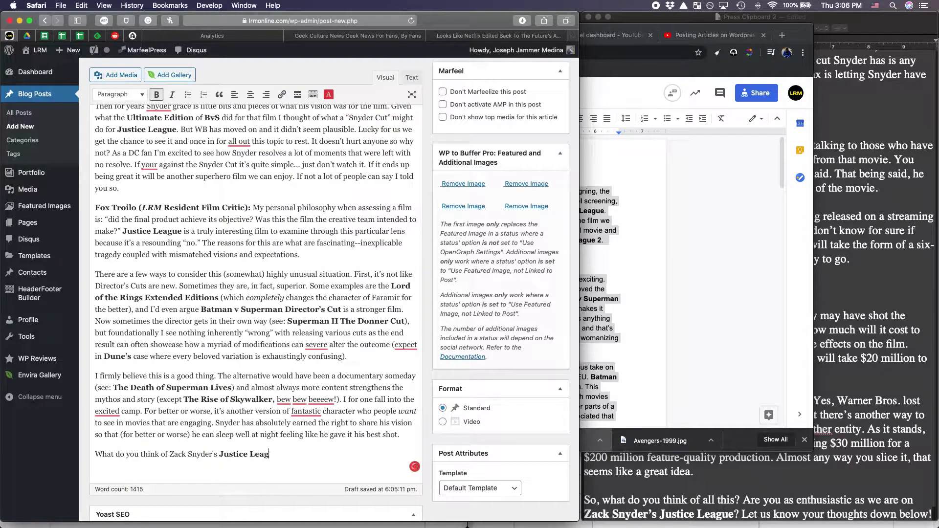
Step: Finish the closing paragraph in regular weight with "coming out? Let us know your thoughts down below!"
{"action": "key", "text": "super+b"}
{"action": "type", "text": "coming out? let us kn"}
{"action": "key", "text": "BackSpace"}
{"action": "key", "text": "BackSpace"}
{"action": "key", "text": "BackSpace"}
{"action": "key", "text": "BackSpace"}
{"action": "key", "text": "BackSpace"}
{"action": "key", "text": "BackSpace"}
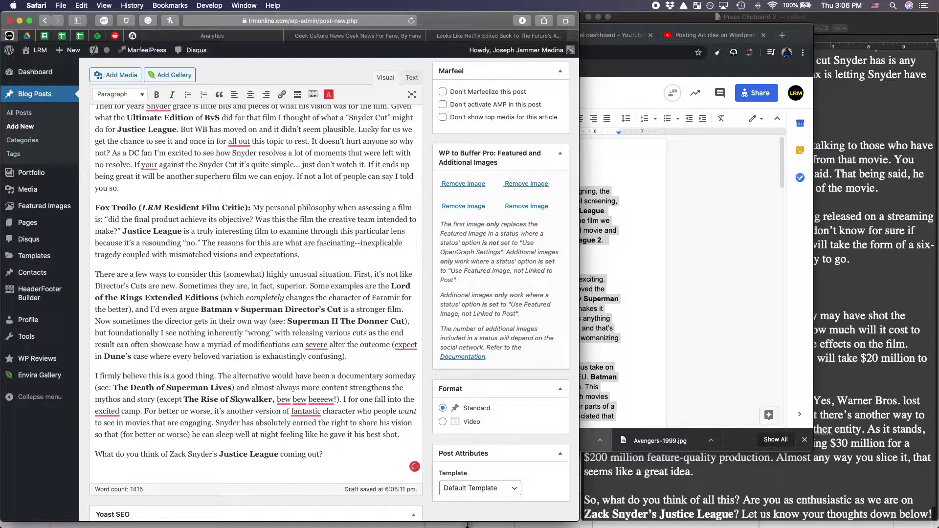
{"action": "type", "text": "us know your thoughts down below!"}
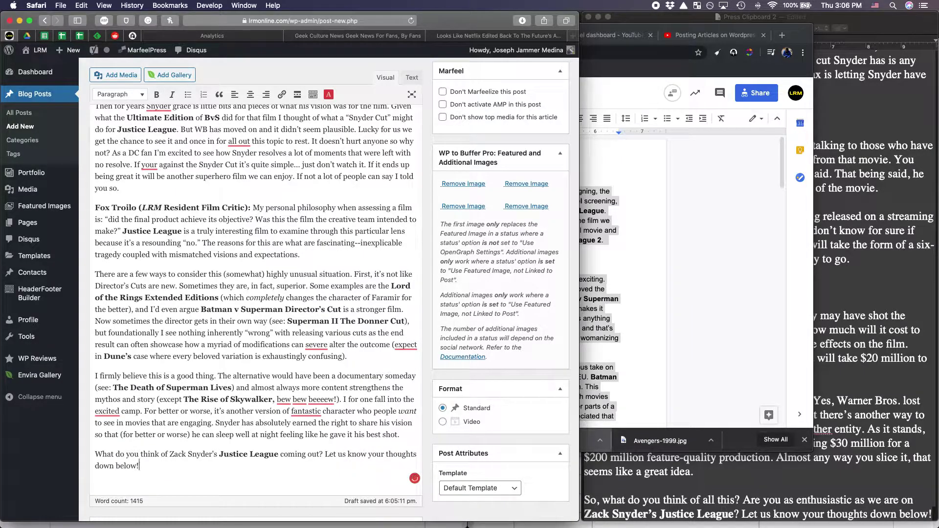
Step: Make "Zack Snyder's" bold in the closing paragraph and place the cursor at the end of the post
{"action": "left_click", "coordinate": [167, 454]}
{"action": "left_click_drag", "start_coordinate": [169, 453], "coordinate": [217, 451]}
{"action": "key", "text": "super+b"}
{"action": "scroll", "coordinate": [270, 357], "scroll_direction": "down", "scroll_amount": 10}
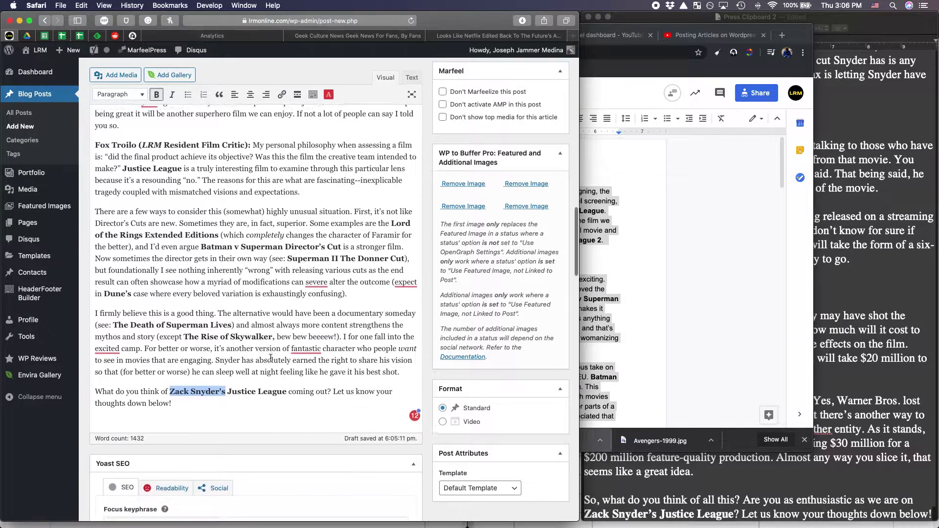
{"action": "left_click", "coordinate": [220, 180]}
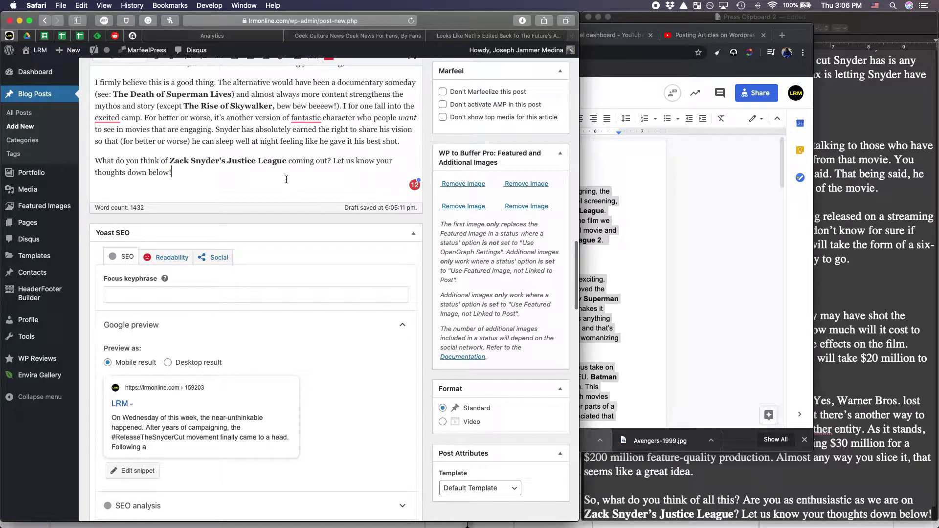
Step: Switch to the TextEdit clipboard document and examine the footer boilerplate and its SoundCloud episode link
{"action": "left_click", "coordinate": [837, 246]}
{"action": "scroll", "coordinate": [737, 257], "scroll_direction": "down", "scroll_amount": 10}
{"action": "left_click", "coordinate": [737, 257]}
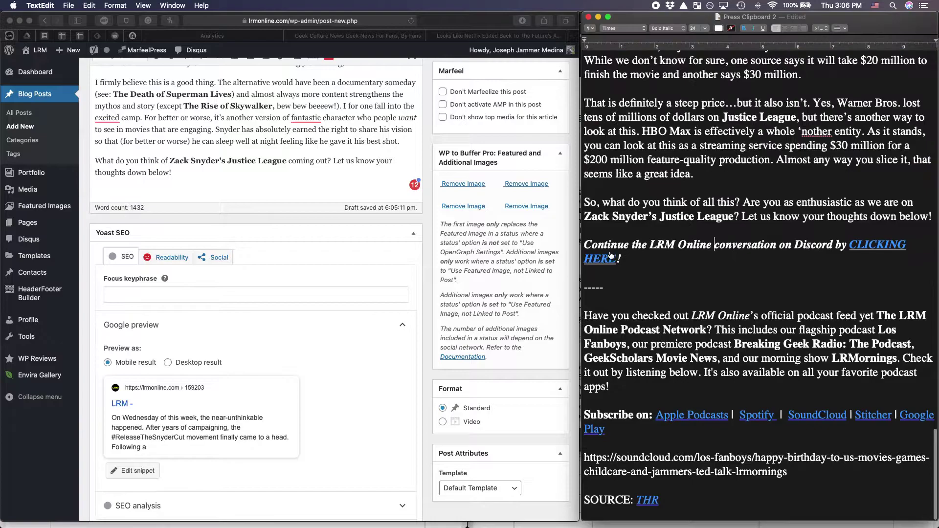
{"action": "left_click_drag", "start_coordinate": [585, 244], "coordinate": [592, 459]}
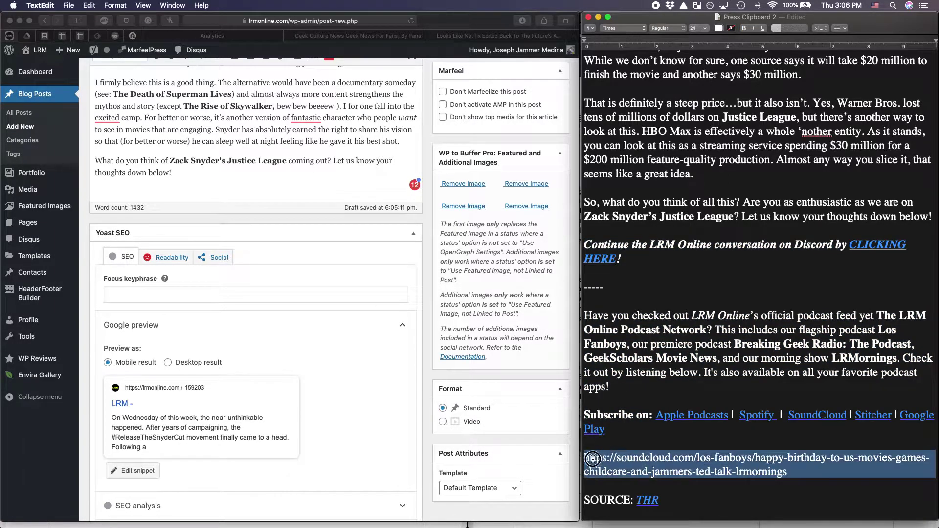
Step: Open soundcloud.com/los-fanboys in a new Safari tab and view the page of the newest LRMornings episode
{"action": "left_click", "coordinate": [467, 36]}
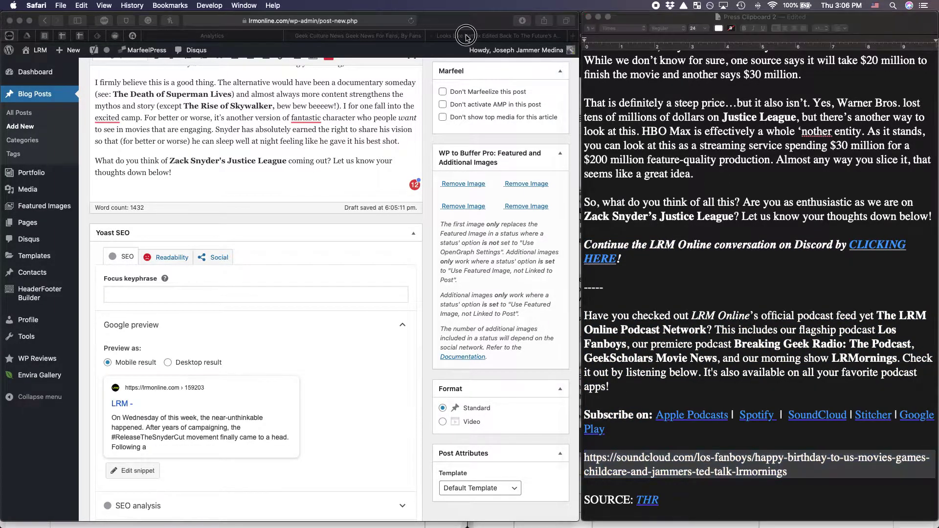
{"action": "key", "text": "super+t"}
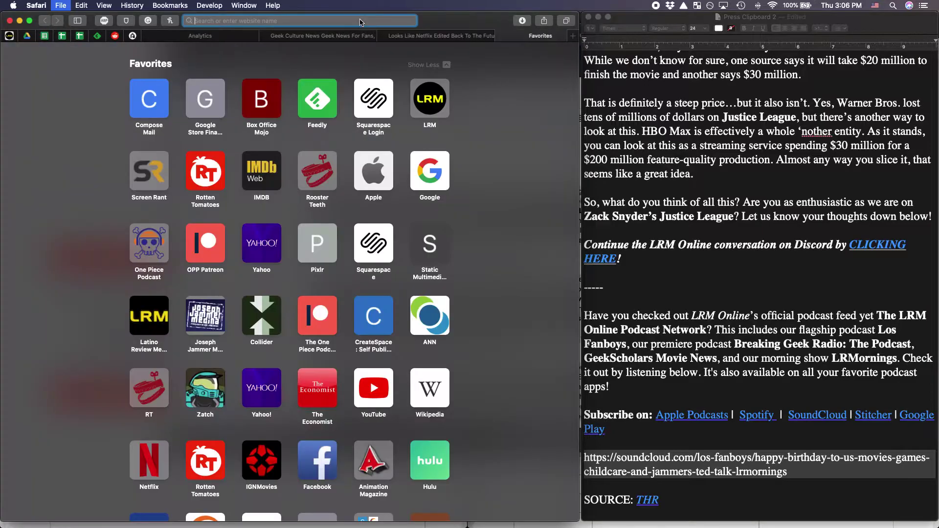
{"action": "type", "text": "sound"}
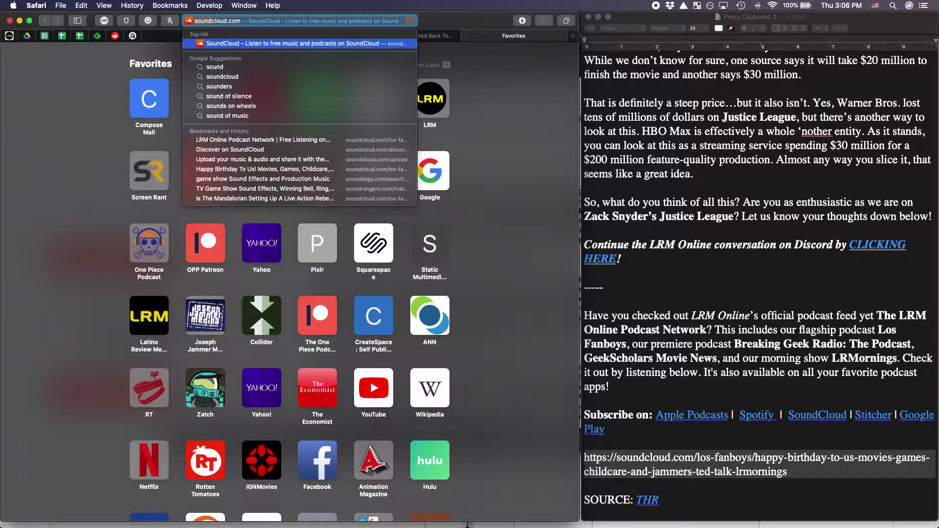
{"action": "type", "text": "cloud.com/los-fanboys"}
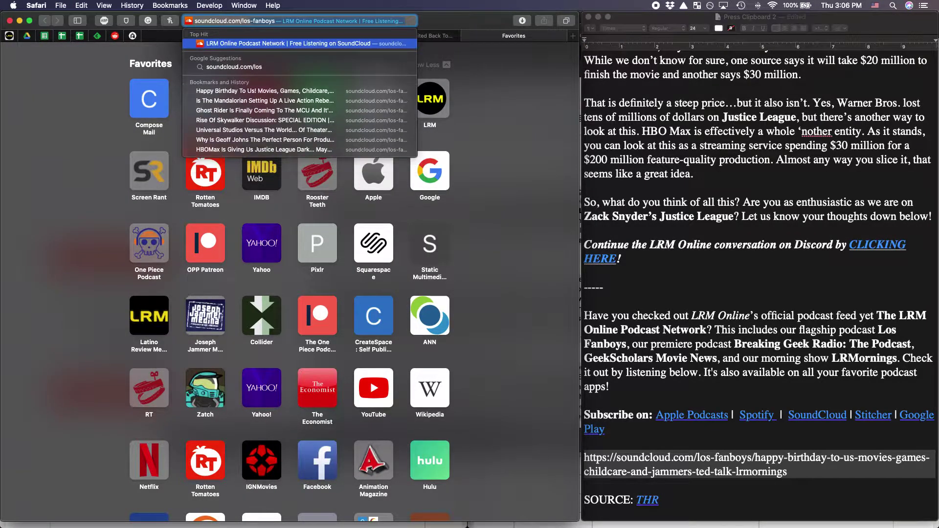
{"action": "key", "text": "Return"}
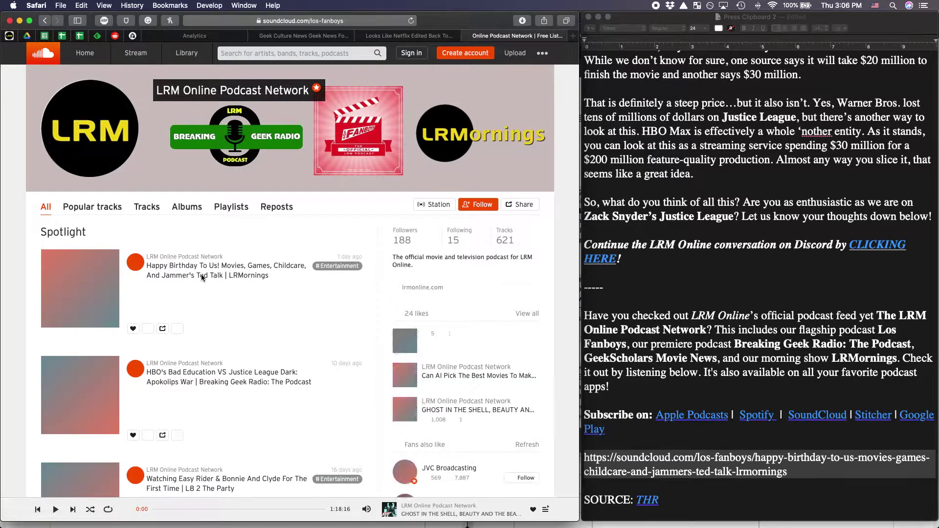
{"action": "left_click", "coordinate": [216, 272]}
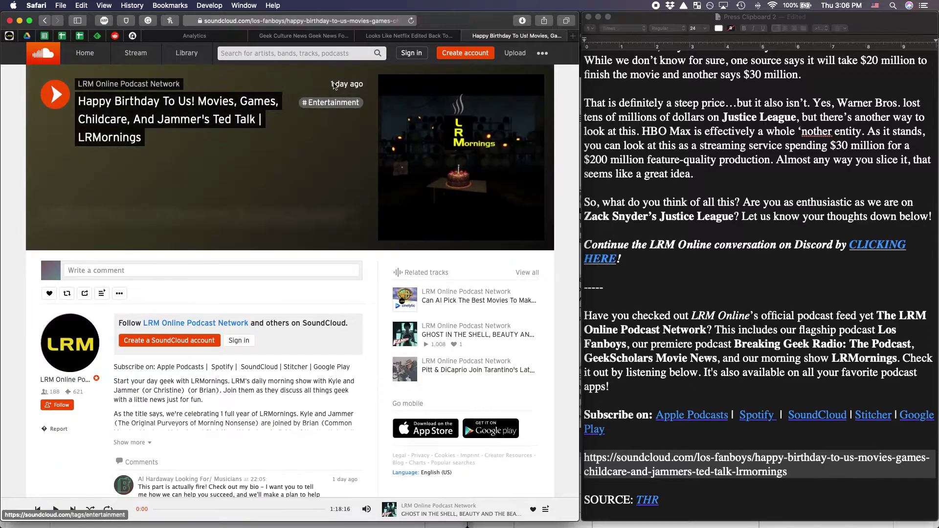
Step: Copy the TextEdit footer text from "Continue the LRM Online conversation" through the end of the SoundCloud link
{"action": "left_click", "coordinate": [787, 472]}
{"action": "left_click_drag", "start_coordinate": [787, 472], "coordinate": [538, 247]}
{"action": "key", "text": "super+c"}
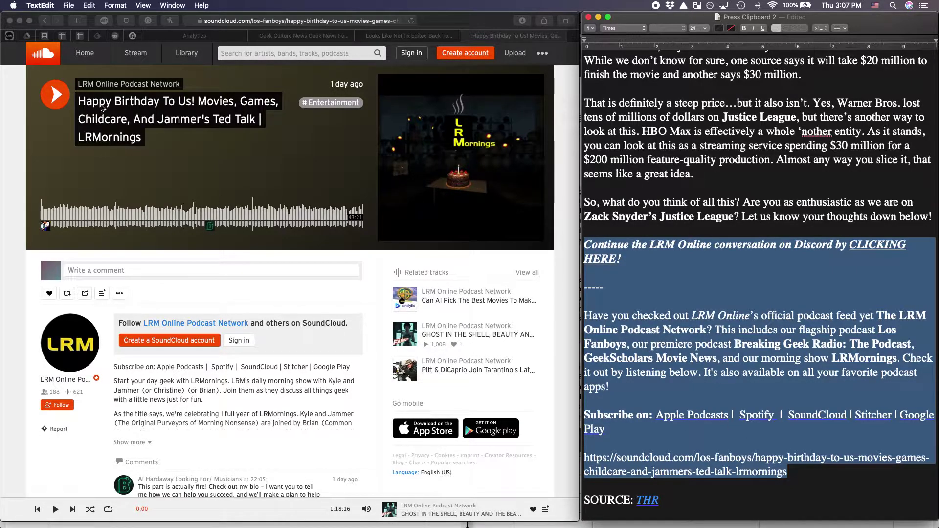
Step: Return to the WordPress post editor and paste the copied LRM Online footer on a new line below the closing question
{"action": "left_click", "coordinate": [9, 35]}
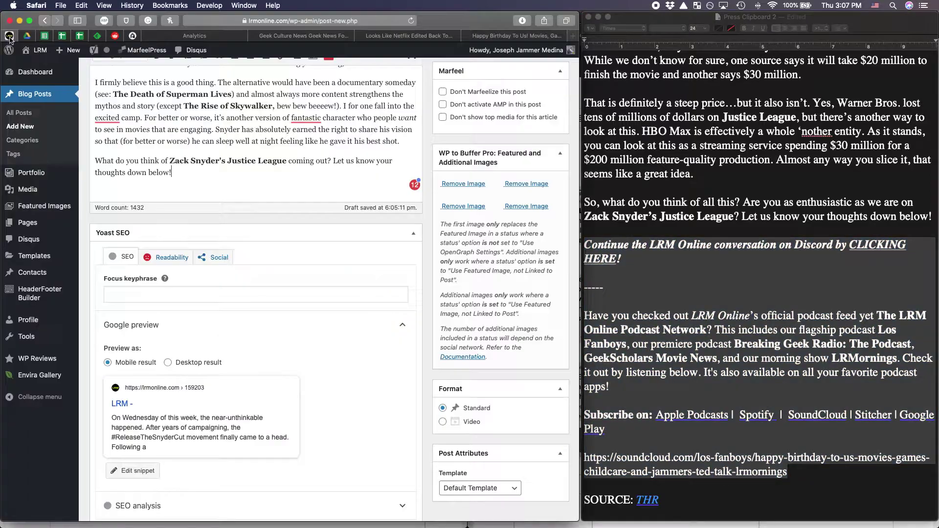
{"action": "left_click", "coordinate": [186, 184]}
{"action": "key", "text": "Return"}
{"action": "key", "text": "super+v"}
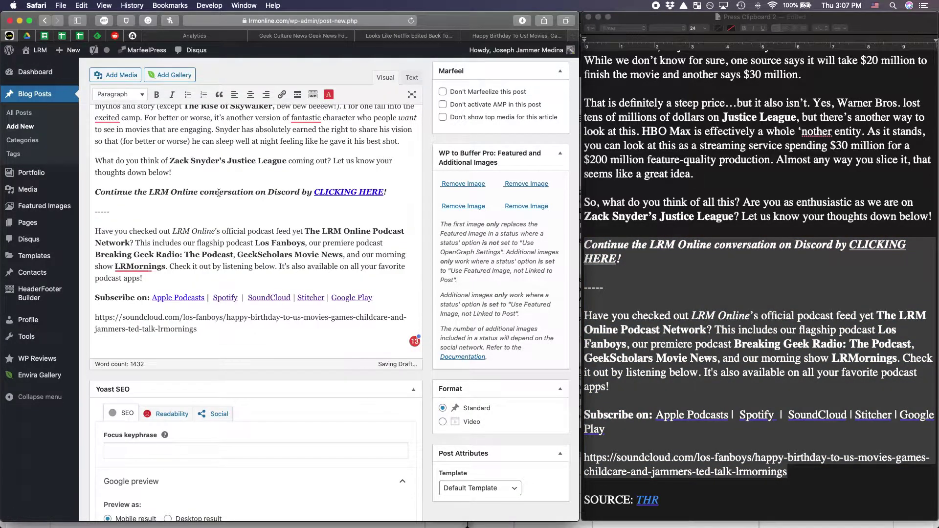
Step: Try the Heading 4 format on the "Continue the LRM Online conversation on Discord" line and revert it to a paragraph
{"action": "left_click", "coordinate": [233, 192]}
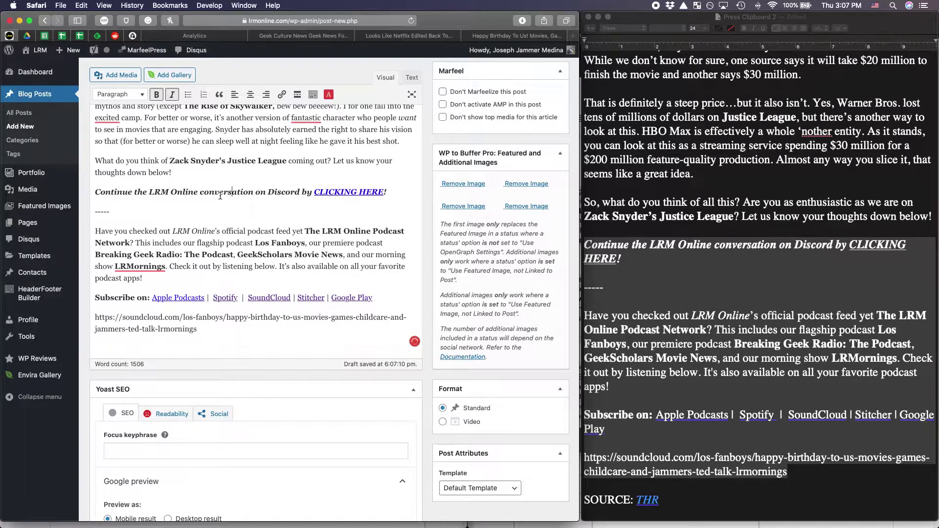
{"action": "left_click_drag", "start_coordinate": [95, 191], "coordinate": [388, 192]}
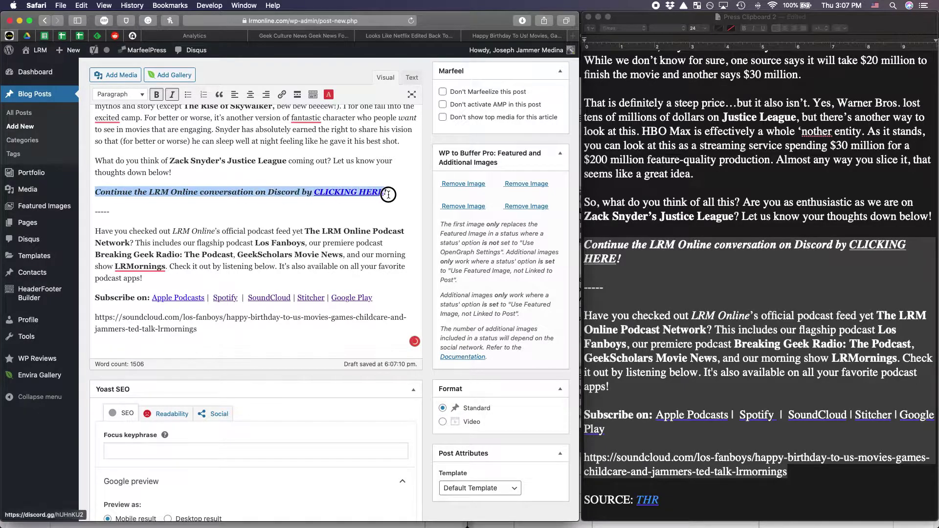
{"action": "left_click", "coordinate": [121, 95]}
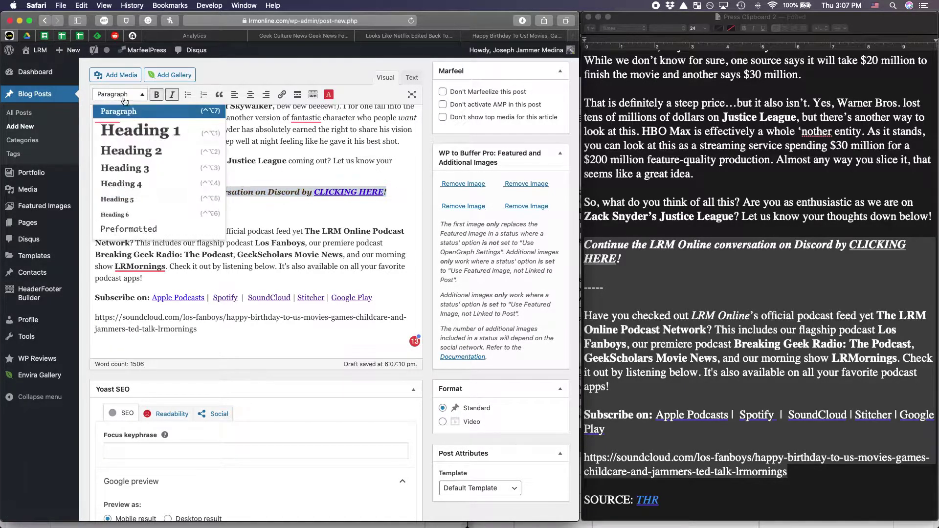
{"action": "left_click", "coordinate": [143, 184]}
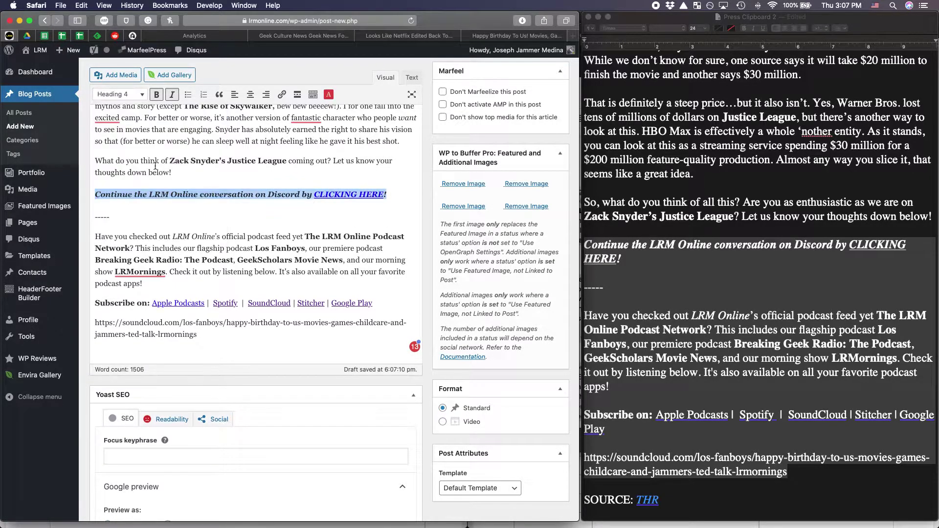
{"action": "left_click", "coordinate": [128, 95]}
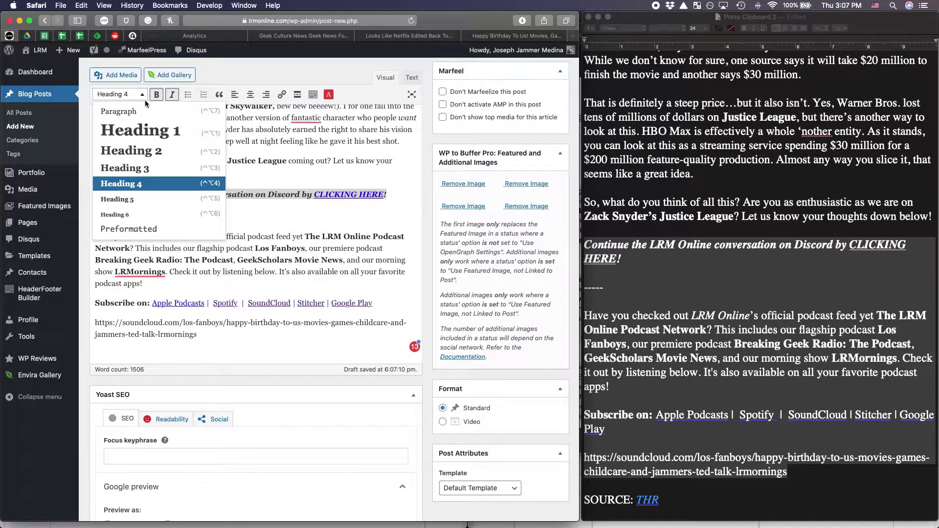
{"action": "left_click", "coordinate": [152, 189]}
Step: Cut the SoundCloud episode link from the footer and paste it back on its own line so it embeds as a player
{"action": "left_click", "coordinate": [182, 235]}
{"action": "scroll", "coordinate": [182, 235], "scroll_direction": "down", "scroll_amount": 4}
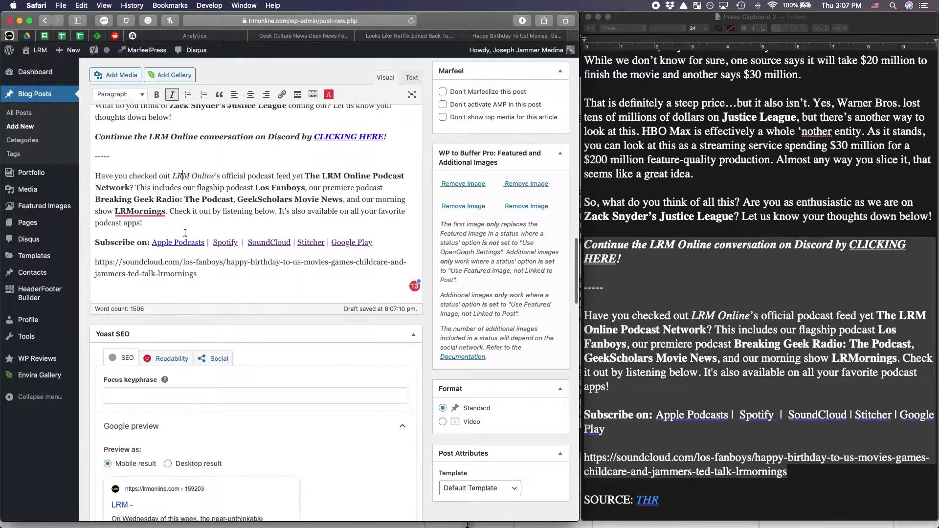
{"action": "left_click_drag", "start_coordinate": [198, 237], "coordinate": [93, 223]}
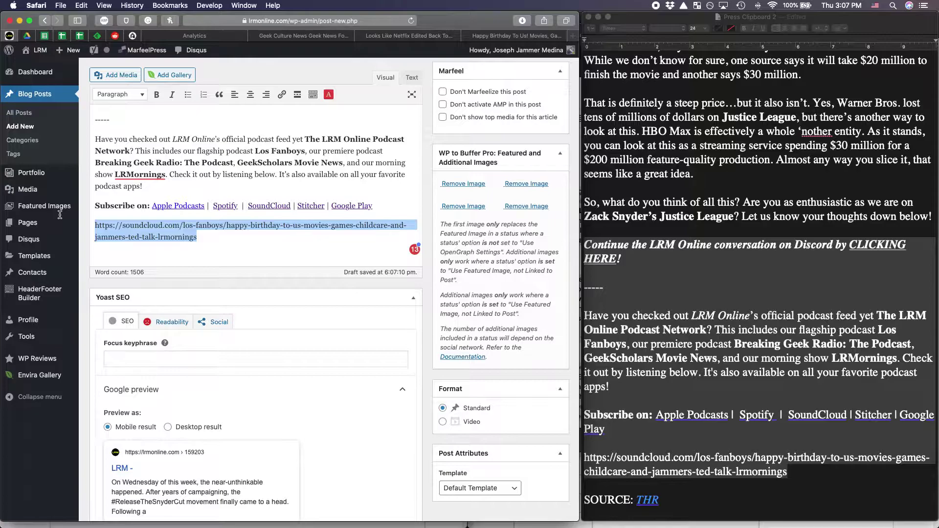
{"action": "key", "text": "super+x"}
{"action": "key", "text": "BackSpace"}
{"action": "key", "text": "Return"}
{"action": "key", "text": "super+v"}
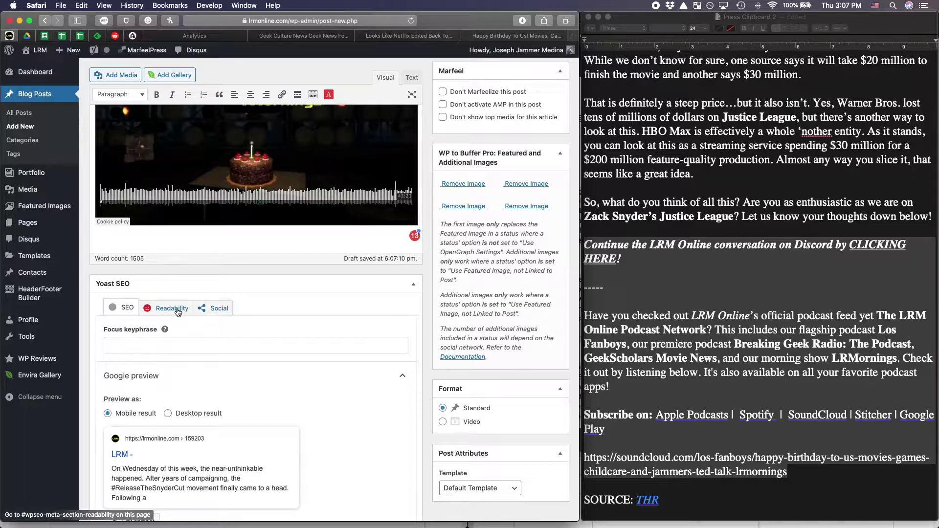
Step: Put the Editor-in-Chief's name label on its own line above the response and format it as Heading 4
{"action": "scroll", "coordinate": [178, 312], "scroll_direction": "up", "scroll_amount": 2}
{"action": "scroll", "coordinate": [178, 312], "scroll_direction": "up", "scroll_amount": 20}
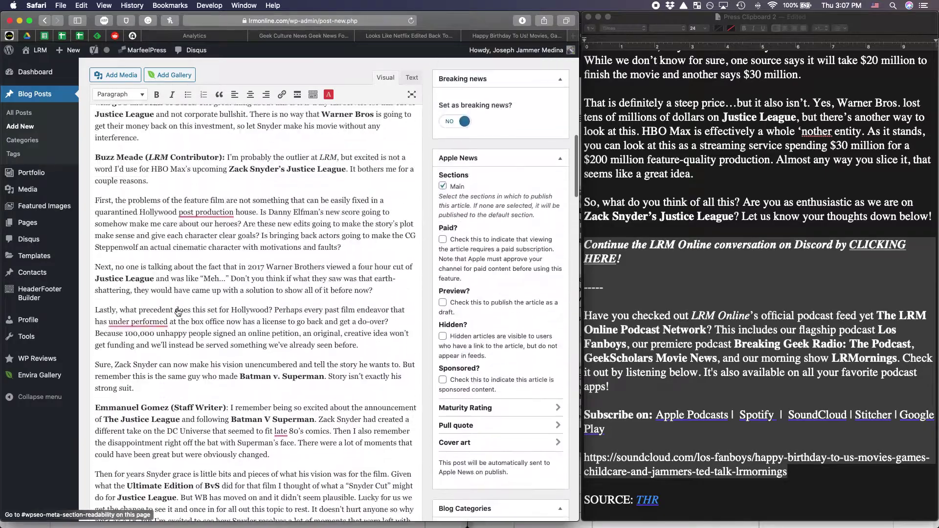
{"action": "scroll", "coordinate": [177, 309], "scroll_direction": "down", "scroll_amount": 5}
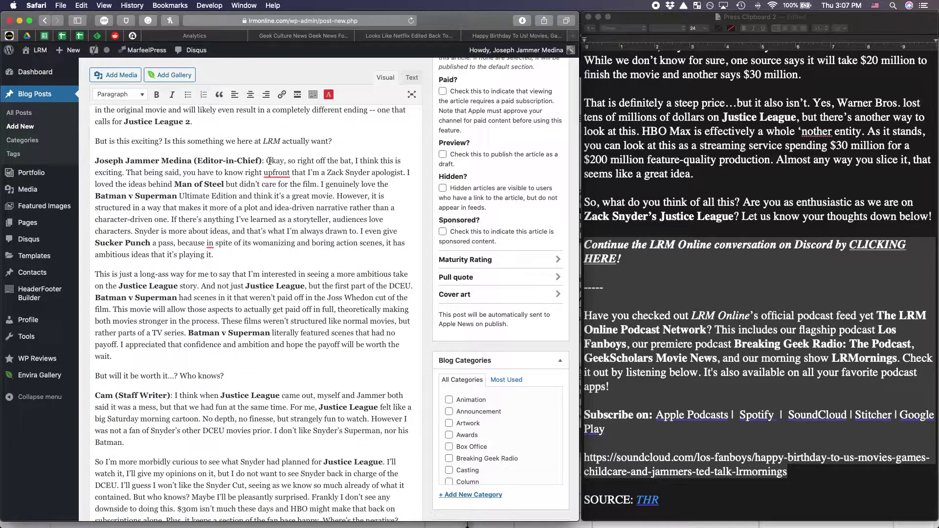
{"action": "scroll", "coordinate": [273, 160], "scroll_direction": "up", "scroll_amount": 2}
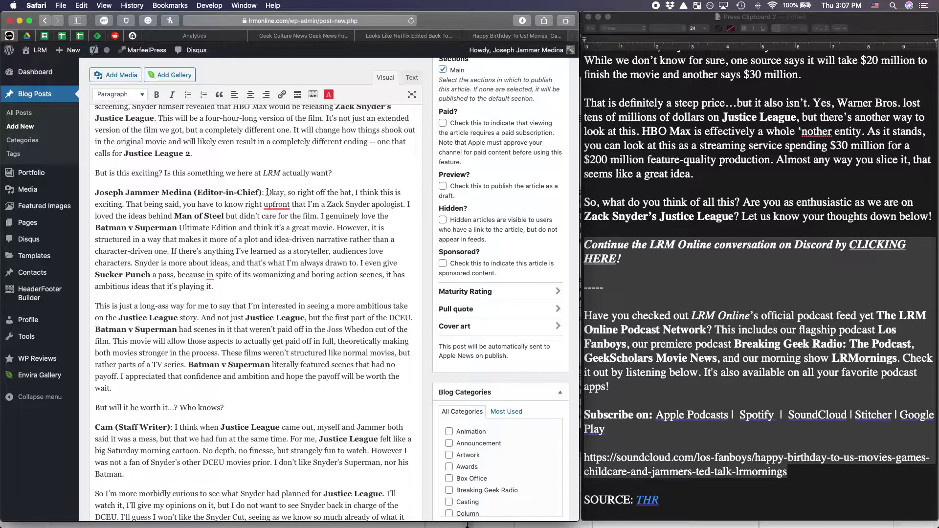
{"action": "scroll", "coordinate": [267, 191], "scroll_direction": "up", "scroll_amount": 1}
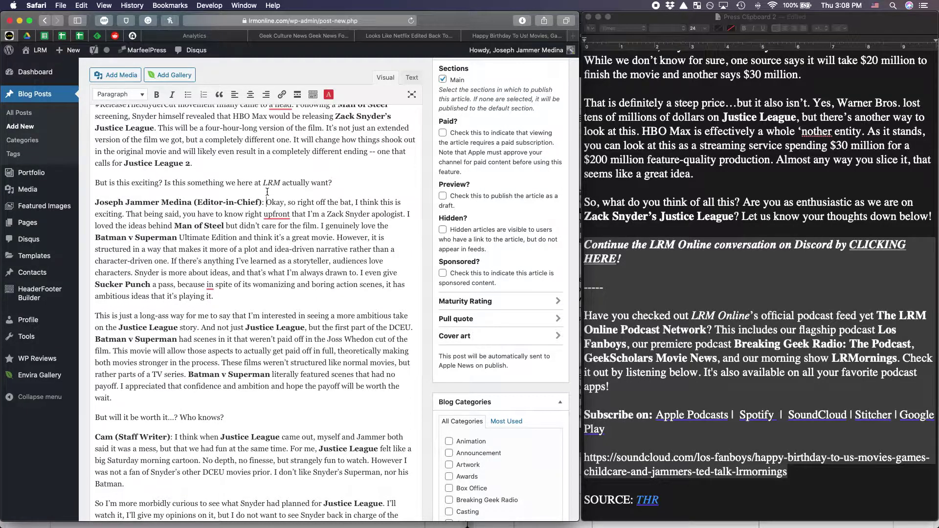
{"action": "key", "text": "Return"}
{"action": "left_click", "coordinate": [258, 195]}
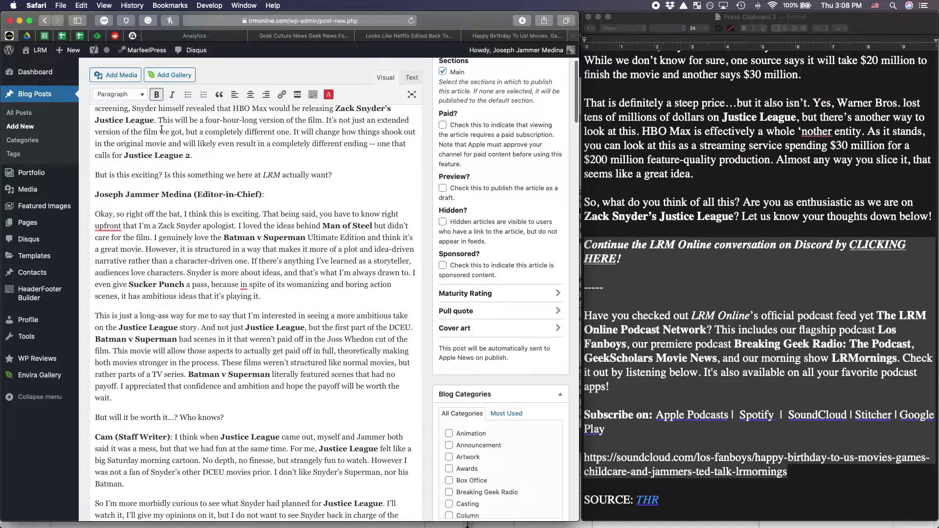
{"action": "left_click", "coordinate": [120, 94]}
{"action": "left_click", "coordinate": [128, 184]}
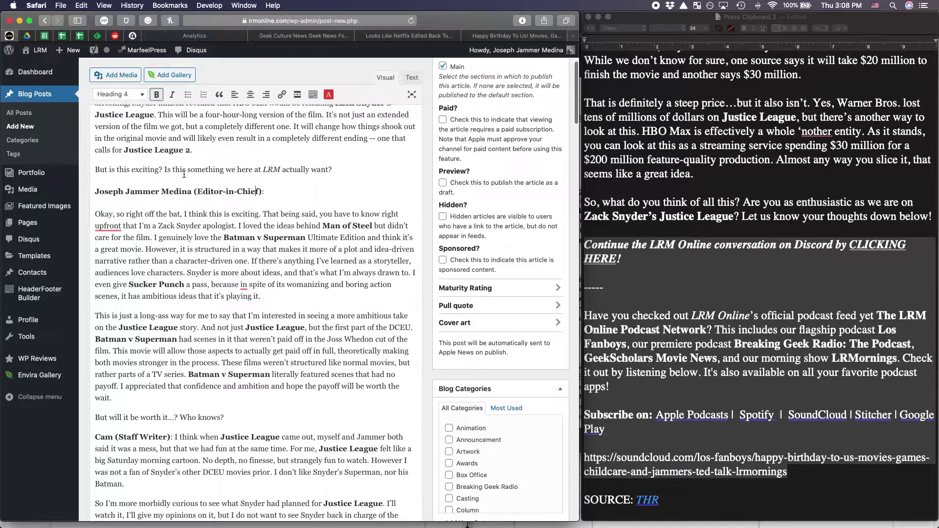
{"action": "scroll", "coordinate": [192, 175], "scroll_direction": "down", "scroll_amount": 1}
{"action": "left_click_drag", "start_coordinate": [262, 182], "coordinate": [90, 182]}
Step: Separate the first Staff Writer's name label from the response text and format the label as Heading 4
{"action": "scroll", "coordinate": [287, 186], "scroll_direction": "down", "scroll_amount": 5}
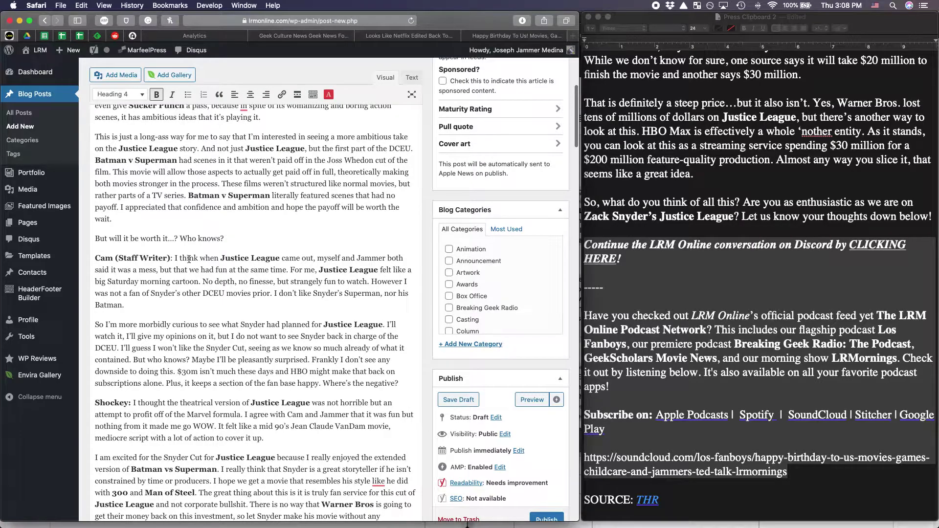
{"action": "left_click", "coordinate": [176, 259]}
{"action": "key", "text": "Return"}
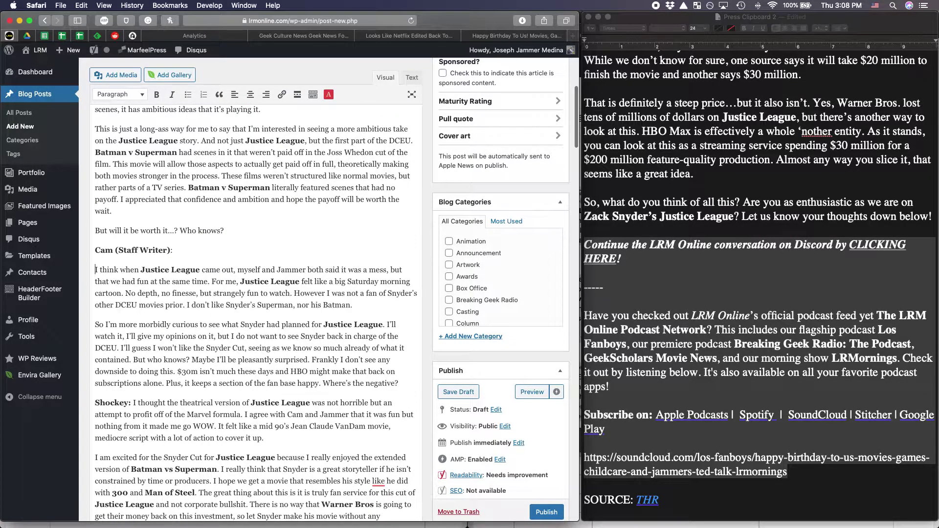
{"action": "left_click_drag", "start_coordinate": [178, 248], "coordinate": [94, 249]}
{"action": "left_click", "coordinate": [120, 94]}
{"action": "left_click", "coordinate": [193, 183]}
Step: Split the third participant's name label, the one without a job title, onto its own line and make it Heading 4
{"action": "scroll", "coordinate": [194, 181], "scroll_direction": "down", "scroll_amount": 10}
{"action": "left_click", "coordinate": [132, 193]}
{"action": "key", "text": "Return"}
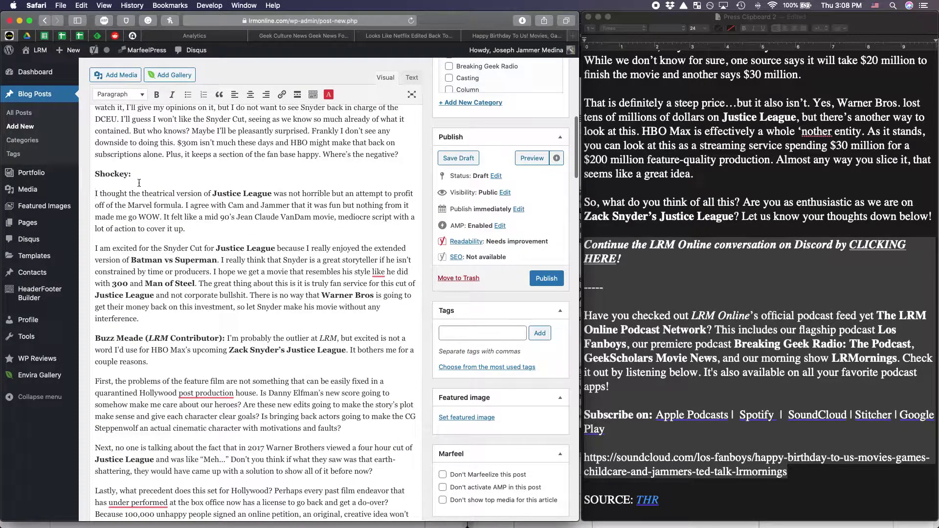
{"action": "left_click_drag", "start_coordinate": [139, 175], "coordinate": [93, 175]}
{"action": "left_click", "coordinate": [128, 95]}
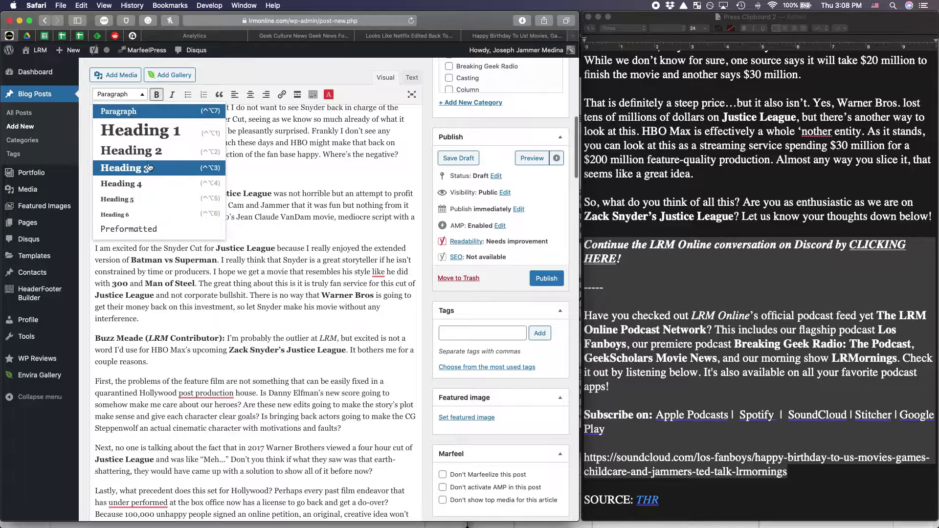
{"action": "left_click", "coordinate": [147, 180]}
Step: Move the LRM Contributor's response text to a new paragraph and format the name label as Heading 4
{"action": "scroll", "coordinate": [147, 178], "scroll_direction": "down", "scroll_amount": 4}
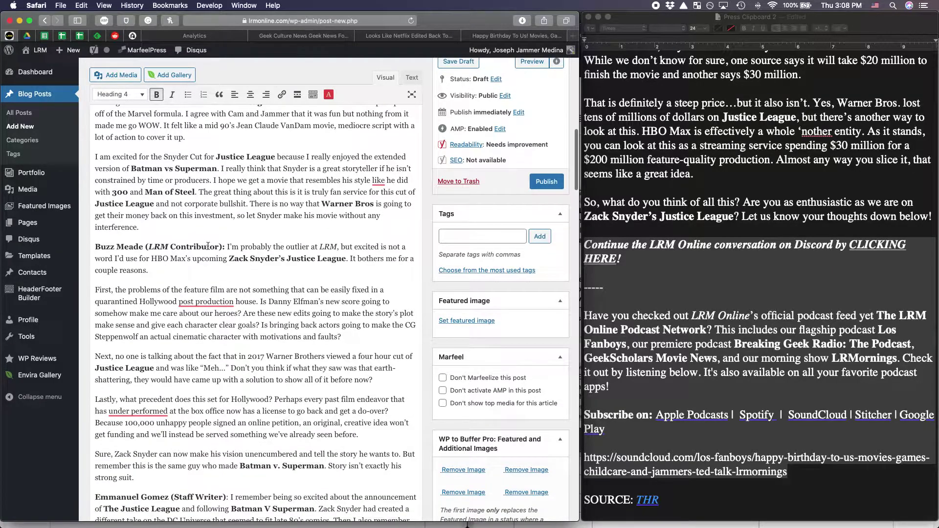
{"action": "left_click", "coordinate": [224, 247]}
{"action": "key", "text": "Return"}
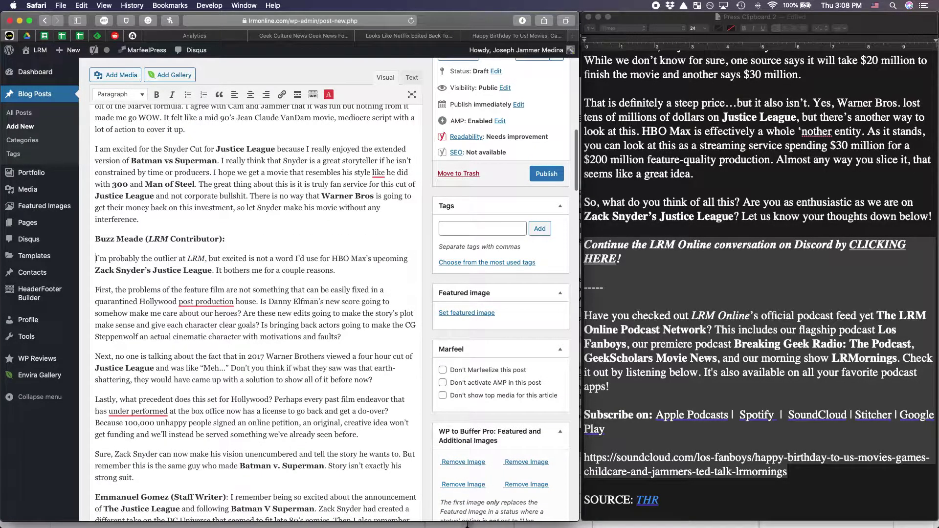
{"action": "left_click_drag", "start_coordinate": [242, 234], "coordinate": [84, 238]}
{"action": "left_click", "coordinate": [129, 95]}
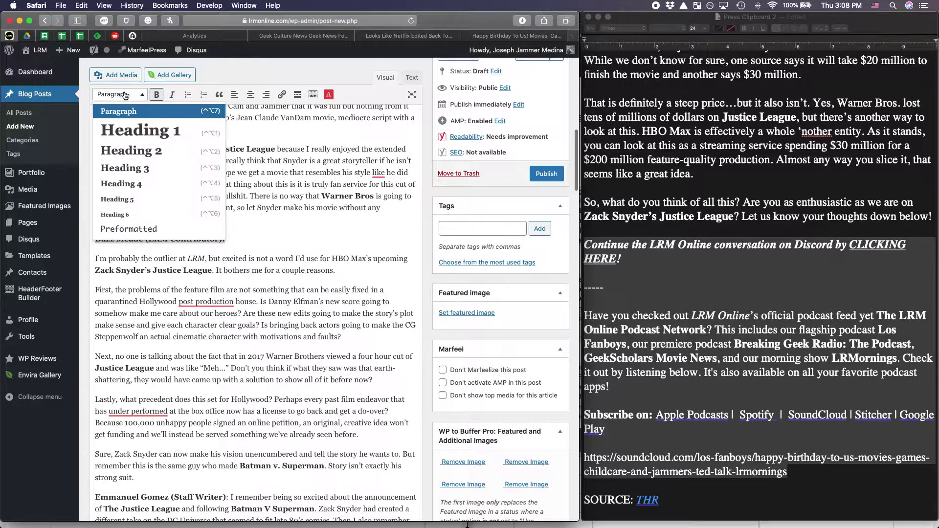
{"action": "left_click", "coordinate": [137, 184]}
Step: Place the second Staff Writer's name label on its own line and format it as Heading 4
{"action": "scroll", "coordinate": [205, 216], "scroll_direction": "down", "scroll_amount": 8}
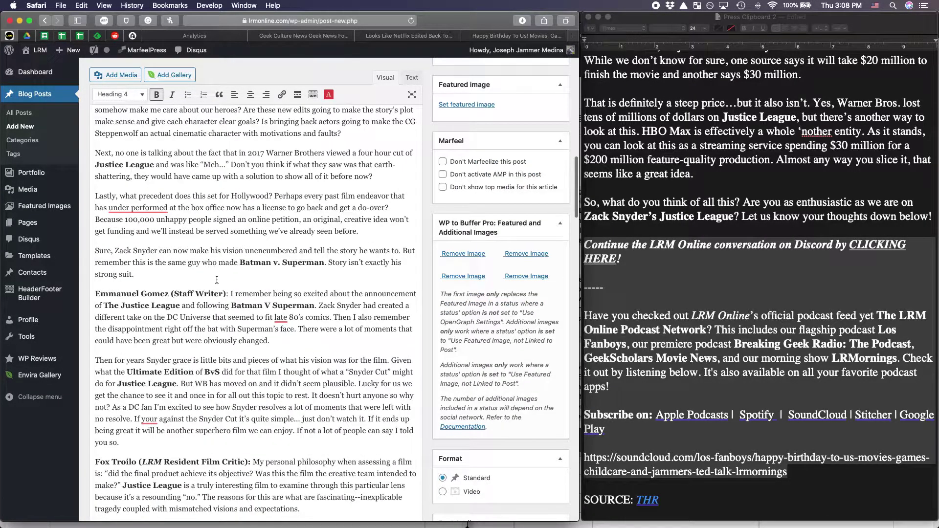
{"action": "left_click", "coordinate": [229, 293]}
{"action": "key", "text": "Return"}
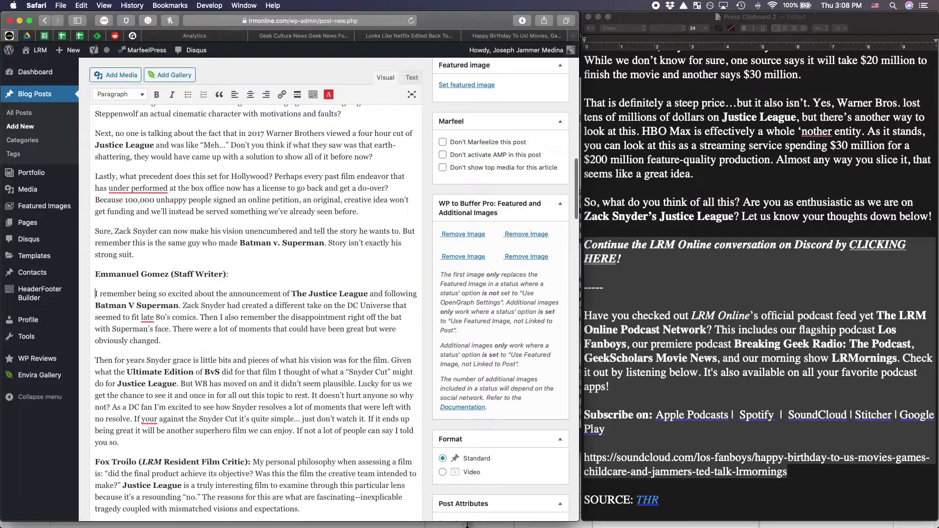
{"action": "left_click_drag", "start_coordinate": [239, 280], "coordinate": [80, 277]}
{"action": "left_click", "coordinate": [128, 95]}
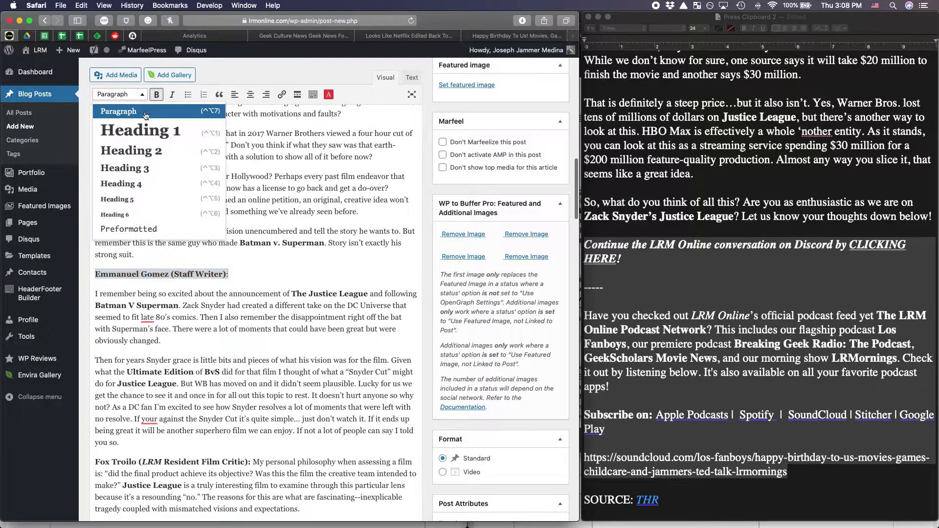
{"action": "left_click", "coordinate": [140, 184]}
Step: Break the response after the LRM Resident Film Critic's name label and format that label as Heading 4
{"action": "scroll", "coordinate": [253, 229], "scroll_direction": "down", "scroll_amount": 10}
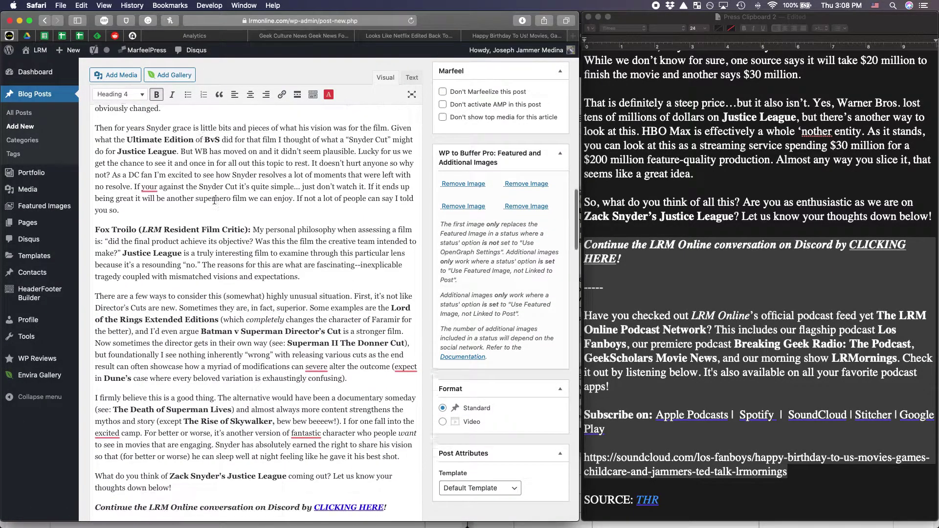
{"action": "left_click", "coordinate": [253, 224]}
{"action": "key", "text": "Return"}
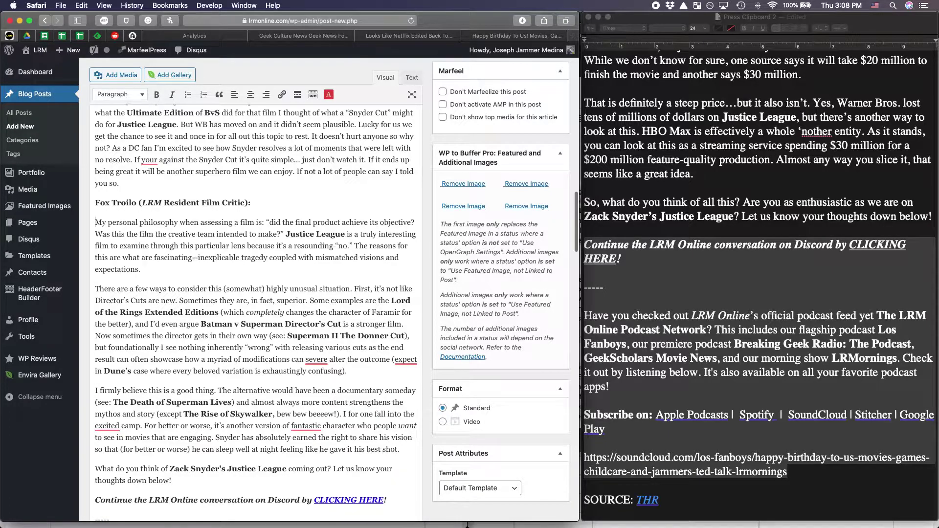
{"action": "left_click", "coordinate": [252, 203]}
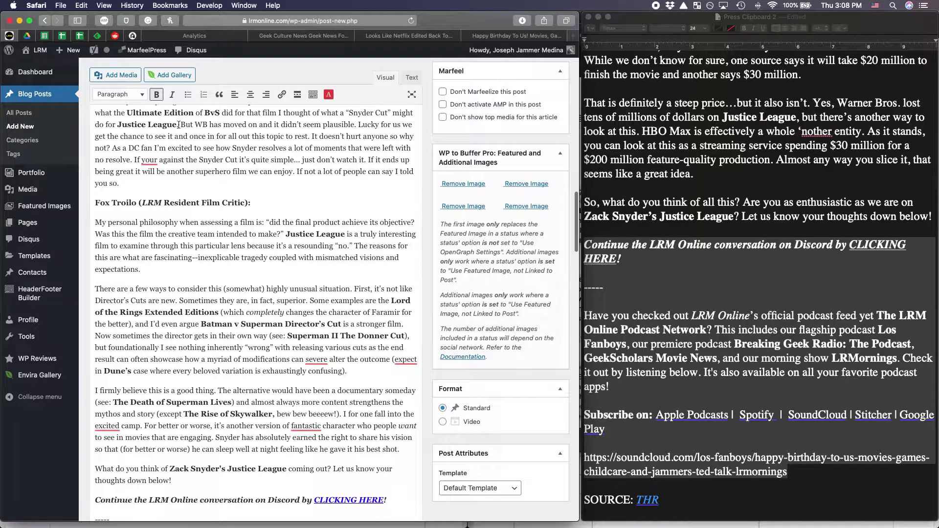
{"action": "left_click", "coordinate": [128, 95]}
{"action": "left_click", "coordinate": [137, 182]}
Step: Review the post's new section headings and examine the Yoast SEO readability analysis
{"action": "scroll", "coordinate": [206, 156], "scroll_direction": "down", "scroll_amount": 9}
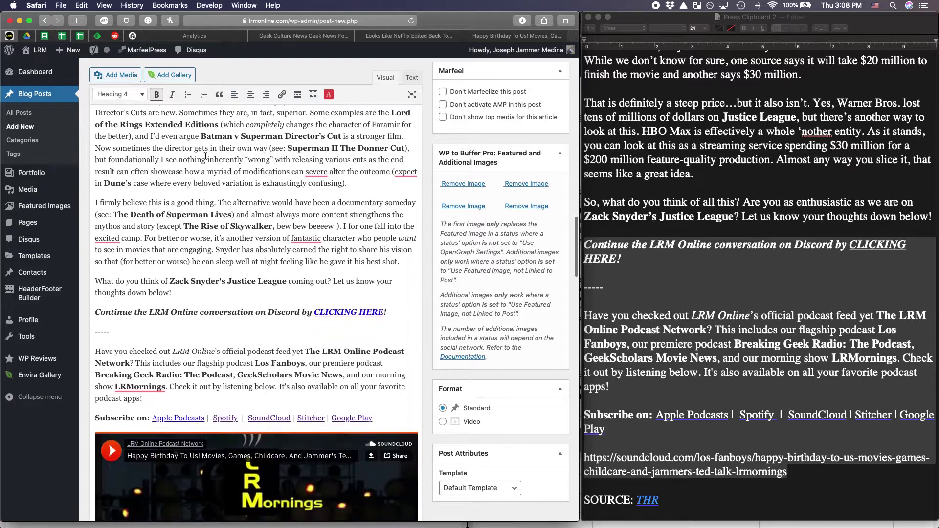
{"action": "scroll", "coordinate": [206, 156], "scroll_direction": "up", "scroll_amount": 15}
{"action": "scroll", "coordinate": [205, 156], "scroll_direction": "down", "scroll_amount": 19}
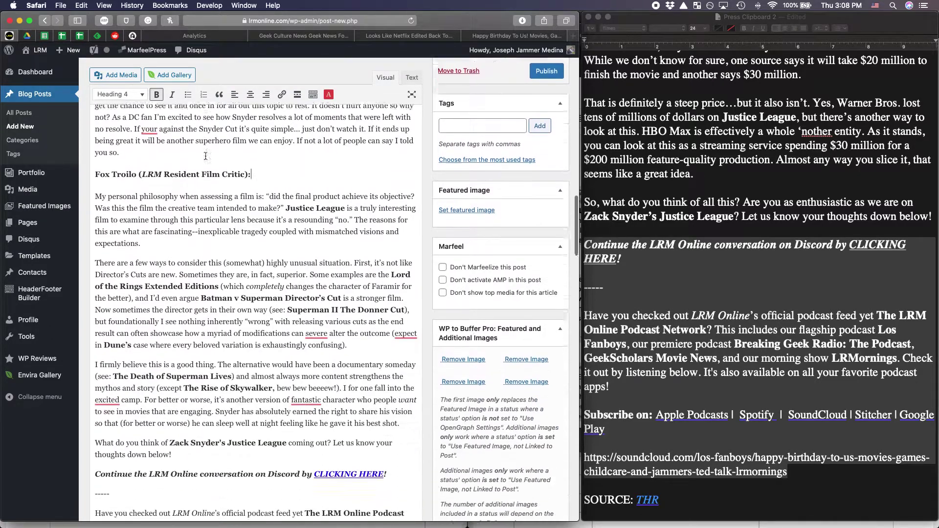
{"action": "scroll", "coordinate": [205, 156], "scroll_direction": "down", "scroll_amount": 15}
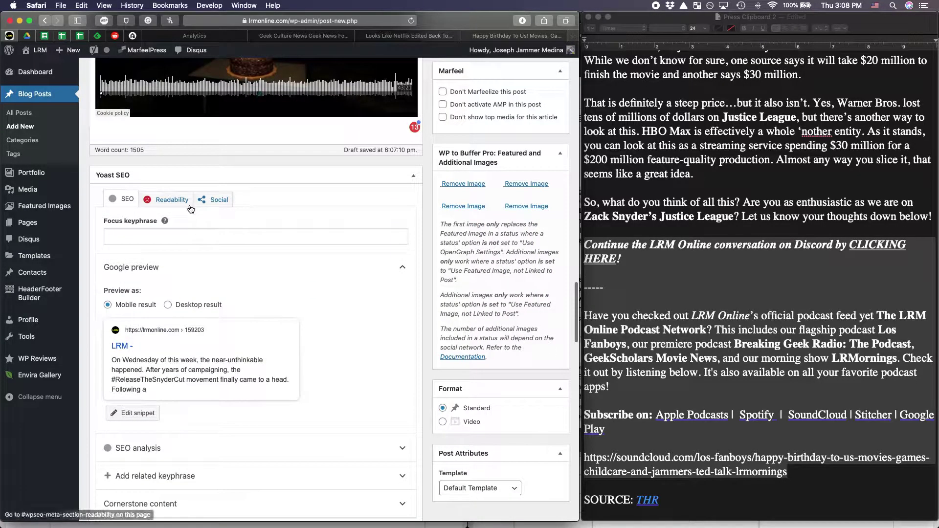
{"action": "scroll", "coordinate": [195, 210], "scroll_direction": "down", "scroll_amount": 1}
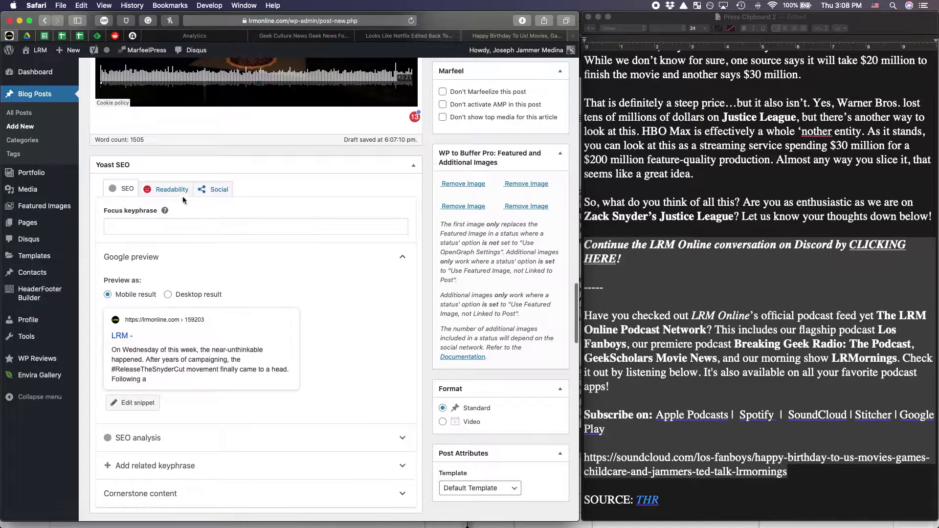
{"action": "left_click", "coordinate": [174, 190]}
{"action": "scroll", "coordinate": [281, 192], "scroll_direction": "up", "scroll_amount": 15}
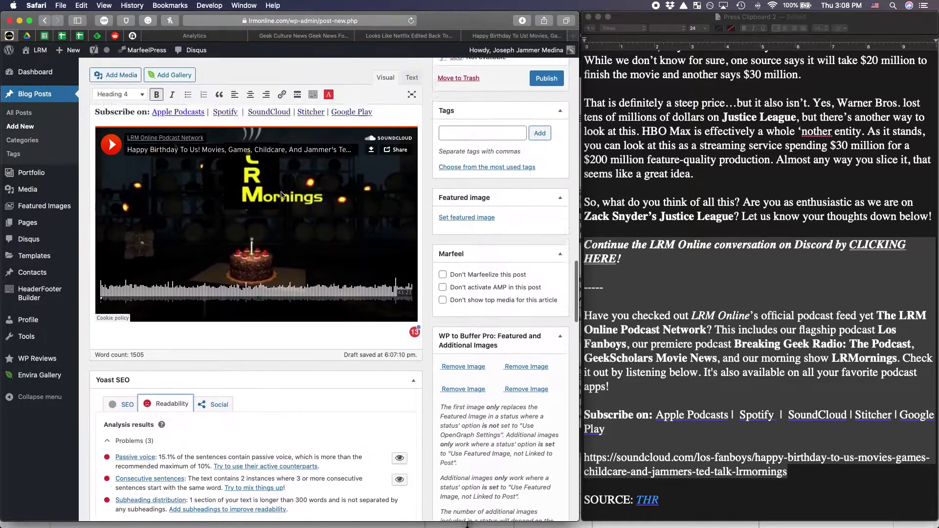
{"action": "scroll", "coordinate": [281, 192], "scroll_direction": "up", "scroll_amount": 10}
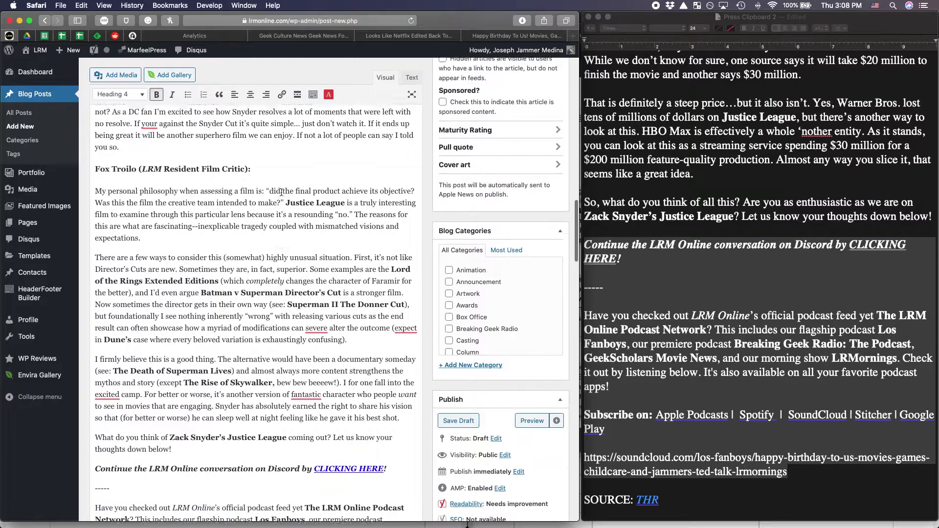
Step: Review the post from the film critic's section to the footer and check the suggestion for "a head" in the intro
{"action": "scroll", "coordinate": [281, 192], "scroll_direction": "down", "scroll_amount": 3}
{"action": "scroll", "coordinate": [281, 193], "scroll_direction": "down", "scroll_amount": 1}
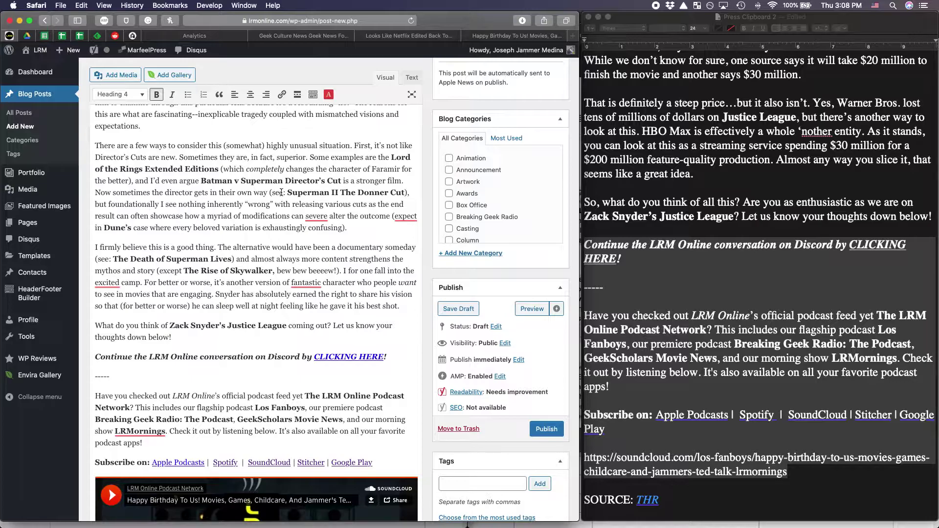
{"action": "scroll", "coordinate": [281, 192], "scroll_direction": "up", "scroll_amount": 20}
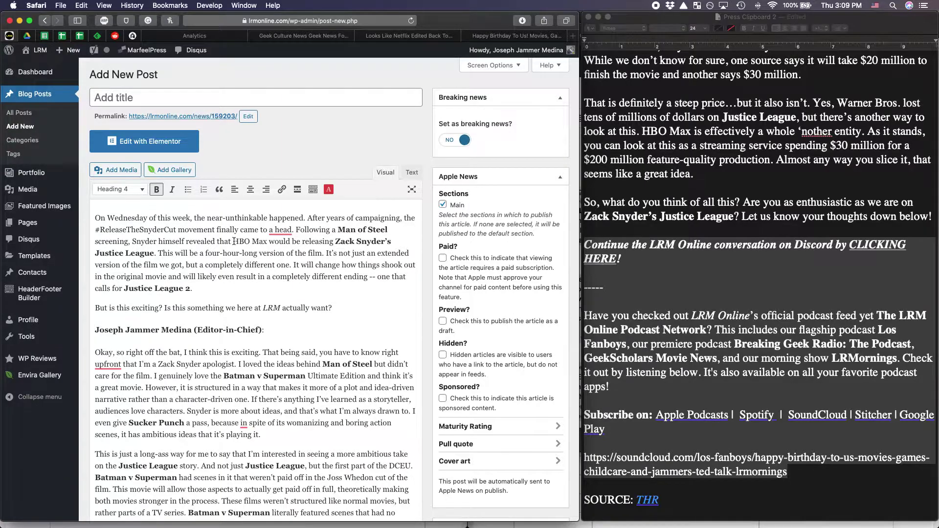
{"action": "scroll", "coordinate": [234, 241], "scroll_direction": "down", "scroll_amount": 4}
{"action": "scroll", "coordinate": [234, 241], "scroll_direction": "up", "scroll_amount": 5}
{"action": "left_click", "coordinate": [239, 241]}
{"action": "mouse_move", "coordinate": [283, 227]}
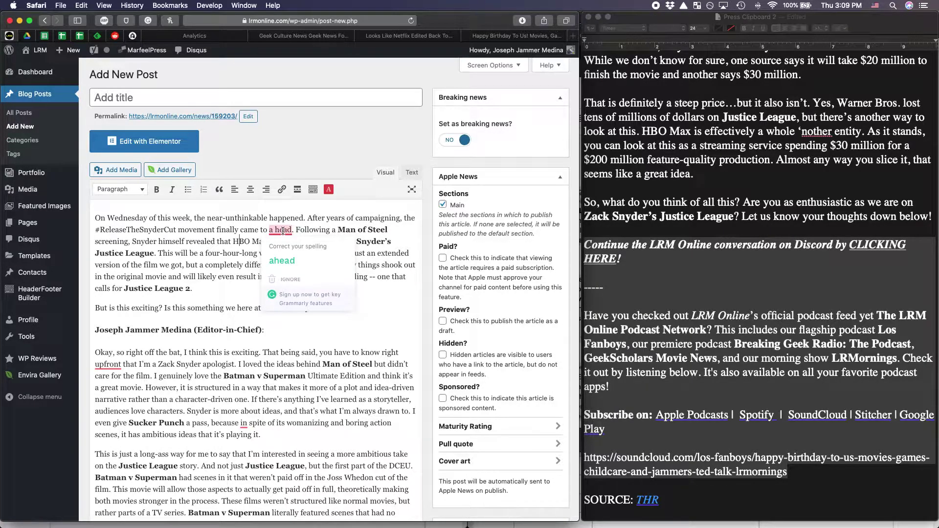
Step: In the Editor-in-Chief's response, change "upfront" to "up front" and add a comma after "because" before "in spite of"
{"action": "scroll", "coordinate": [228, 240], "scroll_direction": "down", "scroll_amount": 5}
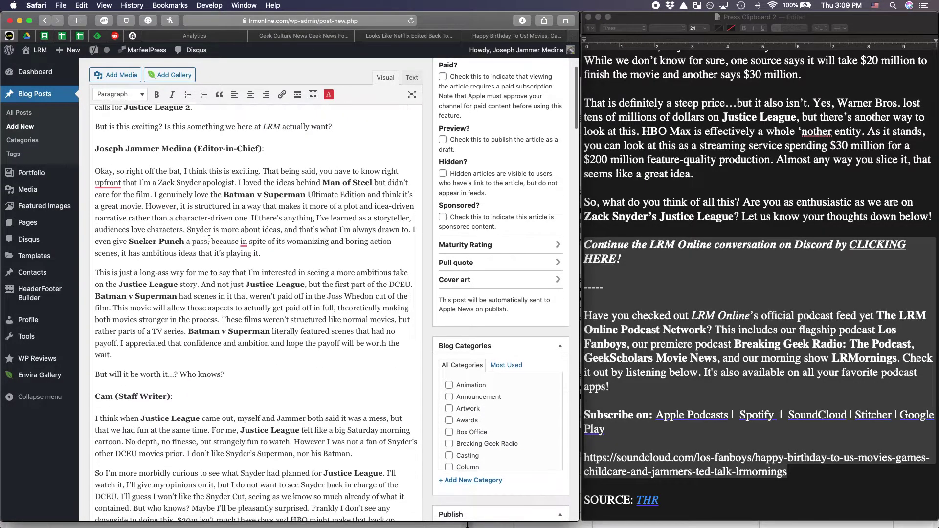
{"action": "scroll", "coordinate": [209, 238], "scroll_direction": "down", "scroll_amount": 1}
{"action": "left_click", "coordinate": [118, 192]}
{"action": "scroll", "coordinate": [229, 147], "scroll_direction": "down", "scroll_amount": 4}
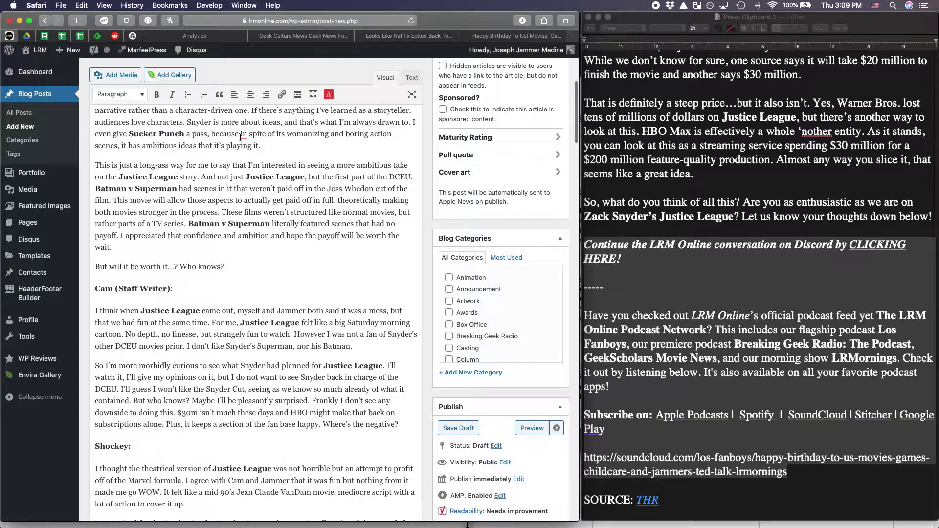
{"action": "mouse_move", "coordinate": [240, 137]}
{"action": "left_click", "coordinate": [248, 153]}
Step: Replace "like" with "as" in "resembles his style like he did" in the third contributor's response
{"action": "scroll", "coordinate": [265, 189], "scroll_direction": "down", "scroll_amount": 4}
{"action": "scroll", "coordinate": [264, 189], "scroll_direction": "down", "scroll_amount": 1}
{"action": "scroll", "coordinate": [321, 230], "scroll_direction": "down", "scroll_amount": 10}
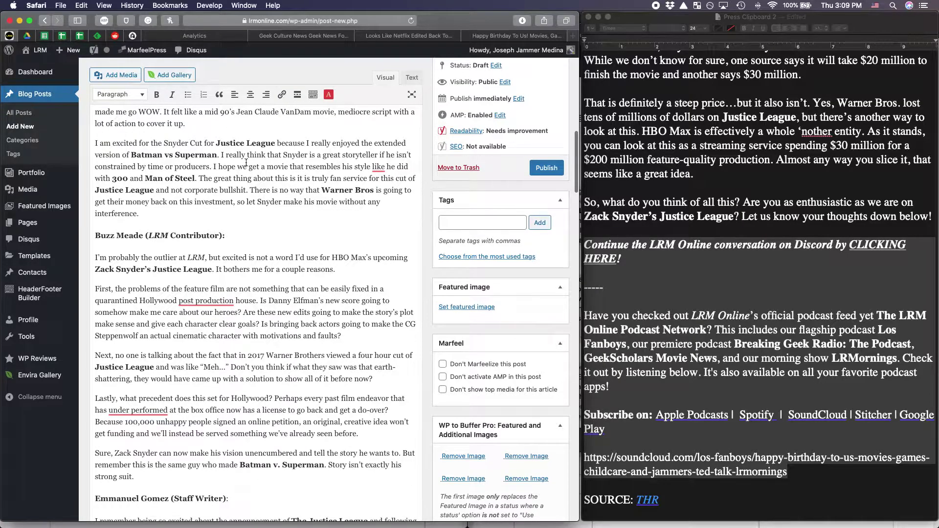
{"action": "mouse_move", "coordinate": [379, 166]}
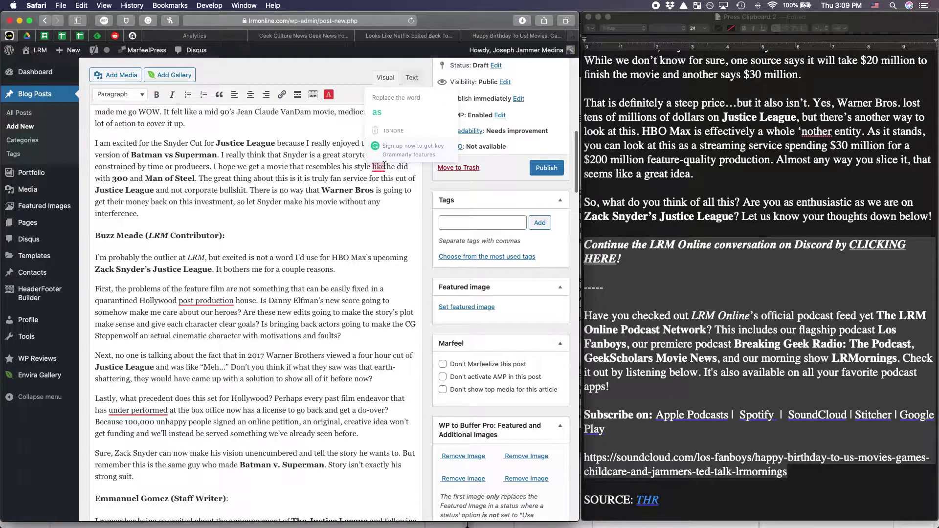
{"action": "left_click", "coordinate": [377, 131]}
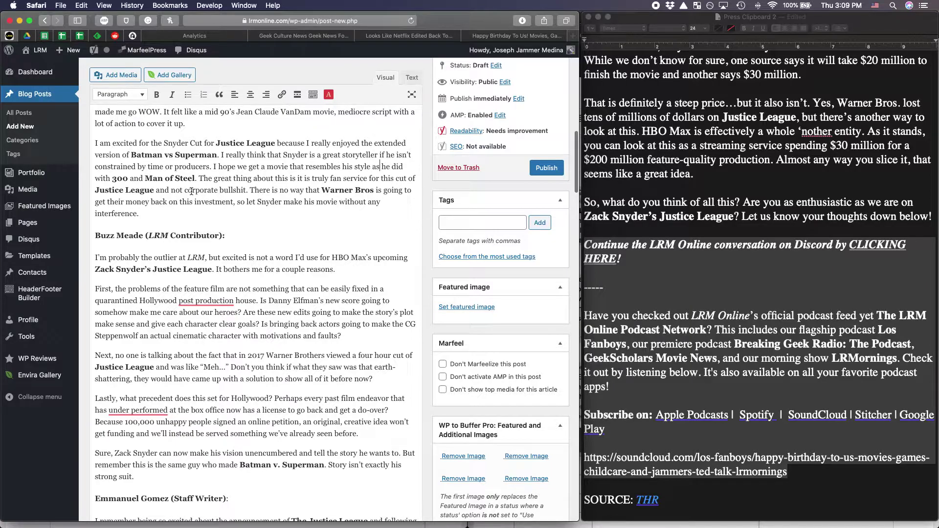
Step: Correct "post production" to "post-production" and "under performed" to "underperformed" in the LRM Contributor's response
{"action": "scroll", "coordinate": [191, 191], "scroll_direction": "down", "scroll_amount": 3}
{"action": "mouse_move", "coordinate": [199, 211]}
{"action": "left_click", "coordinate": [212, 169]}
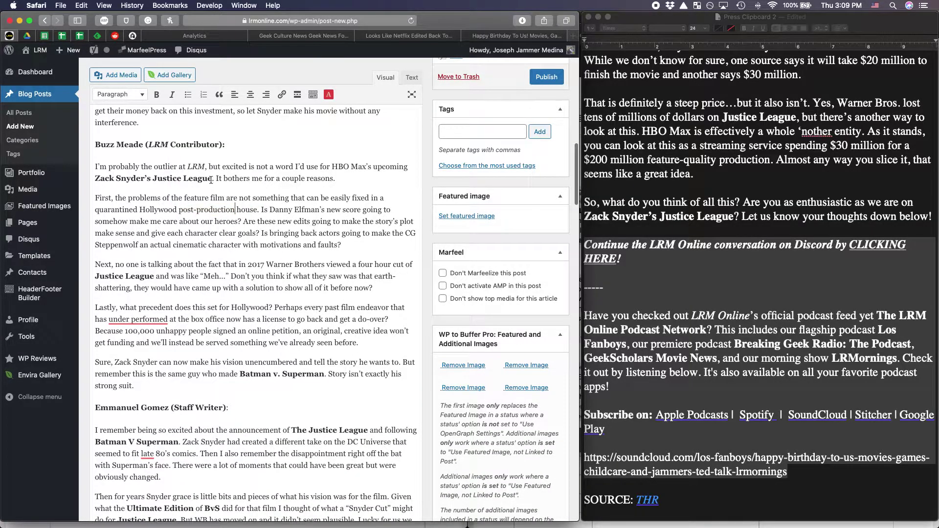
{"action": "scroll", "coordinate": [212, 168], "scroll_direction": "down", "scroll_amount": 2}
{"action": "mouse_move", "coordinate": [142, 254]}
{"action": "left_click", "coordinate": [157, 198]}
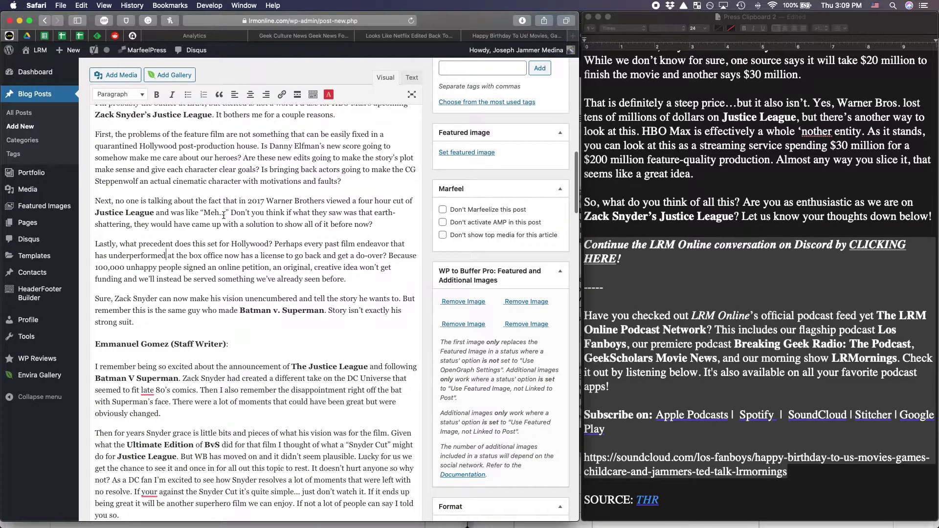
Step: Change "late 80's comics" to "late '80s comics" in the second Staff Writer's response
{"action": "scroll", "coordinate": [223, 216], "scroll_direction": "down", "scroll_amount": 10}
{"action": "scroll", "coordinate": [160, 202], "scroll_direction": "up", "scroll_amount": 4}
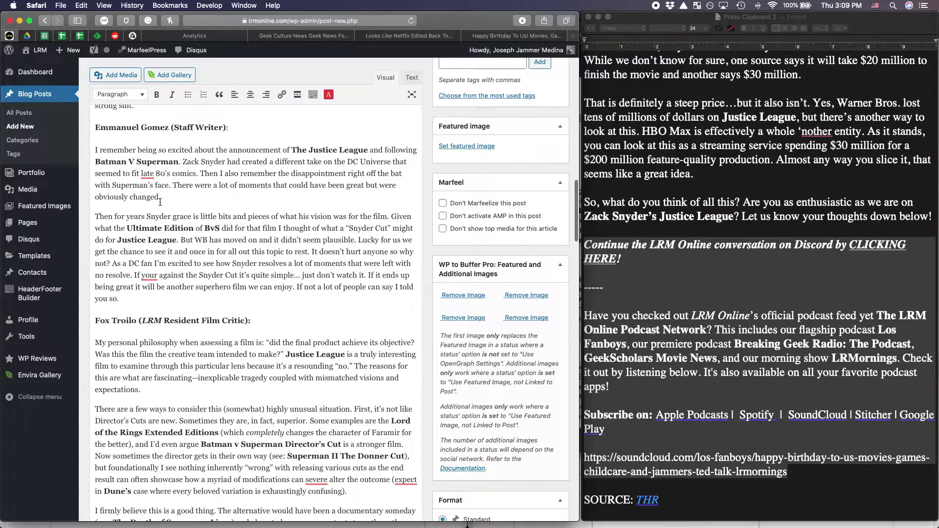
{"action": "mouse_move", "coordinate": [148, 174]}
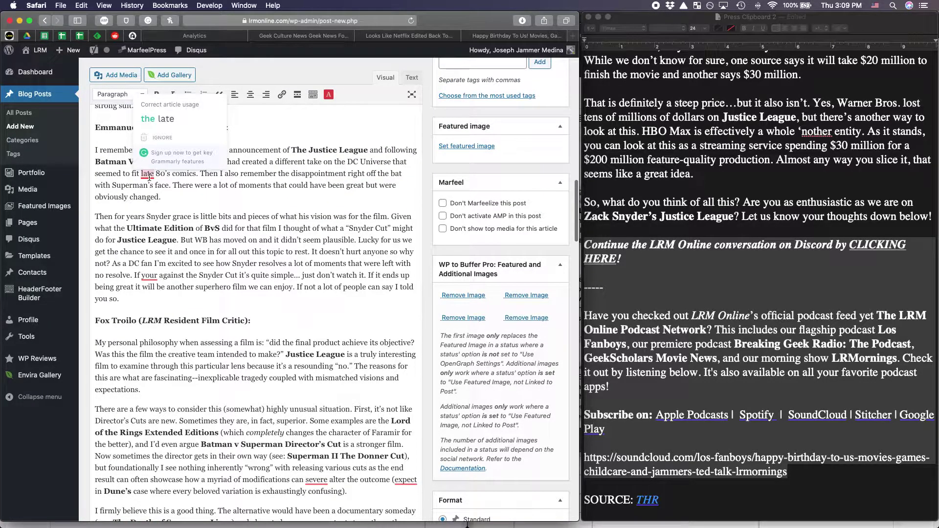
{"action": "left_click", "coordinate": [166, 175]}
{"action": "key", "text": "BackSpace"}
{"action": "key", "text": "Left"}
{"action": "type", "text": "'"}
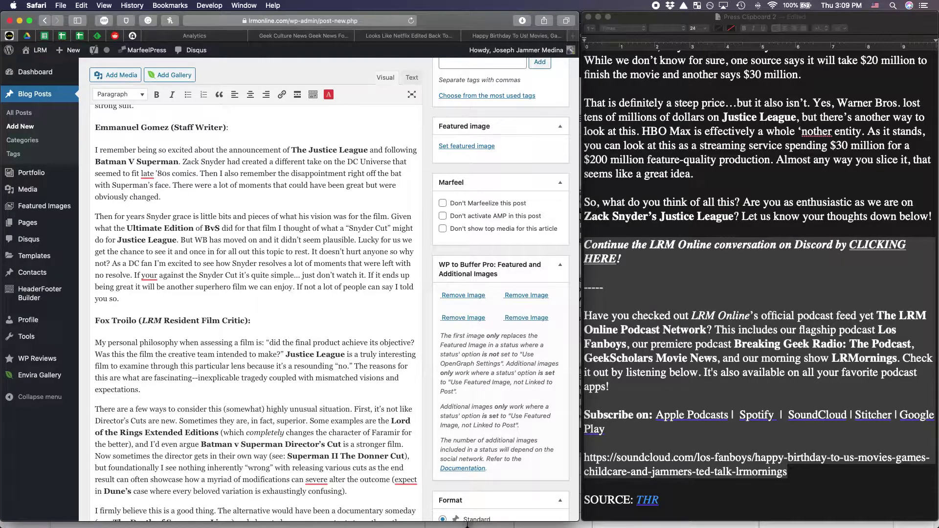
Step: Correct "your against the Snyder Cut" to "you're against the Snyder Cut" in the second Staff Writer's response
{"action": "scroll", "coordinate": [234, 203], "scroll_direction": "down", "scroll_amount": 5}
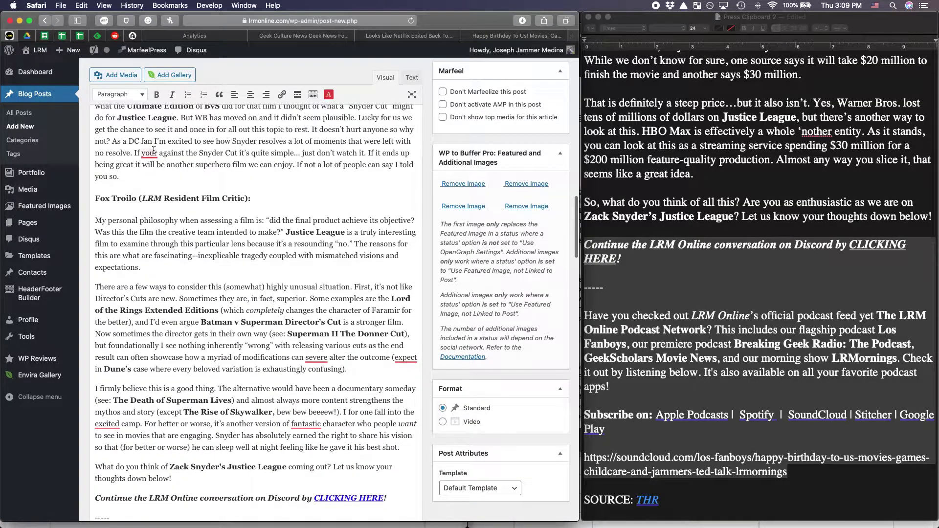
{"action": "mouse_move", "coordinate": [149, 153]}
{"action": "left_click", "coordinate": [154, 84]}
{"action": "scroll", "coordinate": [261, 179], "scroll_direction": "up", "scroll_amount": 7}
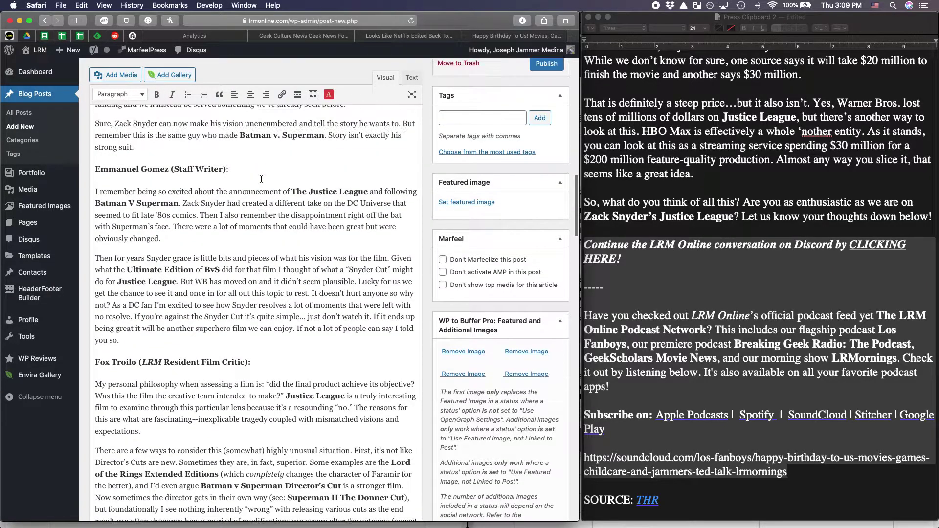
Step: Correct "severe" to "severely" and "expect" to "except" in the film critic's paragraph about Director's Cuts
{"action": "scroll", "coordinate": [261, 179], "scroll_direction": "down", "scroll_amount": 8}
{"action": "scroll", "coordinate": [259, 199], "scroll_direction": "down", "scroll_amount": 4}
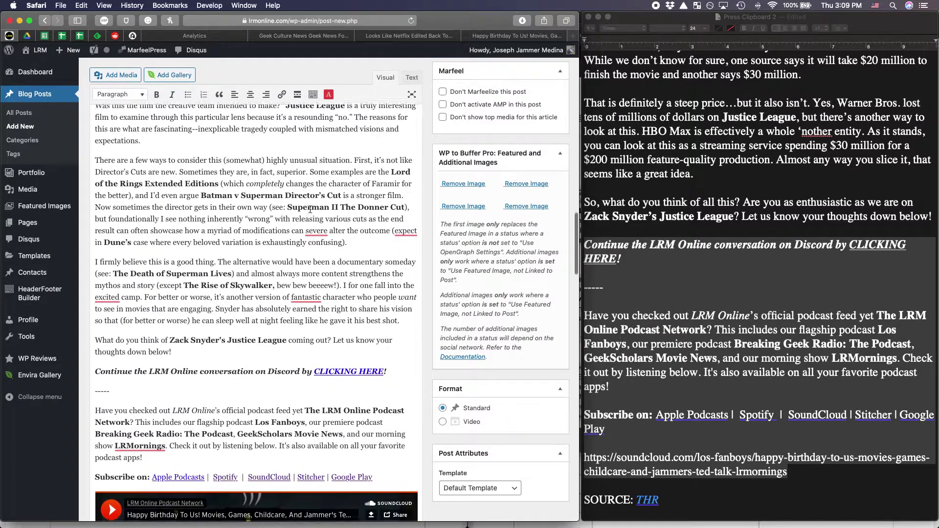
{"action": "mouse_move", "coordinate": [324, 216]}
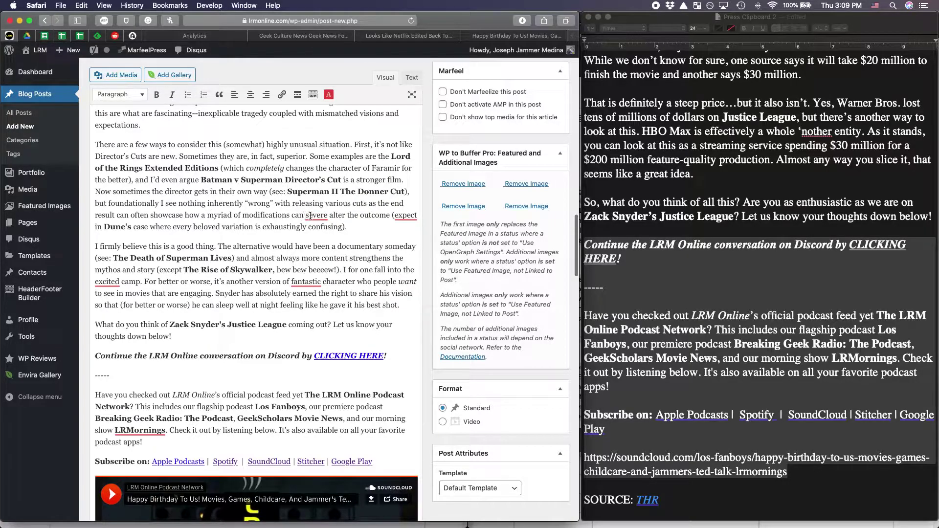
{"action": "left_click", "coordinate": [318, 147]}
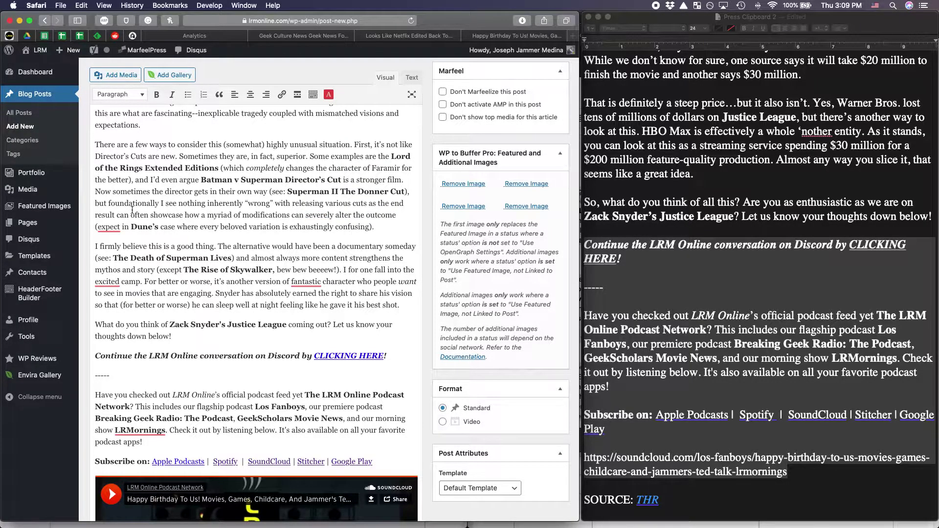
{"action": "mouse_move", "coordinate": [115, 225]}
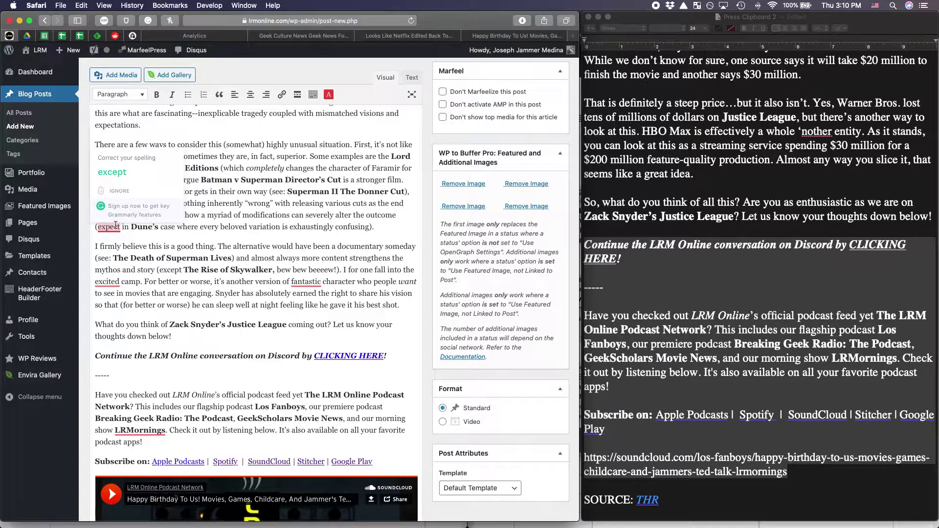
{"action": "left_click", "coordinate": [112, 172]}
{"action": "scroll", "coordinate": [259, 252], "scroll_direction": "down", "scroll_amount": 1}
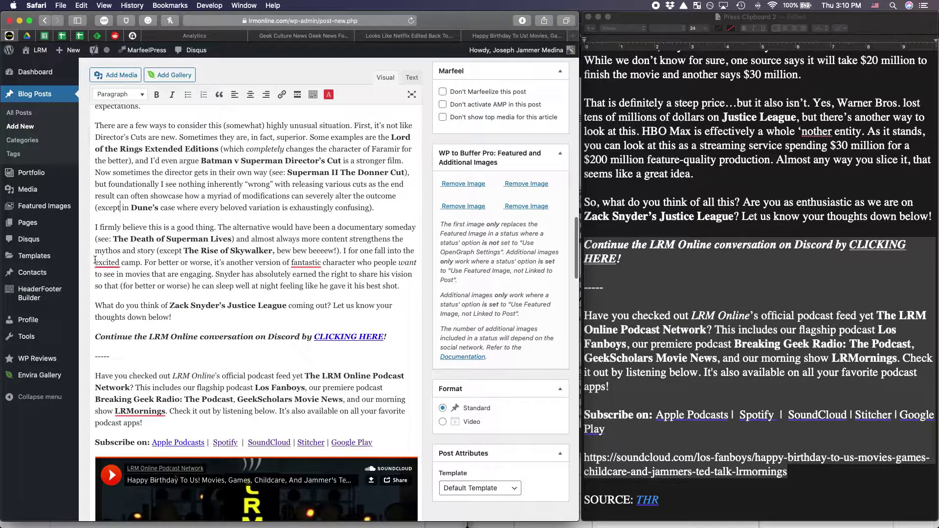
Step: Insert "a" before "fantastic character" in the film critic's last paragraph and check the Yoast SEO readability analysis
{"action": "mouse_move", "coordinate": [107, 262]}
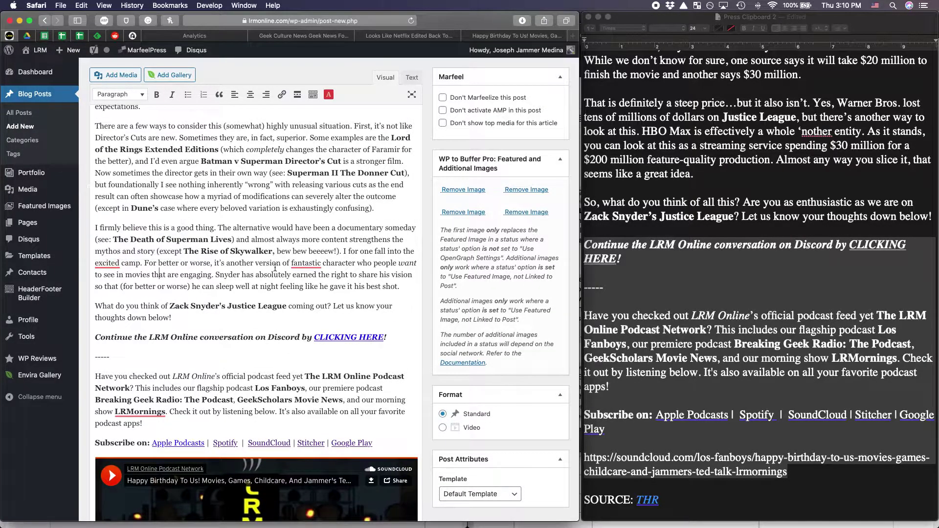
{"action": "mouse_move", "coordinate": [298, 266]}
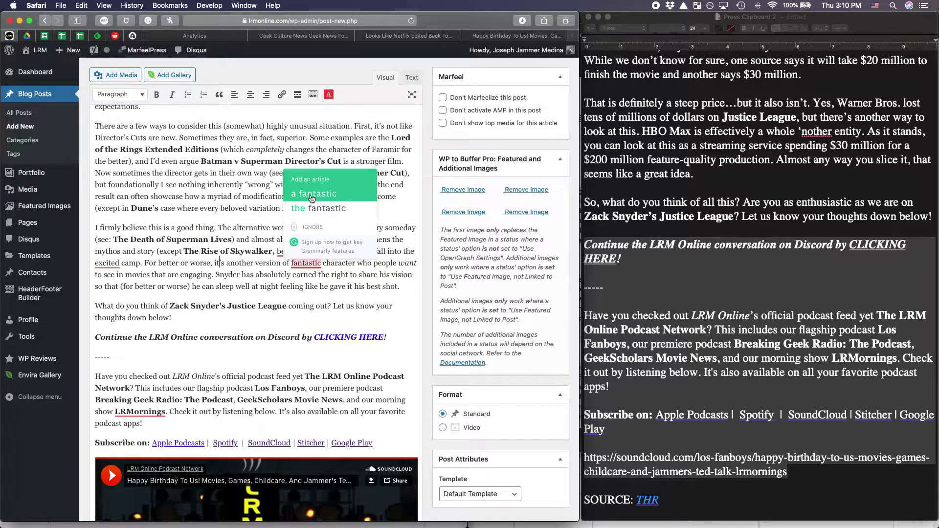
{"action": "left_click", "coordinate": [311, 180]}
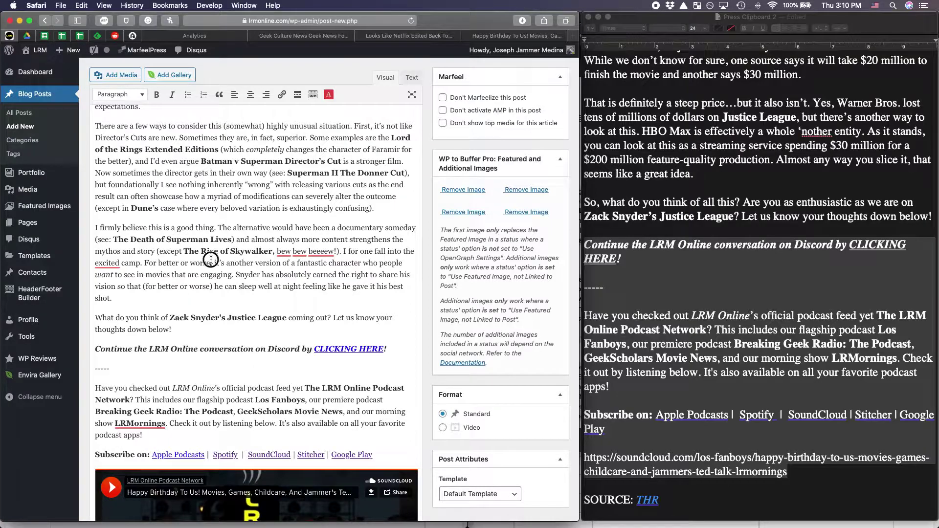
{"action": "scroll", "coordinate": [211, 260], "scroll_direction": "down", "scroll_amount": 3}
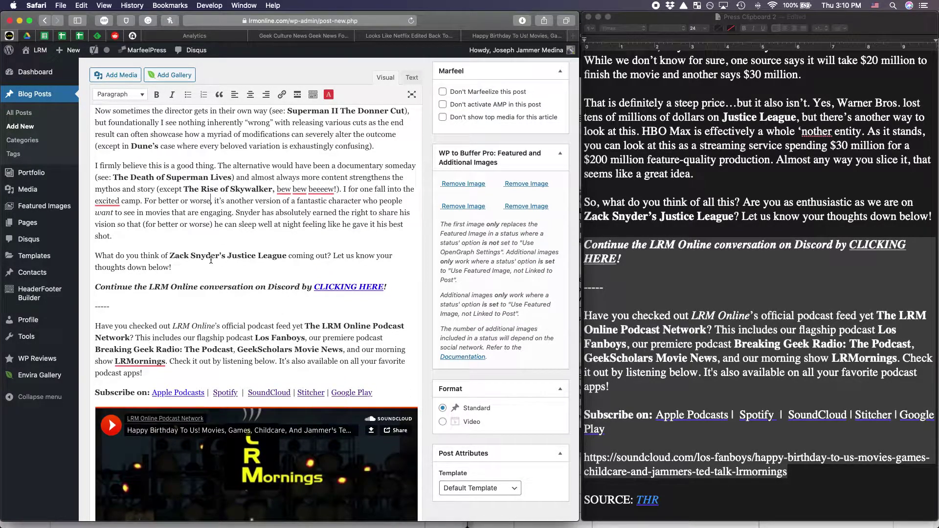
{"action": "scroll", "coordinate": [211, 260], "scroll_direction": "down", "scroll_amount": 10}
{"action": "scroll", "coordinate": [210, 260], "scroll_direction": "down", "scroll_amount": 5}
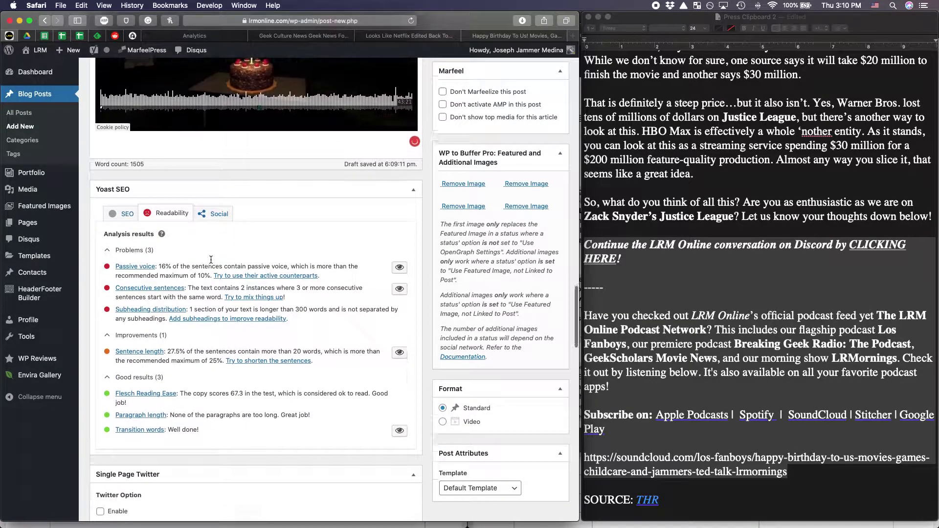
Step: Add a new line reading "RELATED - Article" below the intro's closing questions, above the Editor-in-Chief's heading
{"action": "scroll", "coordinate": [210, 260], "scroll_direction": "up", "scroll_amount": 20}
{"action": "scroll", "coordinate": [210, 260], "scroll_direction": "down", "scroll_amount": 5}
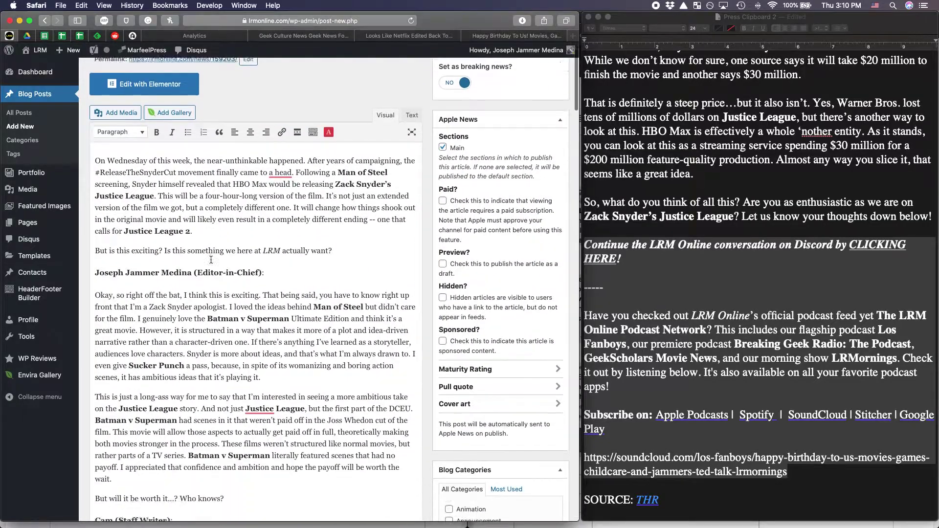
{"action": "scroll", "coordinate": [211, 260], "scroll_direction": "up", "scroll_amount": 5}
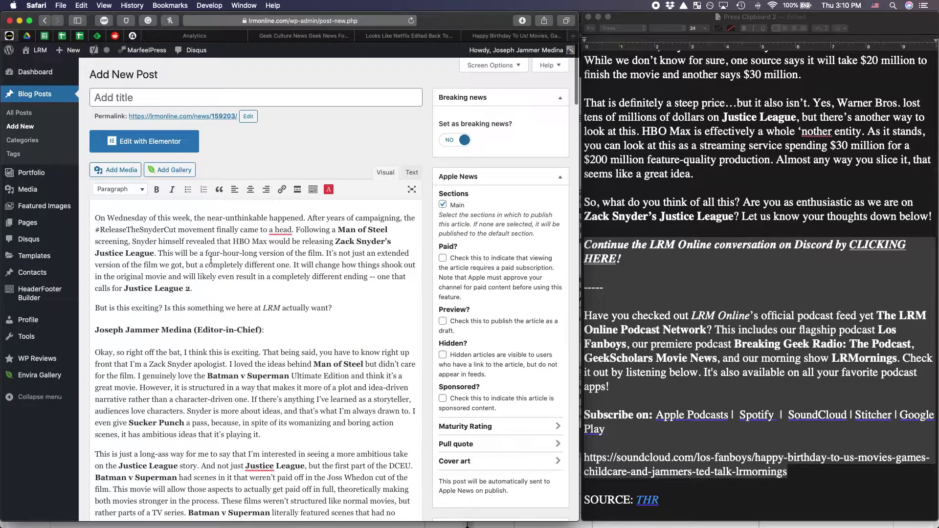
{"action": "left_click", "coordinate": [347, 310]}
{"action": "key", "text": "Return"}
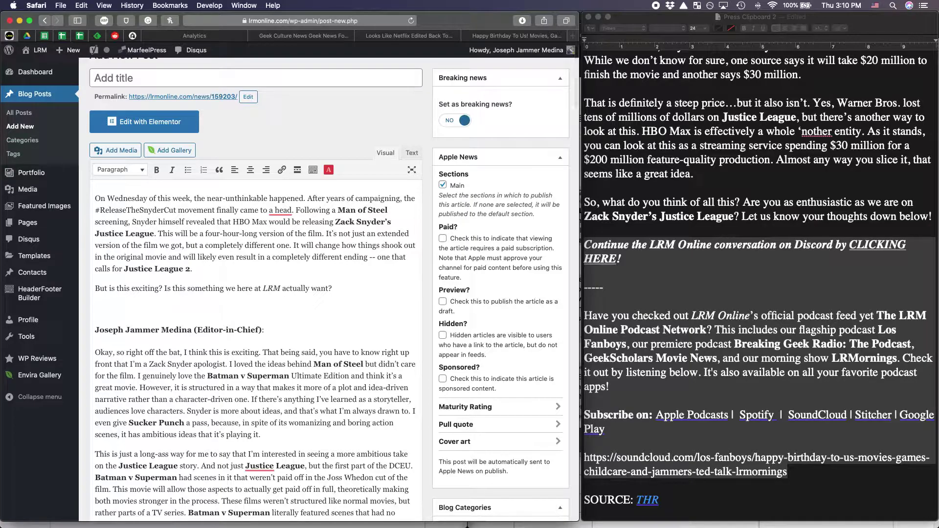
{"action": "type", "text": "RELATED - Article"}
Step: Search existing content for "justice league" and link "Article" to "Zack Snyder's Justice League Could Be Four Hours Long And Cost $30 Million To Make", using its title
{"action": "left_click_drag", "start_coordinate": [159, 308], "coordinate": [139, 308]}
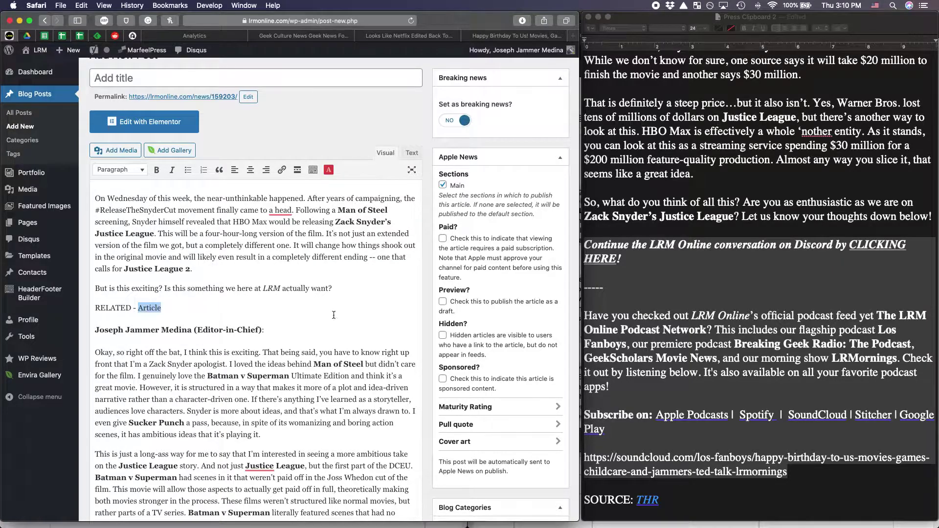
{"action": "left_click", "coordinate": [283, 171]}
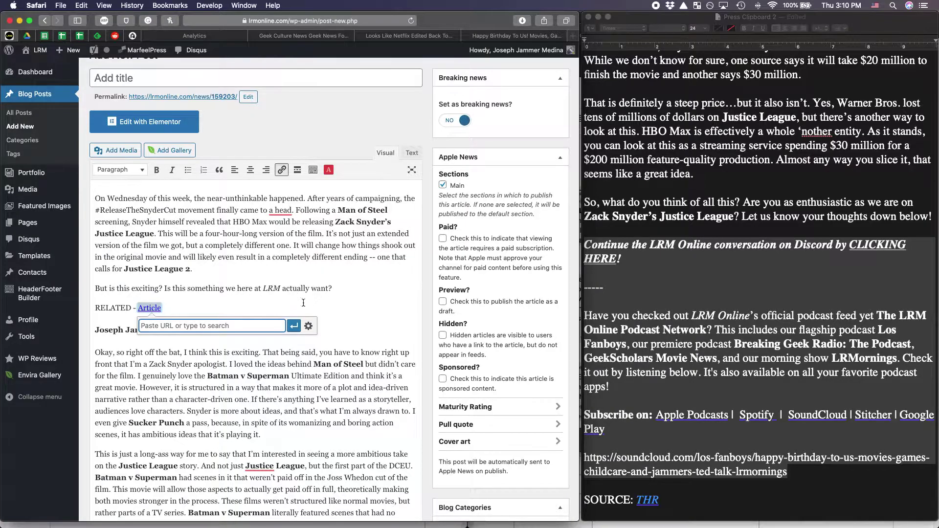
{"action": "left_click", "coordinate": [308, 325]}
{"action": "left_click", "coordinate": [264, 265]}
{"action": "type", "text": "ju"}
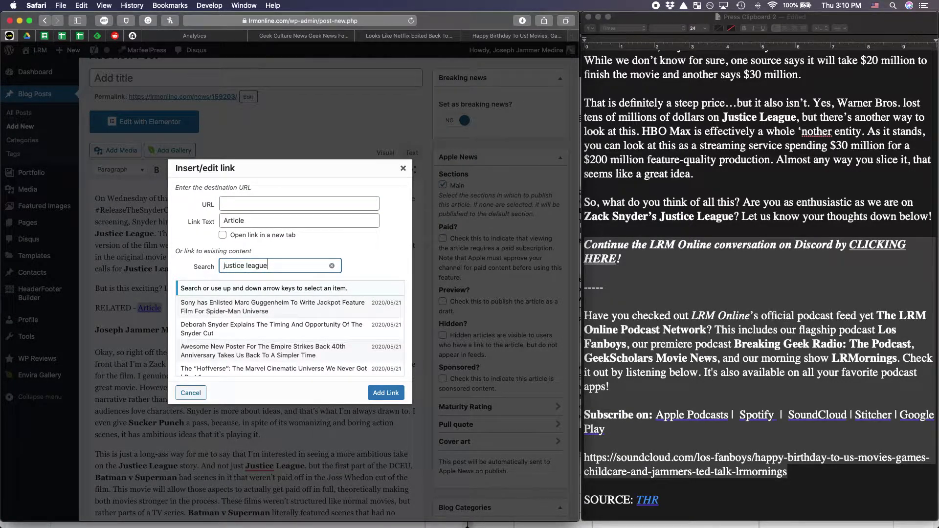
{"action": "type", "text": "stice league"}
{"action": "left_click", "coordinate": [258, 221]}
{"action": "double_click", "coordinate": [258, 221]}
{"action": "key", "text": "BackSpace"}
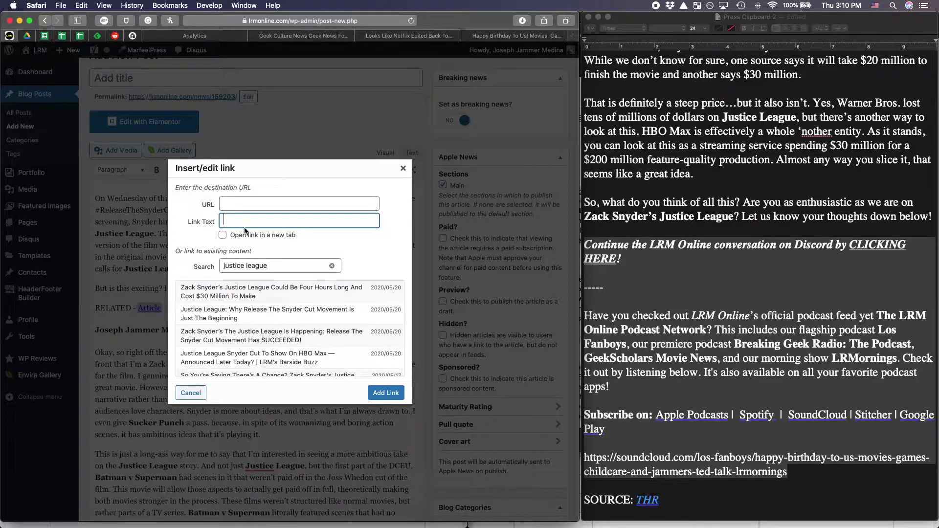
{"action": "left_click", "coordinate": [257, 294]}
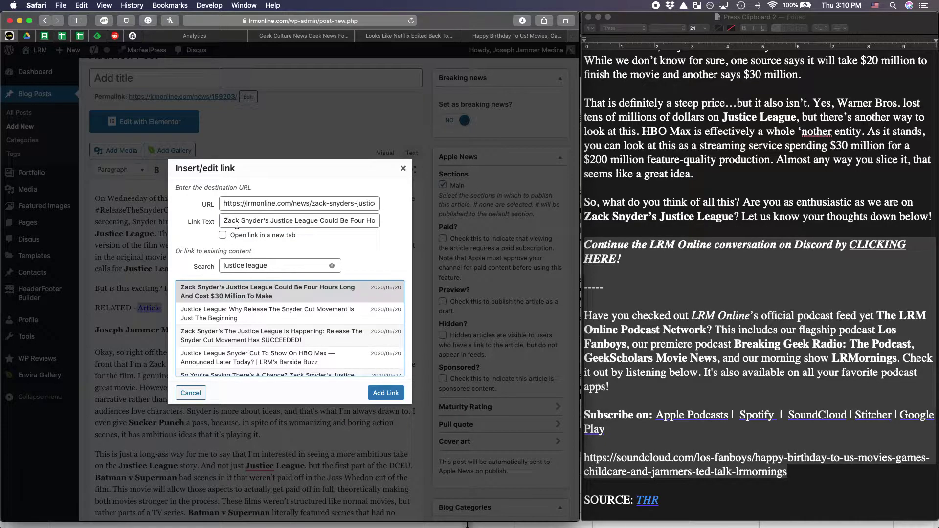
{"action": "left_click", "coordinate": [382, 393]}
Step: Format the related-article line below the intro as bold, italic Heading 4 text
{"action": "left_click_drag", "start_coordinate": [126, 308], "coordinate": [76, 294]}
{"action": "key", "text": "super+b"}
{"action": "key", "text": "super+i"}
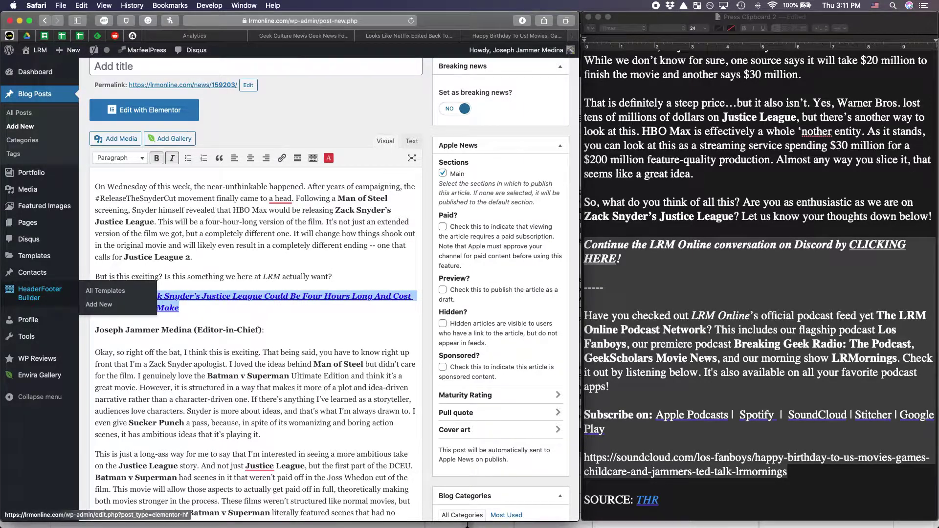
{"action": "left_click", "coordinate": [129, 160]}
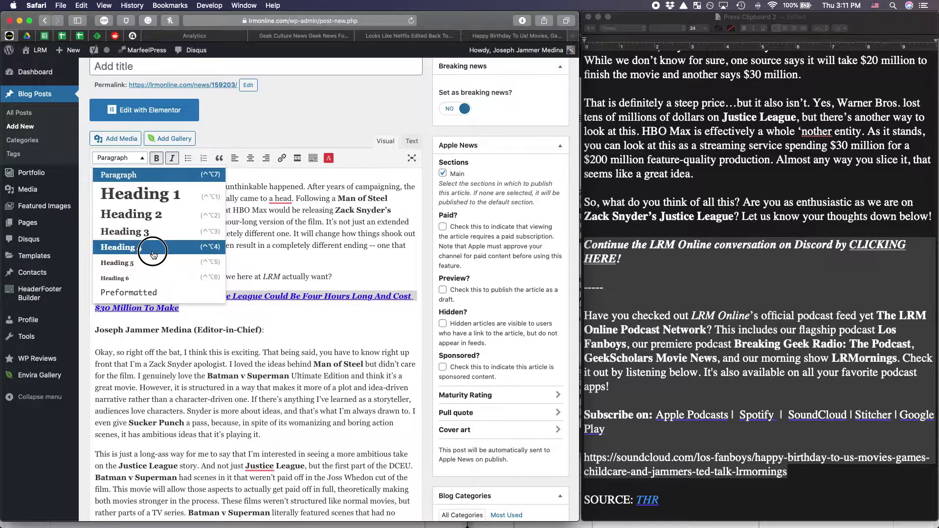
{"action": "left_click", "coordinate": [150, 246]}
Step: Review the Yoast SEO readability results and examine the article for a long section that needs another subheading
{"action": "scroll", "coordinate": [176, 248], "scroll_direction": "down", "scroll_amount": 10}
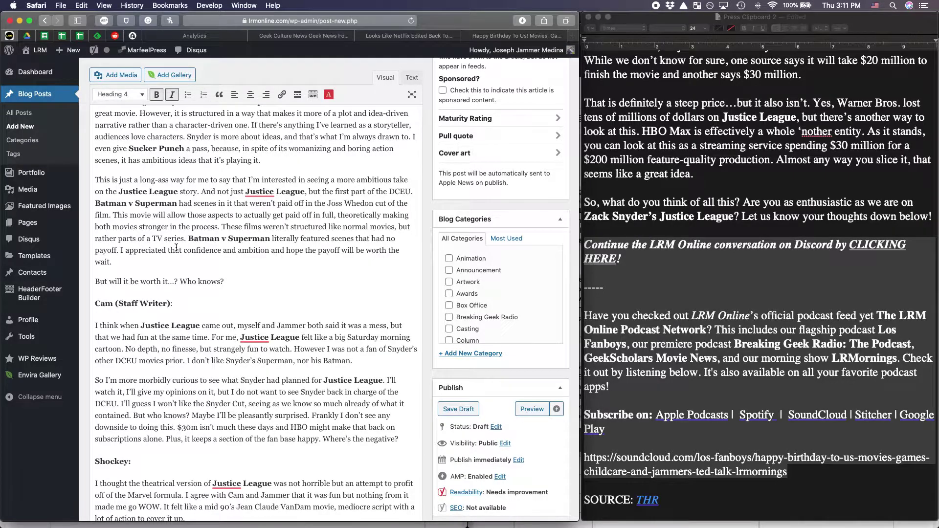
{"action": "scroll", "coordinate": [176, 248], "scroll_direction": "up", "scroll_amount": 15}
{"action": "scroll", "coordinate": [176, 248], "scroll_direction": "down", "scroll_amount": 20}
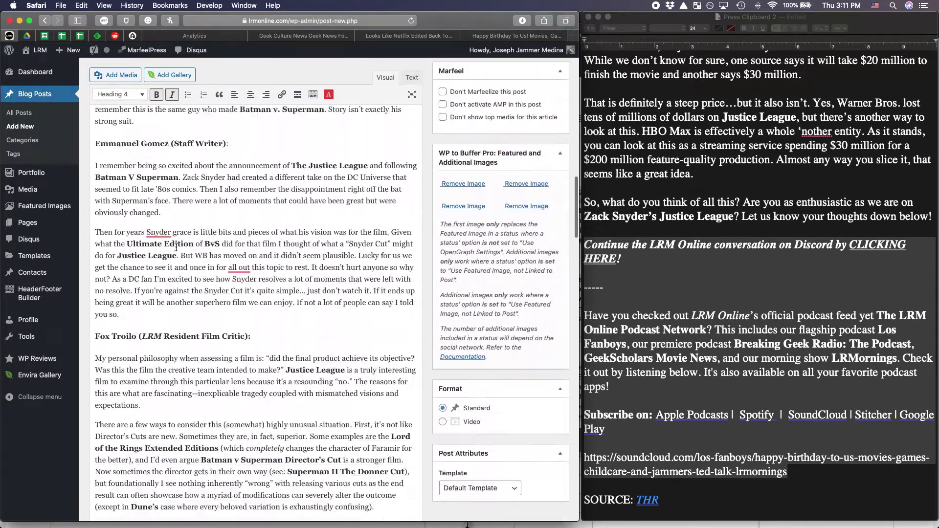
{"action": "scroll", "coordinate": [176, 248], "scroll_direction": "down", "scroll_amount": 13}
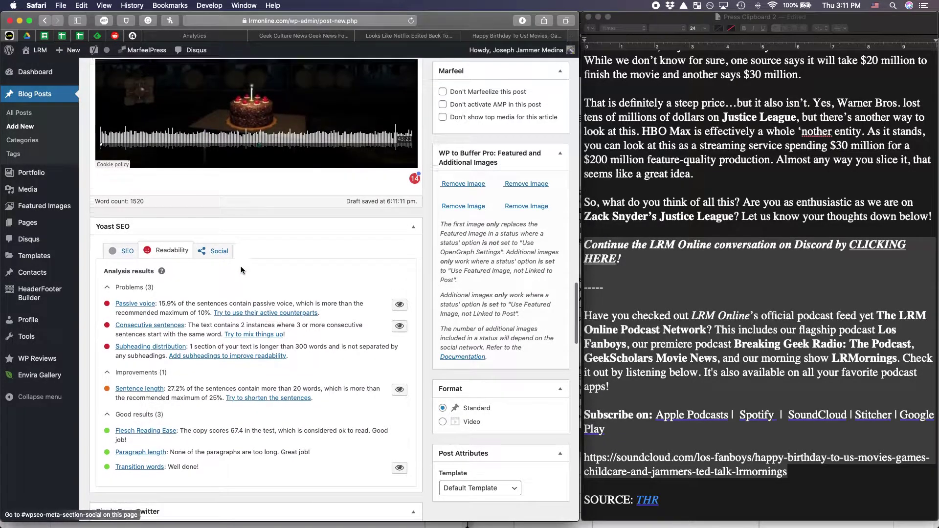
{"action": "scroll", "coordinate": [241, 267], "scroll_direction": "down", "scroll_amount": 4}
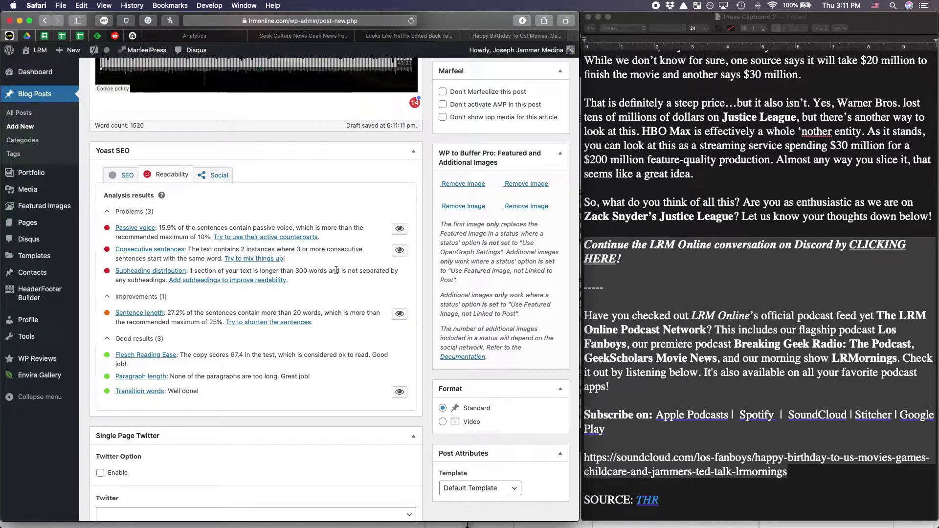
{"action": "scroll", "coordinate": [336, 270], "scroll_direction": "up", "scroll_amount": 15}
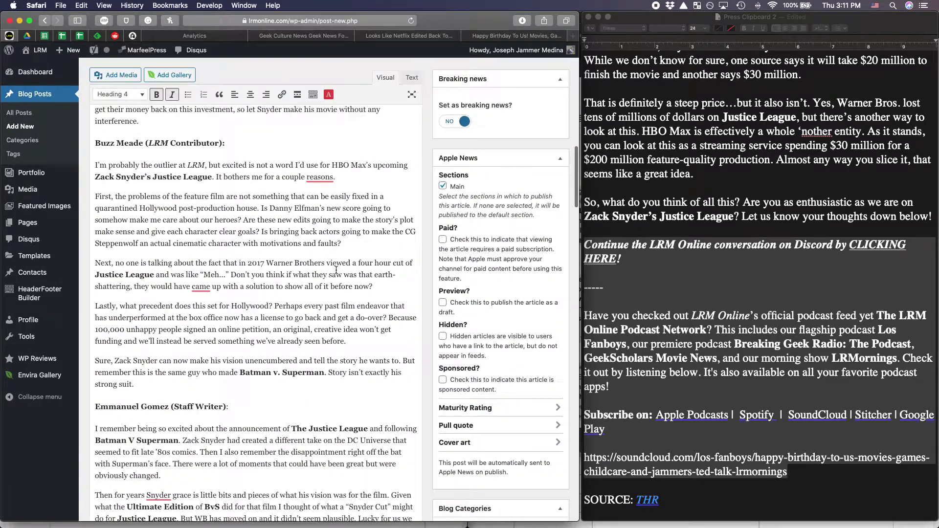
{"action": "scroll", "coordinate": [336, 270], "scroll_direction": "down", "scroll_amount": 12}
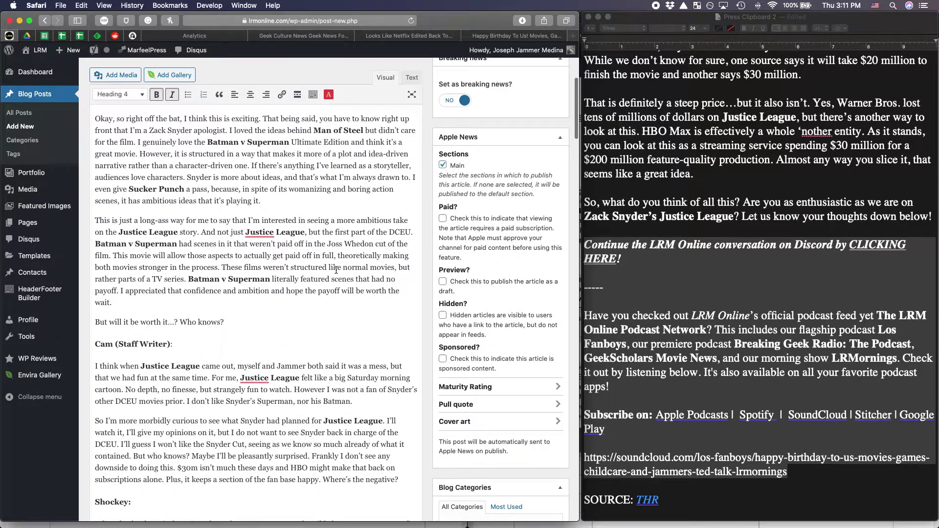
{"action": "scroll", "coordinate": [269, 261], "scroll_direction": "down", "scroll_amount": 15}
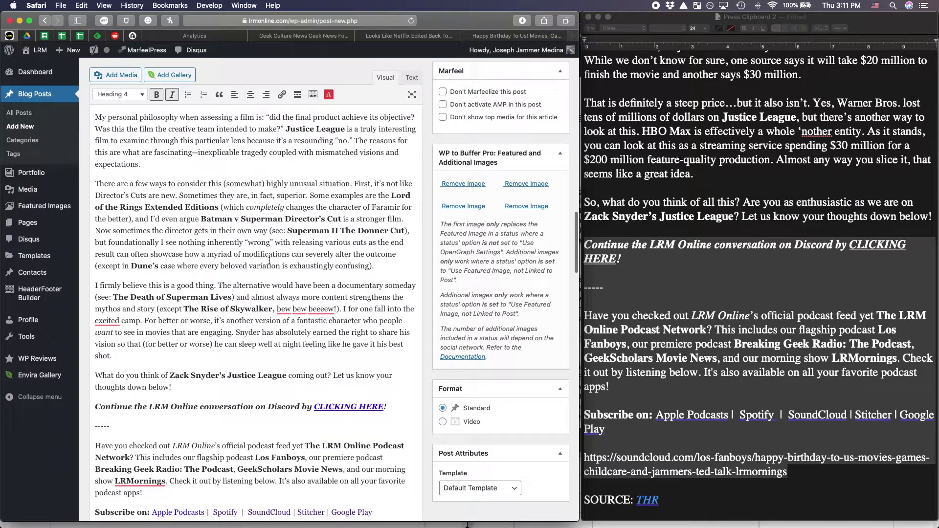
{"action": "scroll", "coordinate": [269, 261], "scroll_direction": "up", "scroll_amount": 5}
{"action": "scroll", "coordinate": [269, 261], "scroll_direction": "up", "scroll_amount": 5}
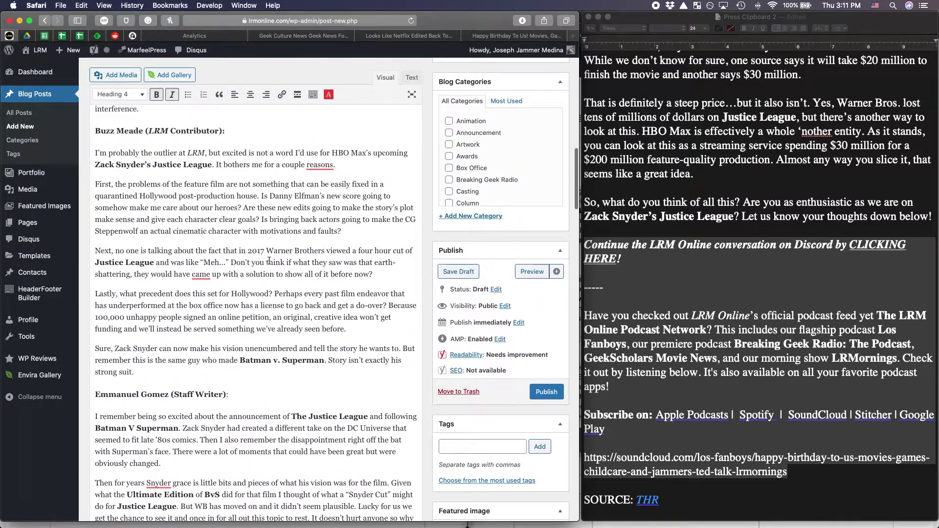
{"action": "scroll", "coordinate": [238, 279], "scroll_direction": "down", "scroll_amount": 15}
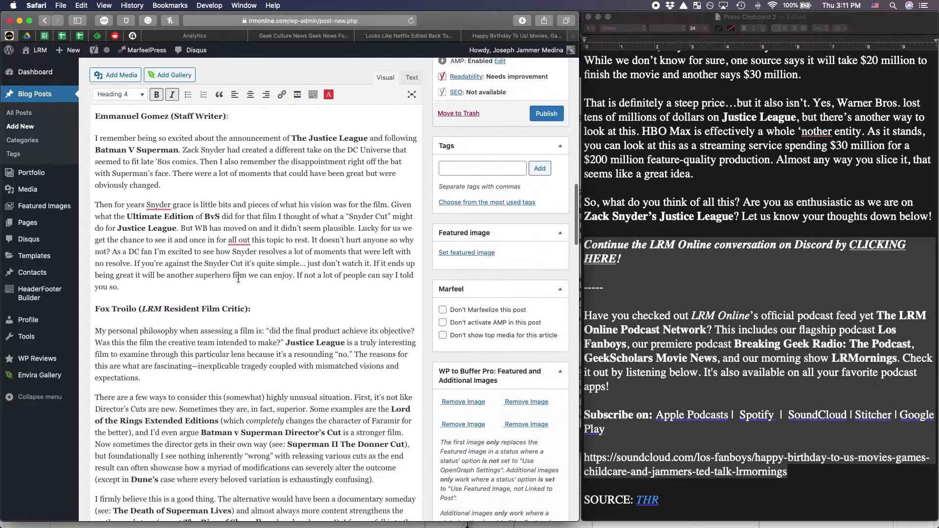
Step: Add a new line reading "RELATED - Justice" below the film critic's paragraph about Director's Cuts and select the word "Justice"
{"action": "left_click", "coordinate": [384, 272]}
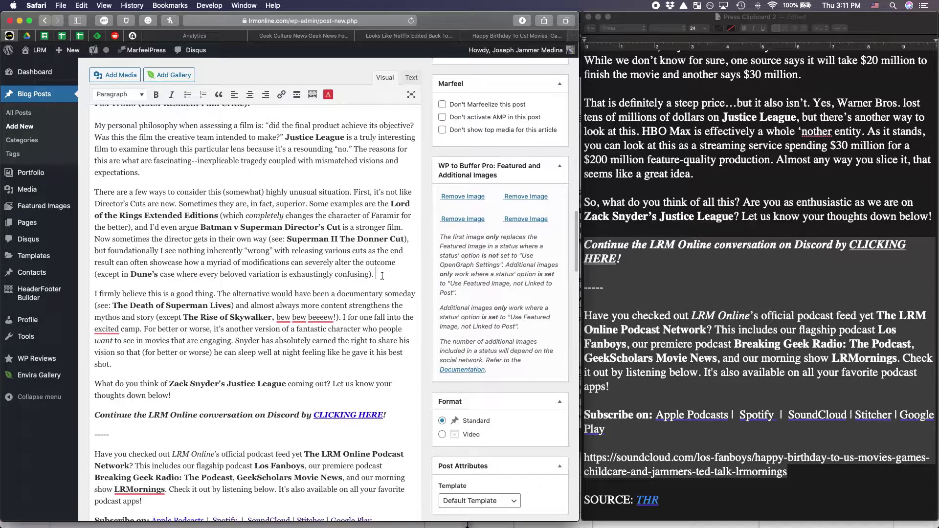
{"action": "key", "text": "Return"}
{"action": "type", "text": "RELATE"}
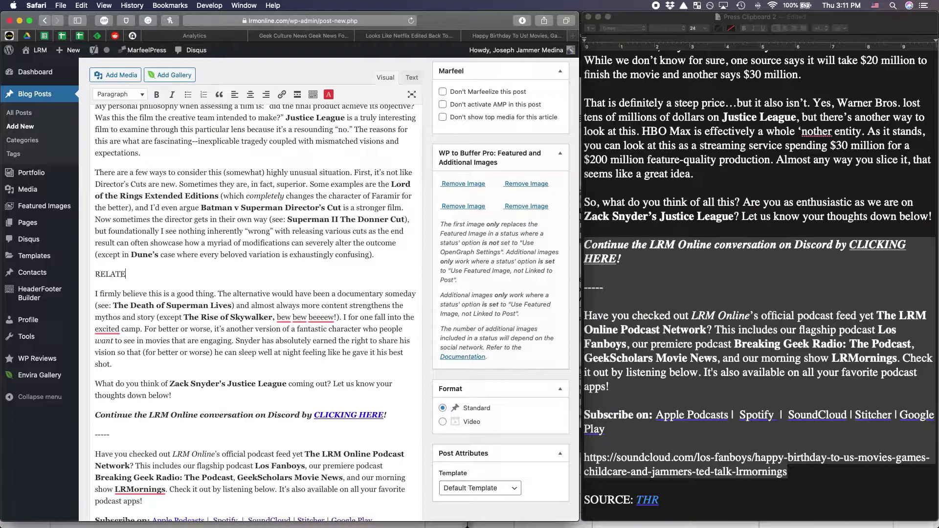
{"action": "type", "text": "D - Justic"}
{"action": "key", "text": "shift+Left"}
{"action": "key", "text": "shift+Left"}
{"action": "key", "text": "shift+Left"}
{"action": "key", "text": "shift+Left"}
{"action": "key", "text": "shift+Left"}
{"action": "key", "text": "shift+Left"}
Step: Search existing content for "justice" and link the selected word to "Justice League: Why Release The Snyder Cut Movement Is Just The Beginning", using its title
{"action": "left_click", "coordinate": [282, 94]}
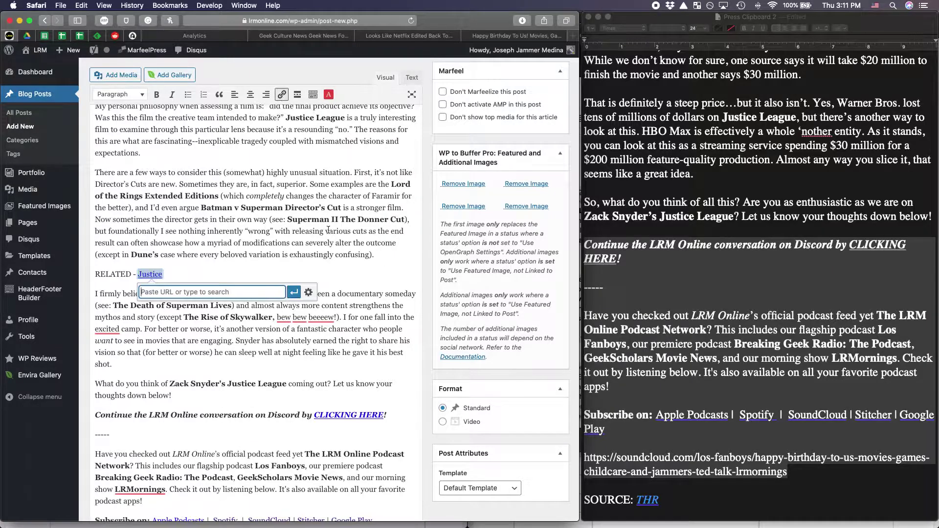
{"action": "left_click", "coordinate": [304, 288]}
{"action": "left_click", "coordinate": [274, 267]}
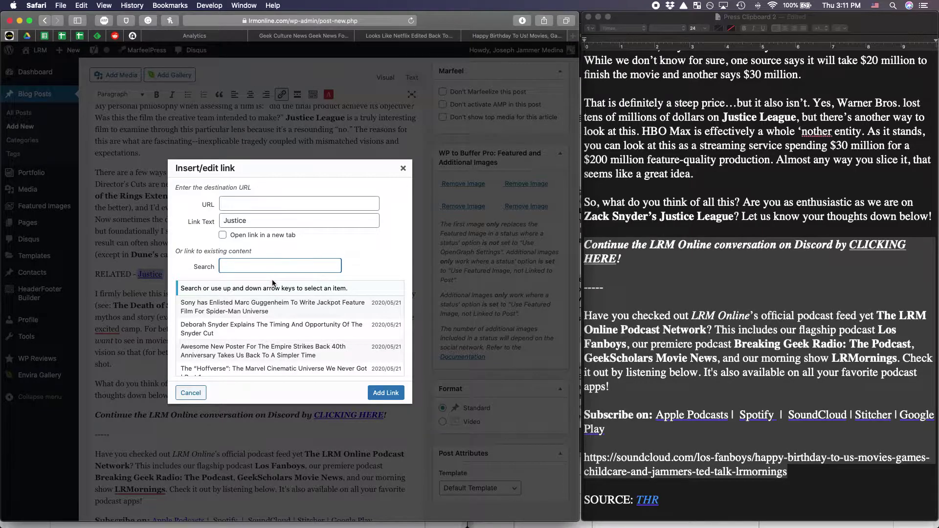
{"action": "type", "text": "justice"}
{"action": "double_click", "coordinate": [266, 224]}
{"action": "key", "text": "BackSpace"}
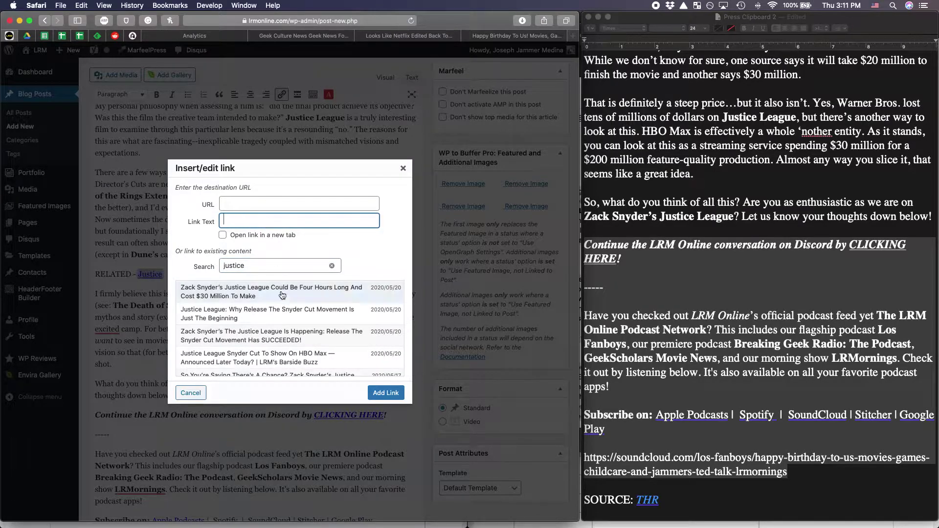
{"action": "left_click", "coordinate": [295, 315]}
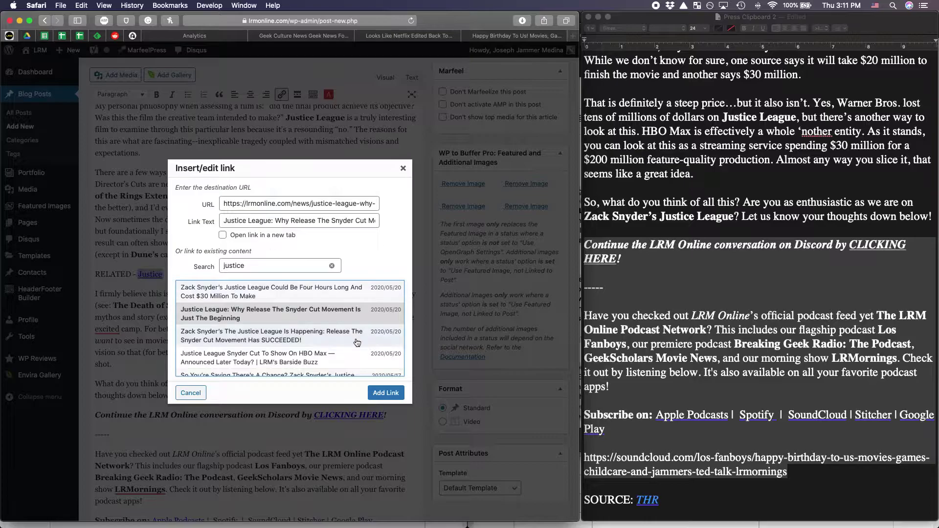
{"action": "left_click", "coordinate": [384, 393]}
Step: Format the second related-article line, below the Director's Cuts paragraph, as bold, italic Heading 4 text
{"action": "left_click", "coordinate": [252, 241]}
{"action": "left_click_drag", "start_coordinate": [413, 277], "coordinate": [411, 269]}
{"action": "key", "text": "super+i"}
{"action": "key", "text": "super+b"}
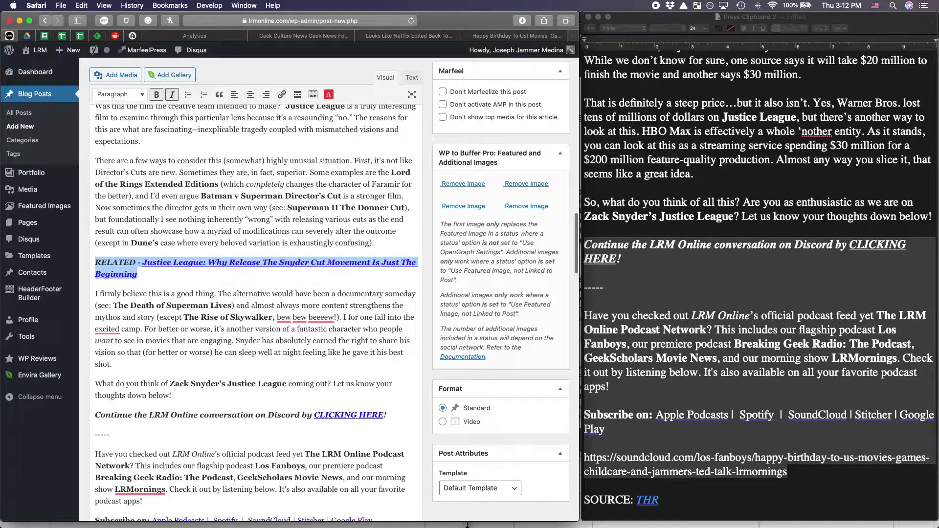
{"action": "left_click", "coordinate": [120, 94]}
{"action": "left_click", "coordinate": [146, 189]}
Step: Highlight the Yoast consecutive-sentences results in the text and examine the flagged sentences throughout the article
{"action": "scroll", "coordinate": [219, 199], "scroll_direction": "down", "scroll_amount": 10}
{"action": "scroll", "coordinate": [219, 200], "scroll_direction": "down", "scroll_amount": 5}
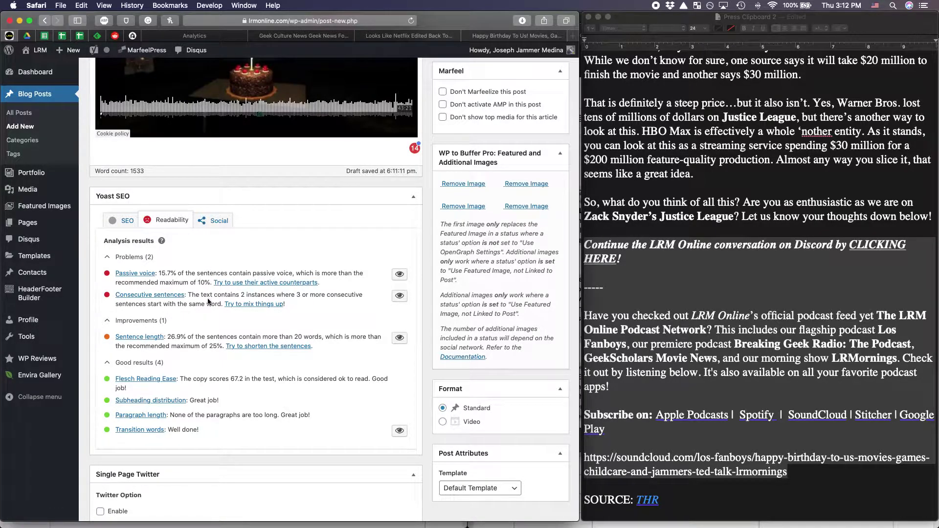
{"action": "left_click", "coordinate": [399, 293]}
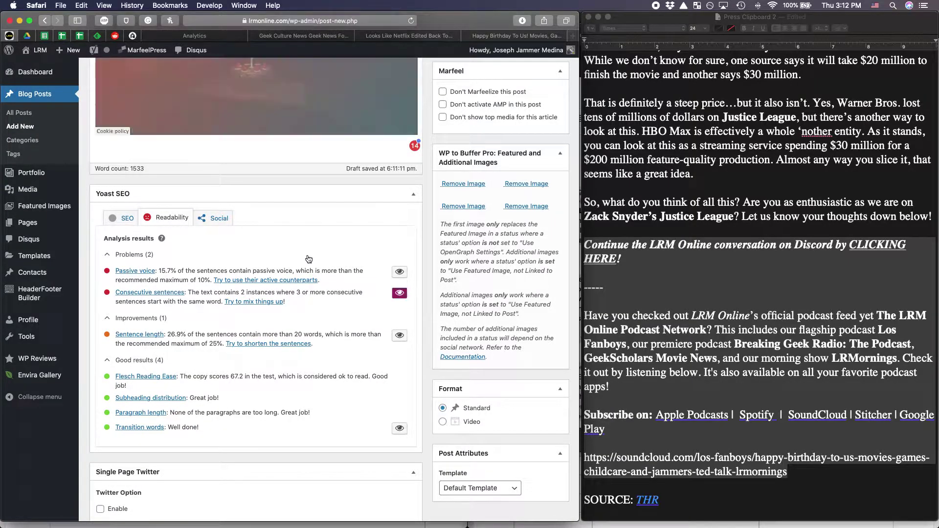
{"action": "scroll", "coordinate": [308, 256], "scroll_direction": "up", "scroll_amount": 10}
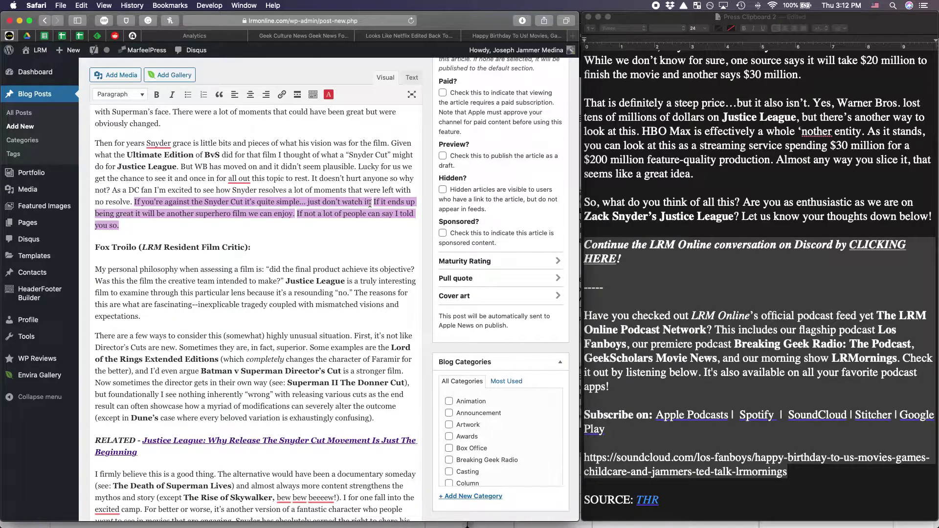
{"action": "scroll", "coordinate": [289, 199], "scroll_direction": "down", "scroll_amount": 15}
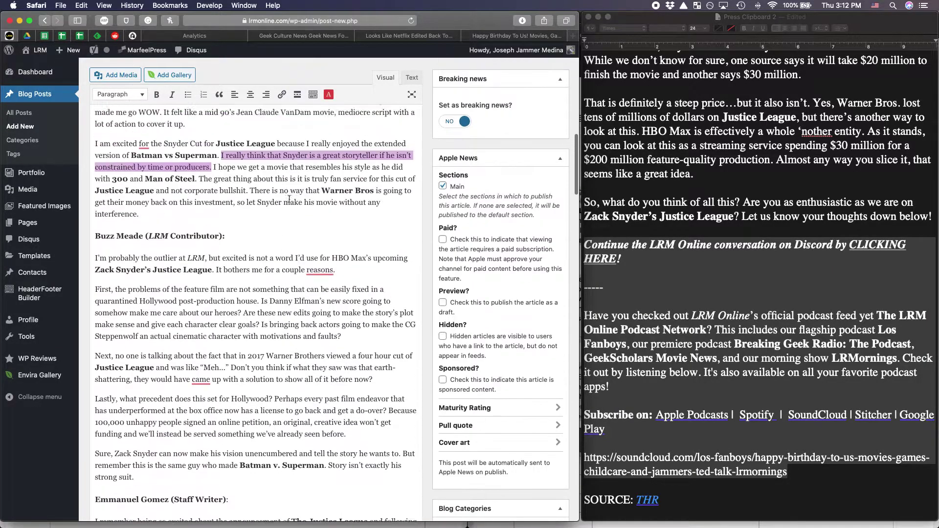
{"action": "scroll", "coordinate": [289, 199], "scroll_direction": "down", "scroll_amount": 5}
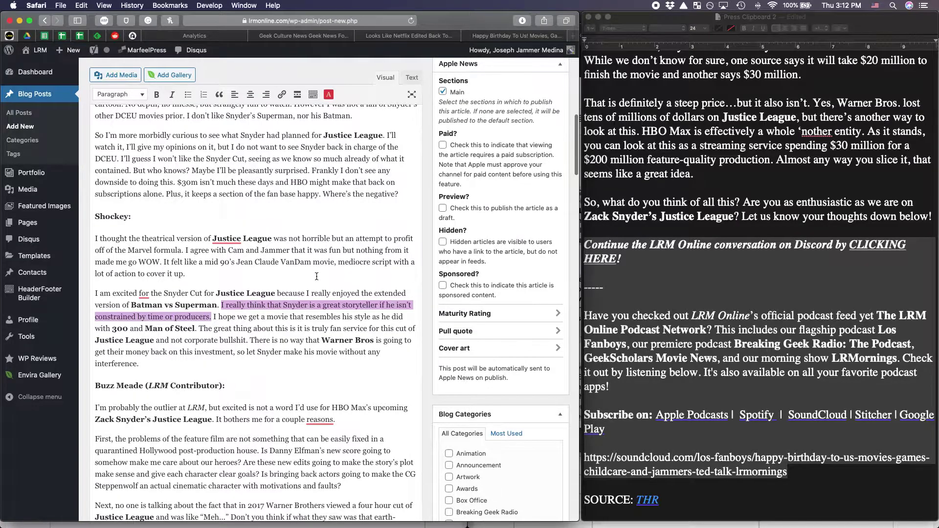
{"action": "scroll", "coordinate": [317, 276], "scroll_direction": "up", "scroll_amount": 1}
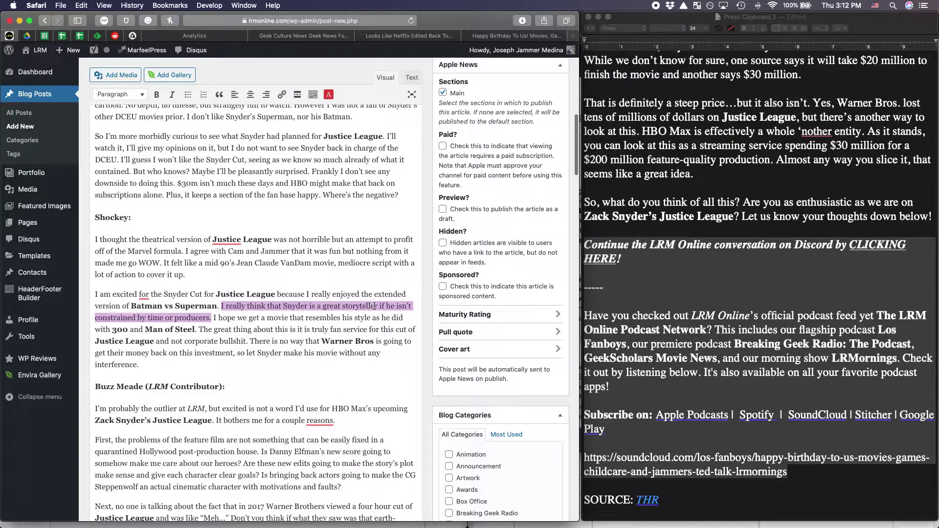
{"action": "scroll", "coordinate": [374, 306], "scroll_direction": "up", "scroll_amount": 20}
{"action": "scroll", "coordinate": [292, 299], "scroll_direction": "down", "scroll_amount": 20}
{"action": "scroll", "coordinate": [292, 287], "scroll_direction": "down", "scroll_amount": 5}
{"action": "scroll", "coordinate": [240, 204], "scroll_direction": "up", "scroll_amount": 6}
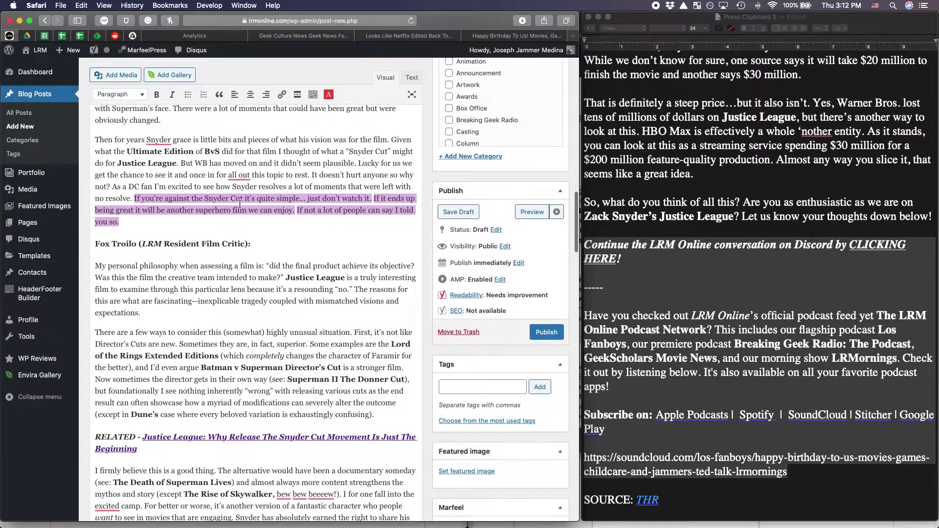
{"action": "scroll", "coordinate": [240, 204], "scroll_direction": "up", "scroll_amount": 1}
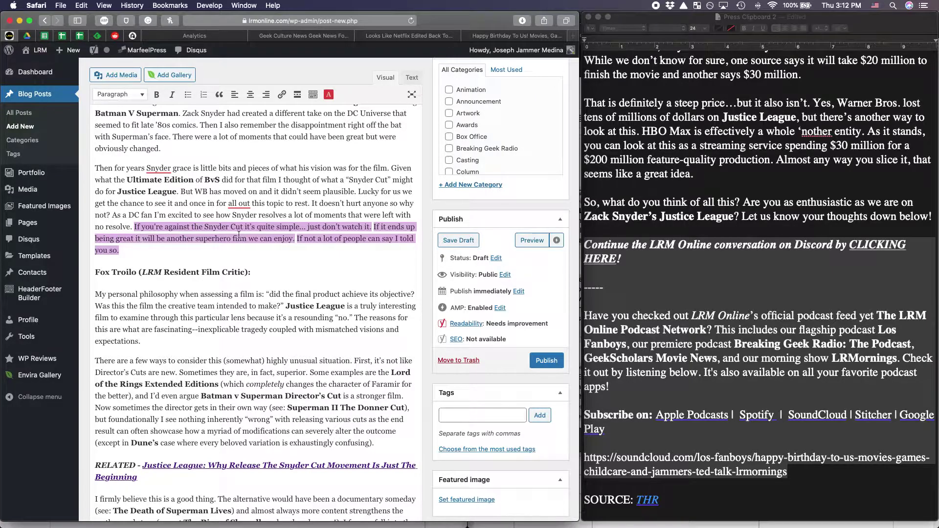
Step: In the "Then for years Snyder" paragraph, start the "it ends up being great" sentence with "But keep in mind, if" and add commas after "great" and "If not"
{"action": "left_click", "coordinate": [293, 238]}
{"action": "mouse_move", "coordinate": [375, 228]}
{"action": "left_mouse_down"}
{"action": "mouse_move", "coordinate": [398, 226]}
{"action": "mouse_move", "coordinate": [377, 226]}
{"action": "left_mouse_up"}
{"action": "type", "text": "But keep in mind, if"}
{"action": "scroll", "coordinate": [119, 238], "scroll_direction": "down", "scroll_amount": 1}
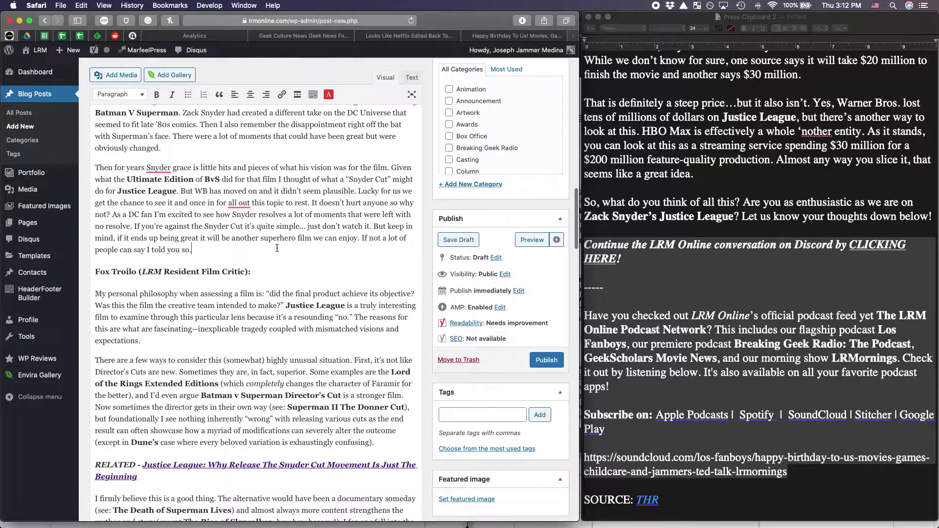
{"action": "scroll", "coordinate": [277, 248], "scroll_direction": "down", "scroll_amount": 3}
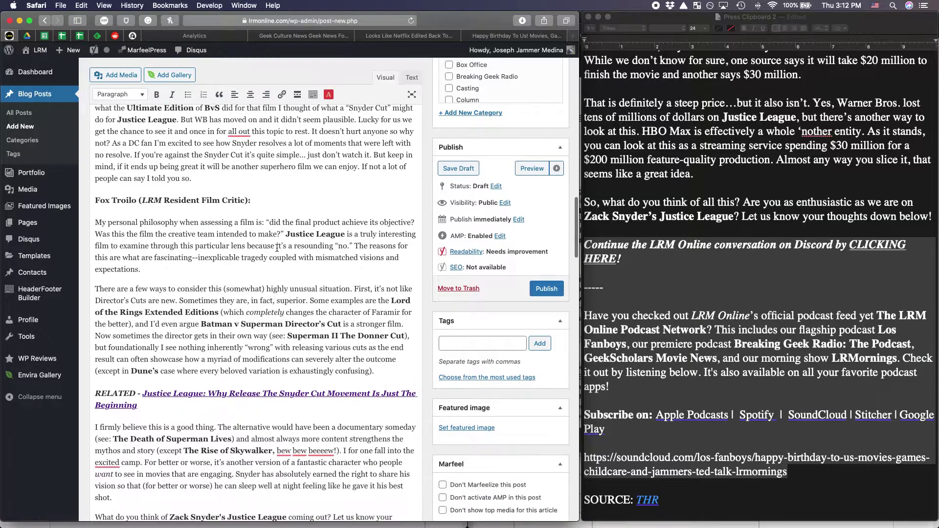
{"action": "left_click", "coordinate": [380, 167]}
{"action": "type", "text": ","}
{"action": "left_click", "coordinate": [199, 167]}
{"action": "type", "text": ","}
Step: Recheck the consecutive-sentences highlights and replace "I hope" with "Hopefully," before "we get a movie" in the "I am excited for the Snyder Cut" paragraph
{"action": "scroll", "coordinate": [214, 197], "scroll_direction": "down", "scroll_amount": 15}
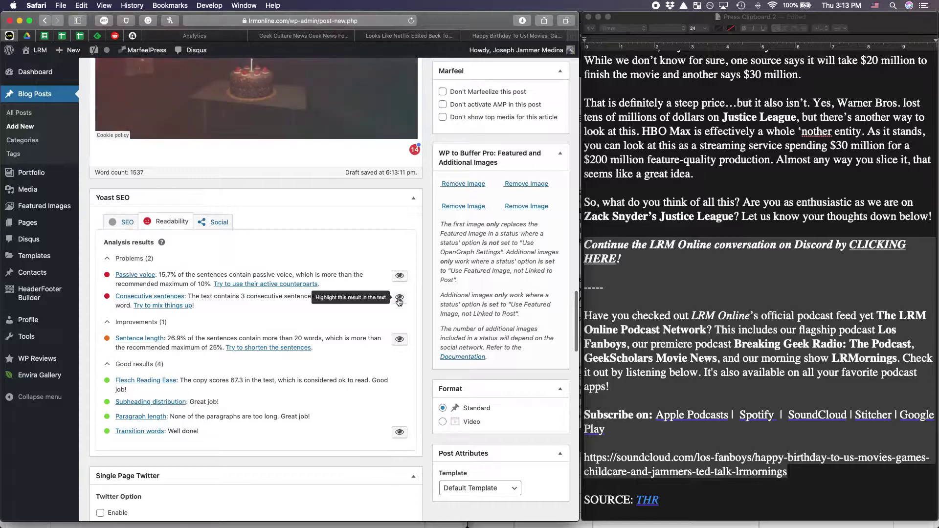
{"action": "scroll", "coordinate": [324, 271], "scroll_direction": "up", "scroll_amount": 4}
{"action": "scroll", "coordinate": [324, 270], "scroll_direction": "up", "scroll_amount": 15}
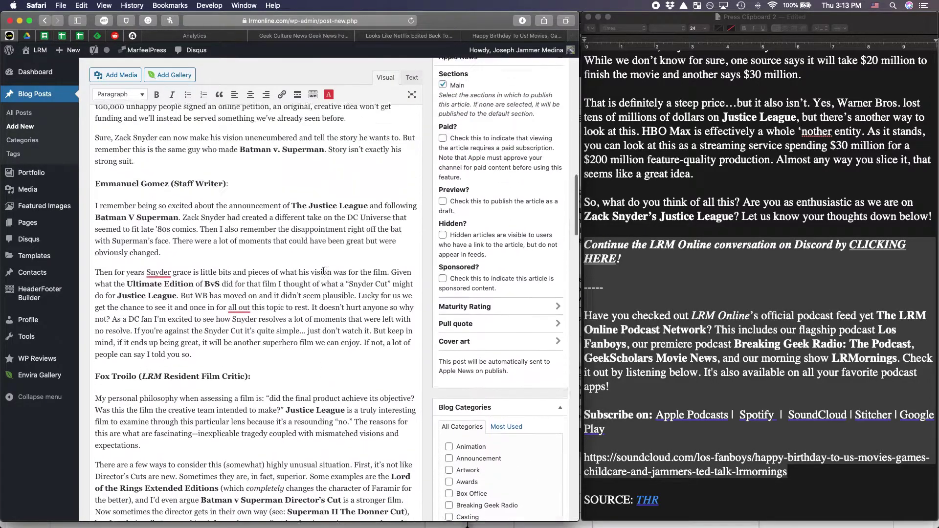
{"action": "scroll", "coordinate": [323, 270], "scroll_direction": "up", "scroll_amount": 8}
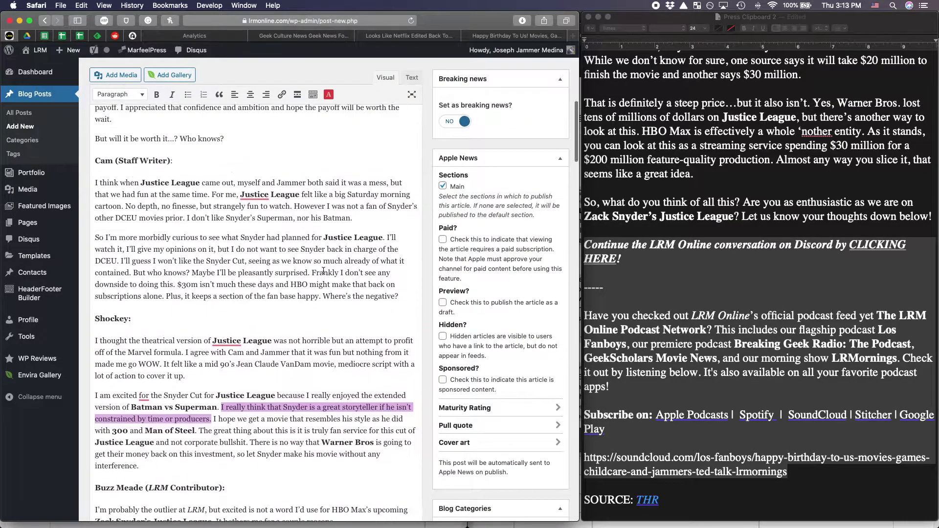
{"action": "scroll", "coordinate": [323, 271], "scroll_direction": "down", "scroll_amount": 1}
{"action": "scroll", "coordinate": [323, 271], "scroll_direction": "up", "scroll_amount": 15}
{"action": "scroll", "coordinate": [323, 271], "scroll_direction": "down", "scroll_amount": 18}
{"action": "scroll", "coordinate": [323, 271], "scroll_direction": "down", "scroll_amount": 1}
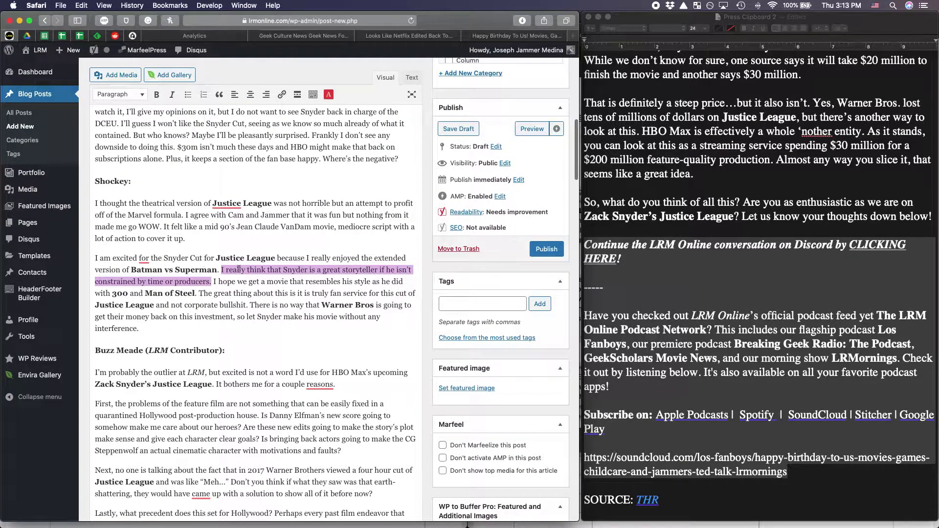
{"action": "scroll", "coordinate": [235, 265], "scroll_direction": "up", "scroll_amount": 1}
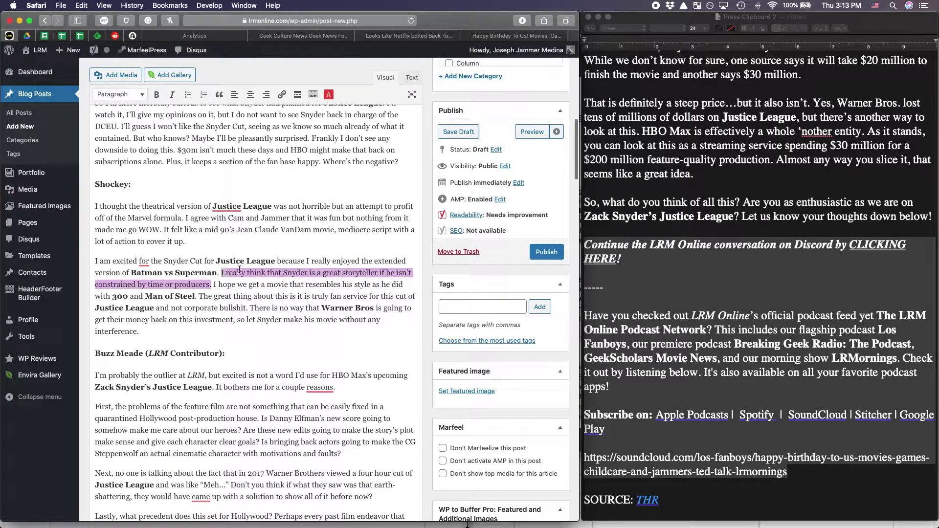
{"action": "left_click_drag", "start_coordinate": [235, 284], "coordinate": [211, 285]}
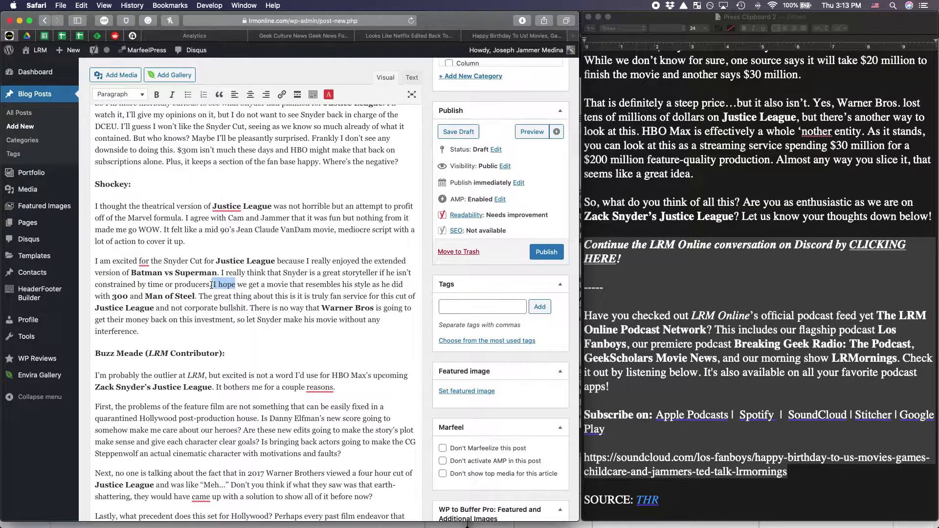
{"action": "type", "text": "Hopefully,"}
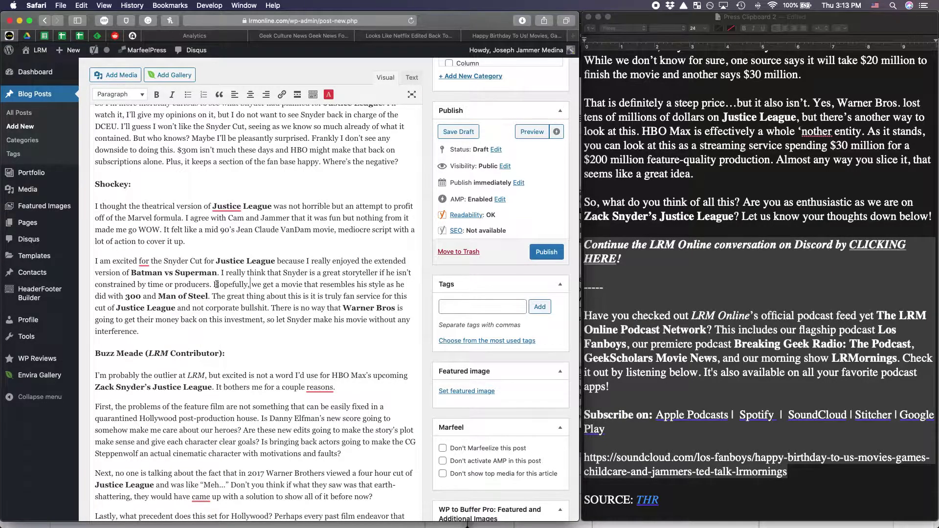
Step: Highlight the Yoast passive voice results in the text and examine the flagged sentences in the Editor-in-Chief and Staff Writer sections
{"action": "scroll", "coordinate": [217, 284], "scroll_direction": "down", "scroll_amount": 10}
{"action": "scroll", "coordinate": [220, 257], "scroll_direction": "down", "scroll_amount": 15}
{"action": "scroll", "coordinate": [221, 255], "scroll_direction": "down", "scroll_amount": 10}
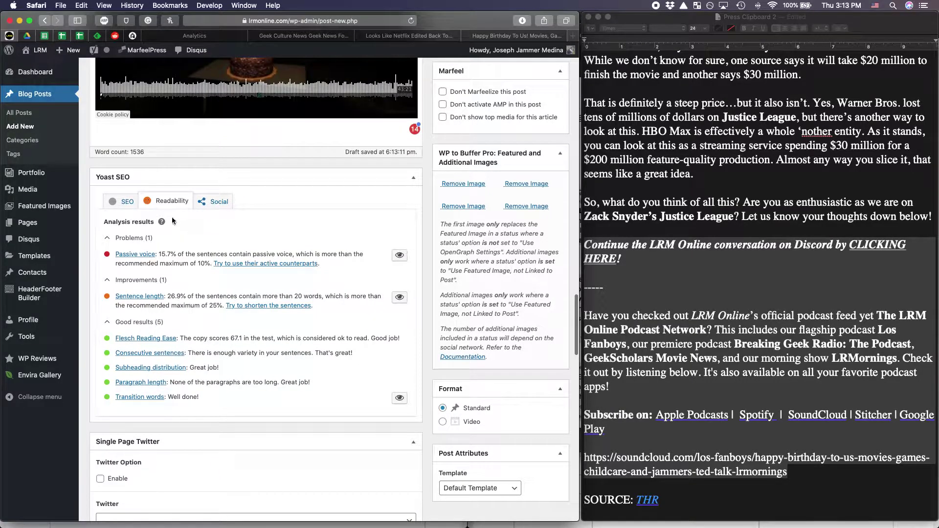
{"action": "left_click", "coordinate": [398, 255]}
{"action": "scroll", "coordinate": [353, 219], "scroll_direction": "up", "scroll_amount": 15}
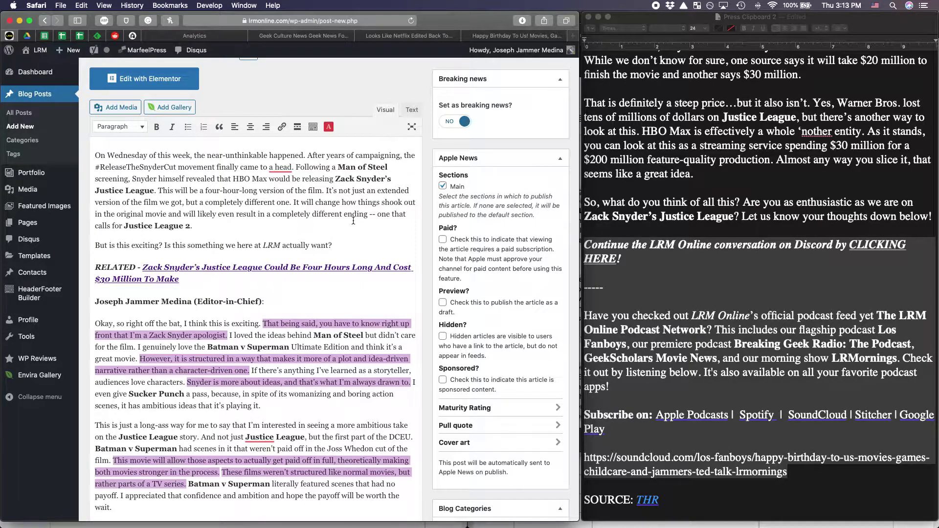
{"action": "scroll", "coordinate": [338, 240], "scroll_direction": "down", "scroll_amount": 3}
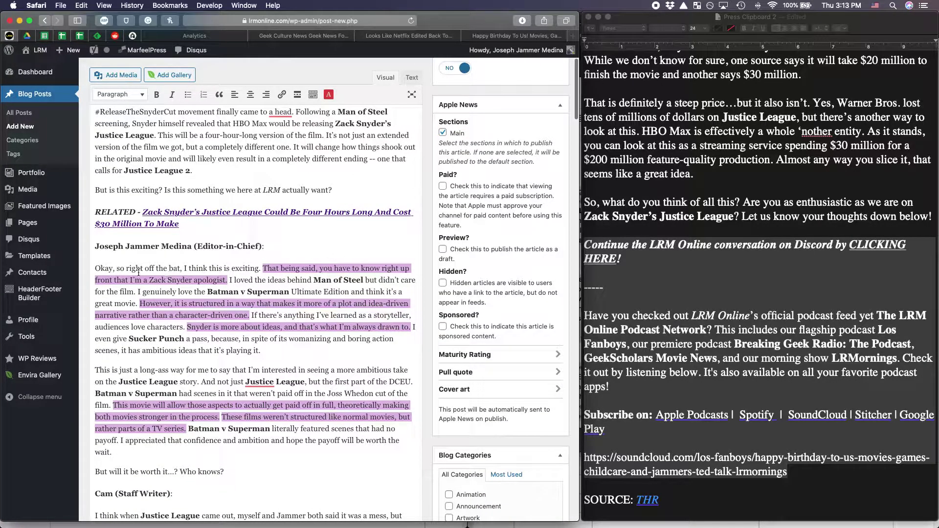
{"action": "scroll", "coordinate": [139, 272], "scroll_direction": "down", "scroll_amount": 3}
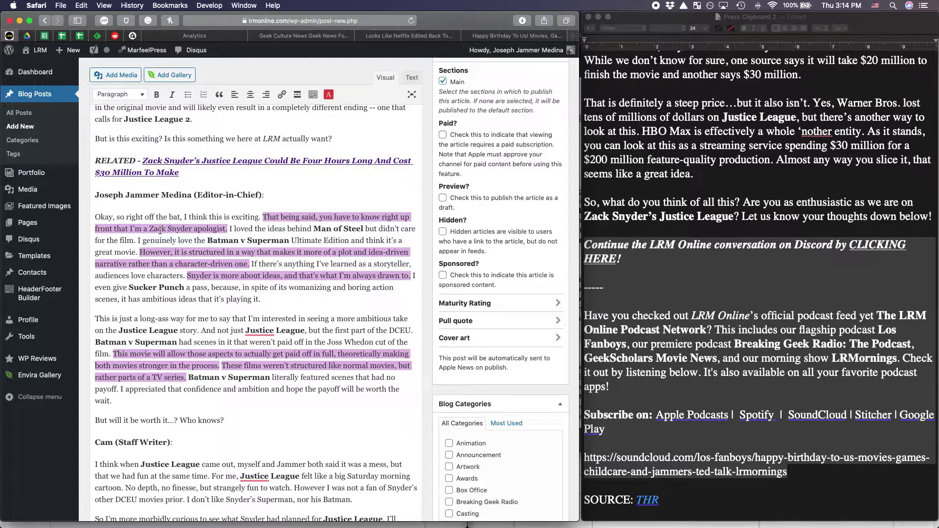
{"action": "scroll", "coordinate": [160, 229], "scroll_direction": "down", "scroll_amount": 3}
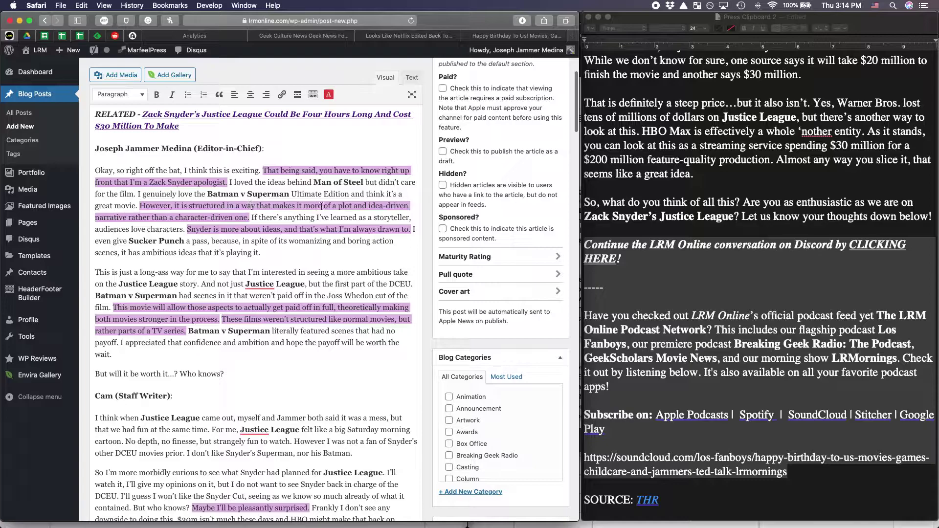
{"action": "scroll", "coordinate": [196, 203], "scroll_direction": "up", "scroll_amount": 2}
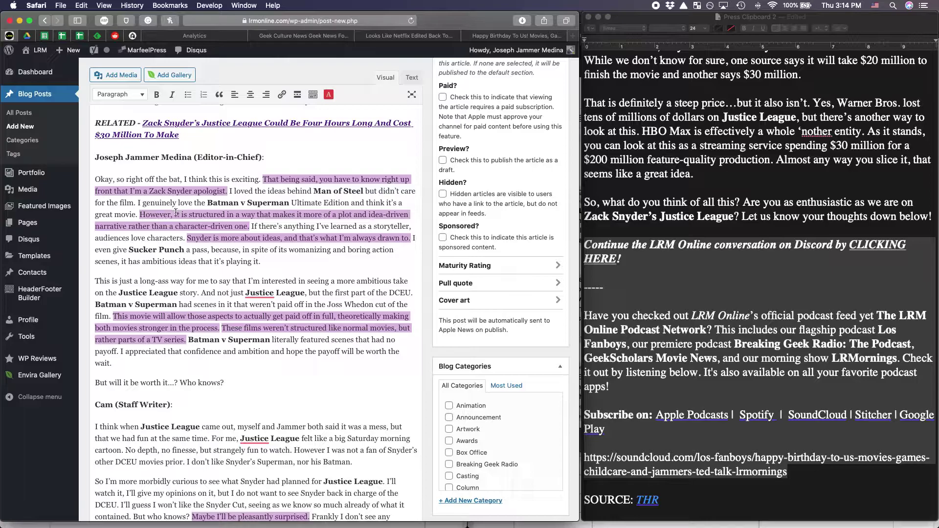
Step: In the Editor-in-Chief's first paragraph, reword the "However" sentence to "However, it is undoubtedly plot-driven in nature, as opposed to character-driven"
{"action": "left_click_drag", "start_coordinate": [175, 214], "coordinate": [247, 224]}
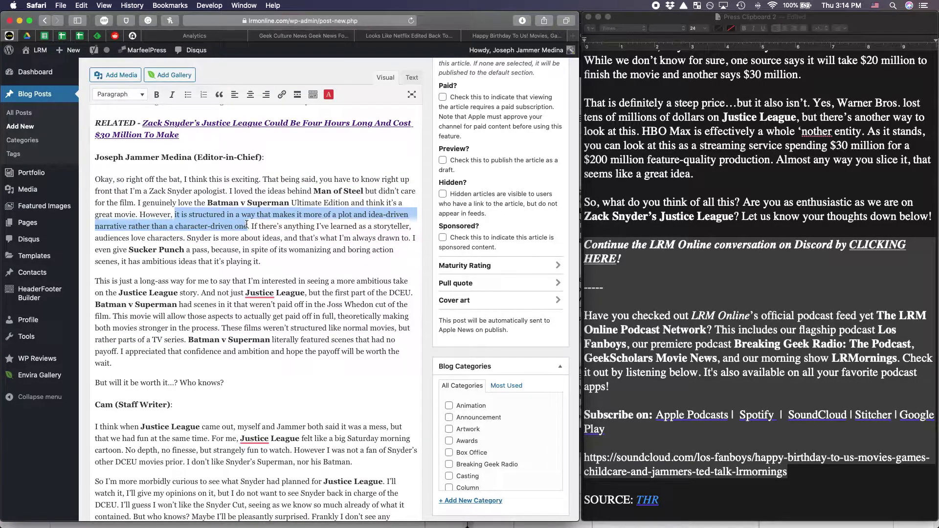
{"action": "key", "text": "BackSpace"}
{"action": "type", "text": "it is"}
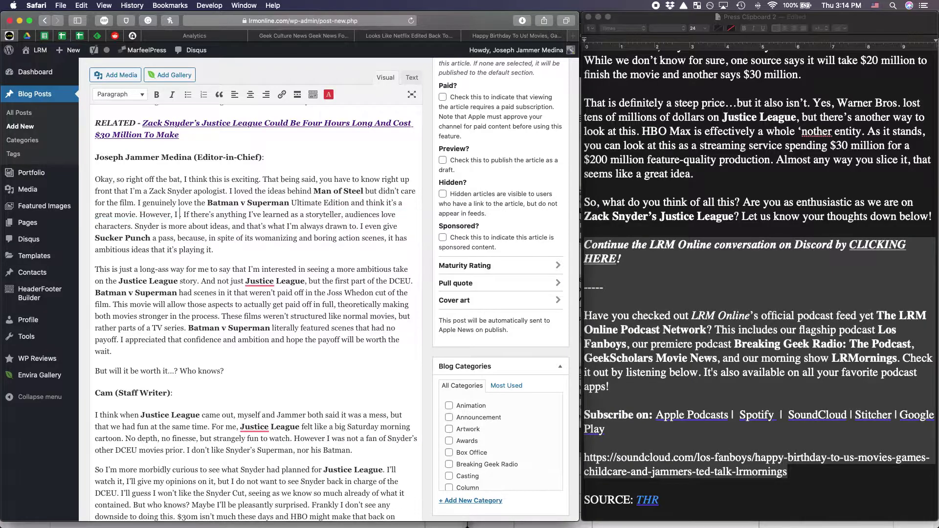
{"action": "type", "text": " undoubtdly"}
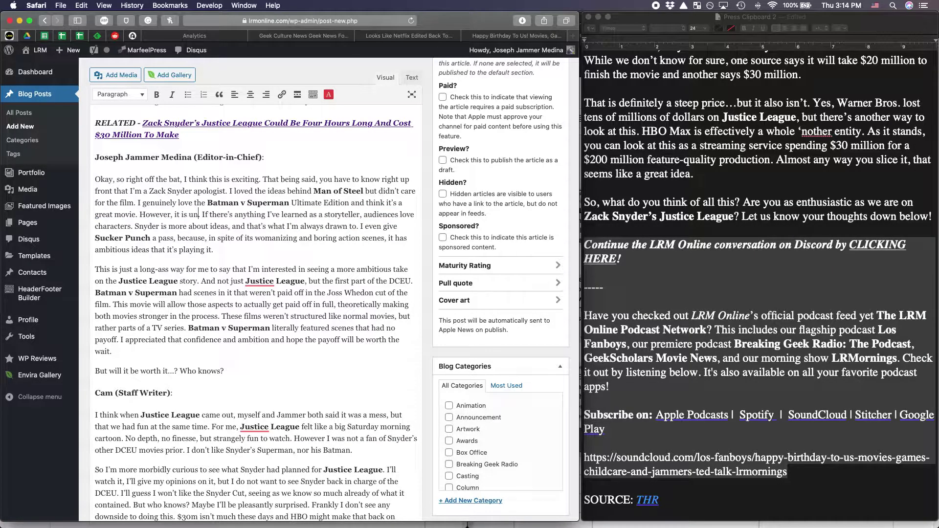
{"action": "key", "text": "BackSpace"}
{"action": "key", "text": "BackSpace"}
{"action": "key", "text": "BackSpace"}
{"action": "type", "text": "edly pol"}
{"action": "key", "text": "BackSpace"}
{"action": "key", "text": "BackSpace"}
{"action": "type", "text": "lot-driven"}
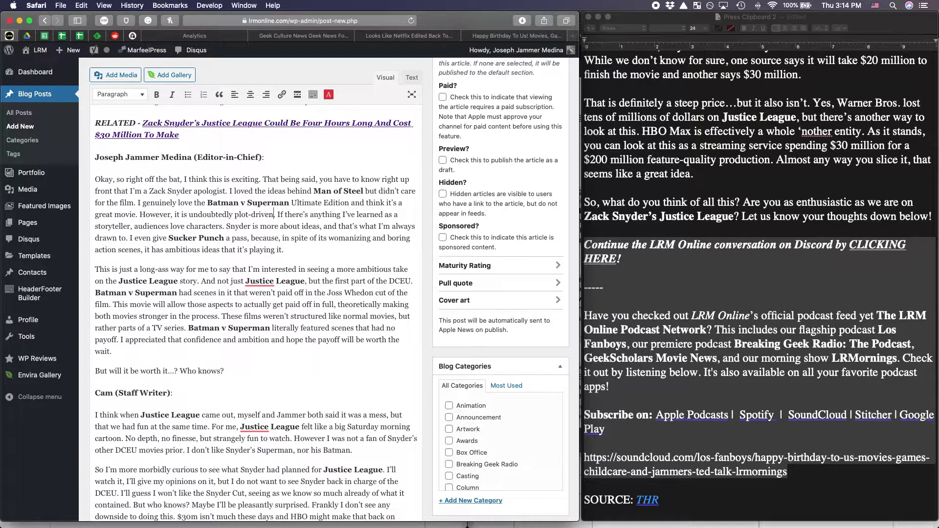
{"action": "type", "text": " in nature"}
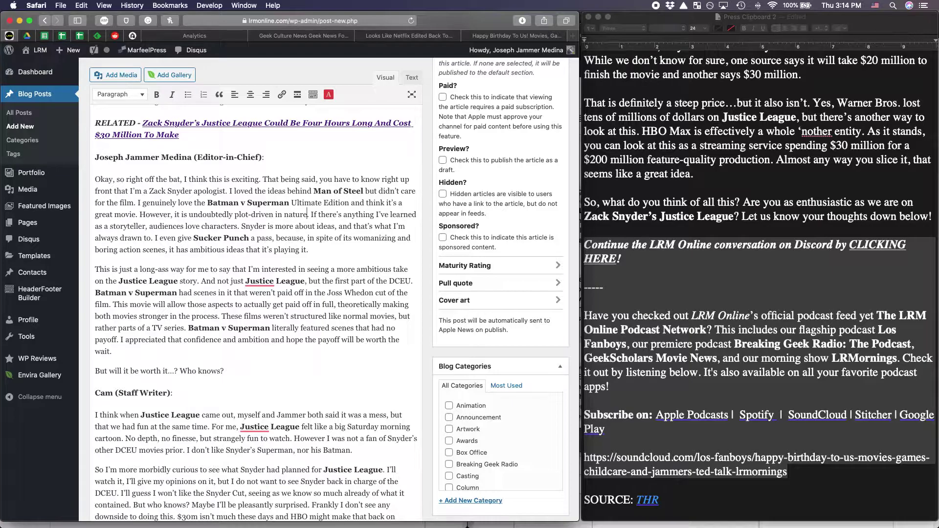
{"action": "type", "text": ", as opposed to character-dri"}
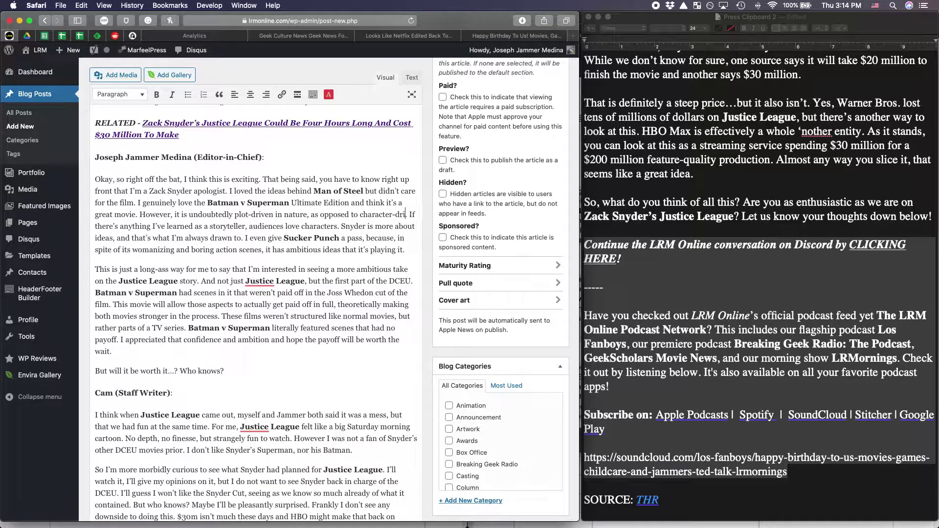
{"action": "type", "text": "ven"}
Step: Recheck the Yoast readability analysis below the article, including passive voice and sentence length
{"action": "scroll", "coordinate": [254, 293], "scroll_direction": "down", "scroll_amount": 3}
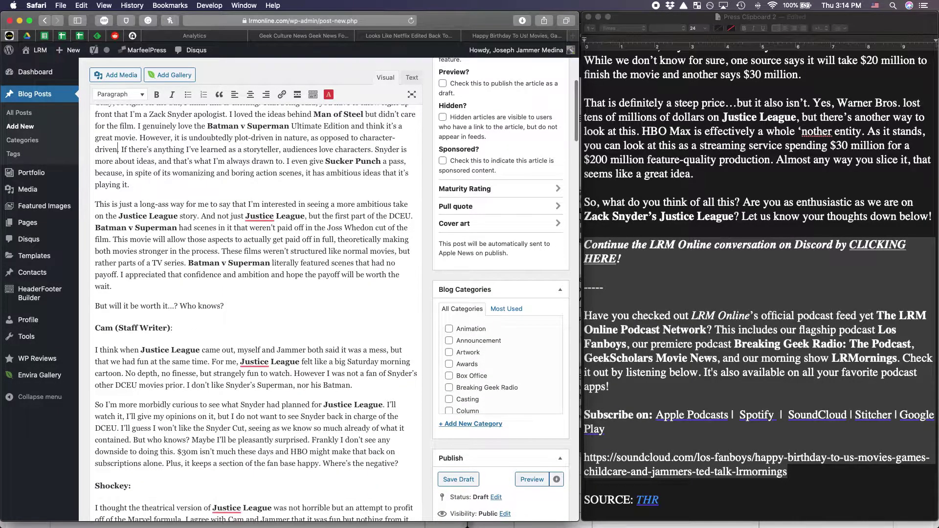
{"action": "scroll", "coordinate": [519, 165], "scroll_direction": "down", "scroll_amount": 10}
{"action": "scroll", "coordinate": [520, 165], "scroll_direction": "down", "scroll_amount": 15}
{"action": "scroll", "coordinate": [302, 181], "scroll_direction": "down", "scroll_amount": 8}
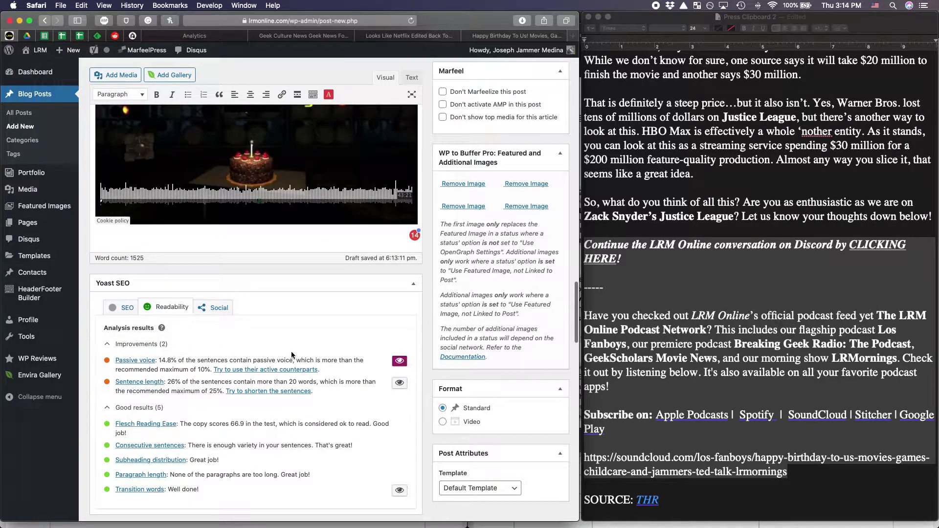
{"action": "scroll", "coordinate": [294, 309], "scroll_direction": "up", "scroll_amount": 15}
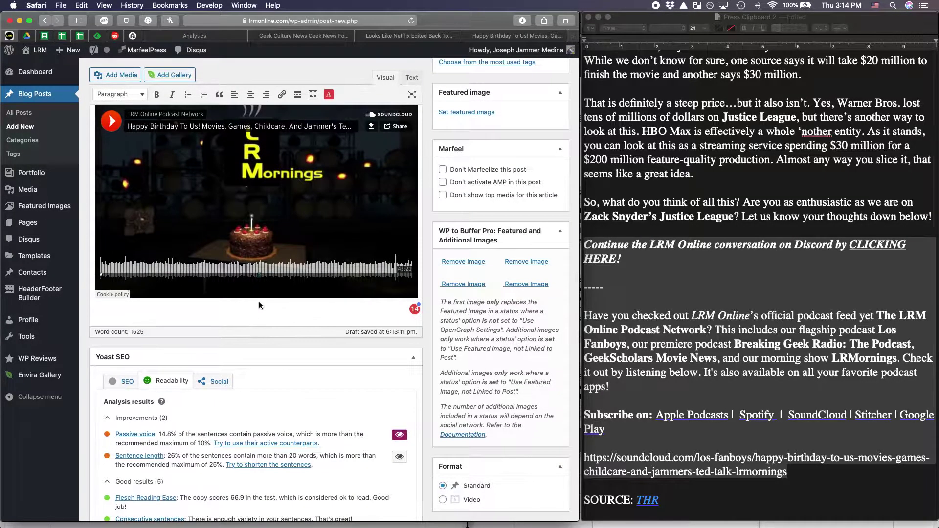
{"action": "scroll", "coordinate": [265, 298], "scroll_direction": "down", "scroll_amount": 20}
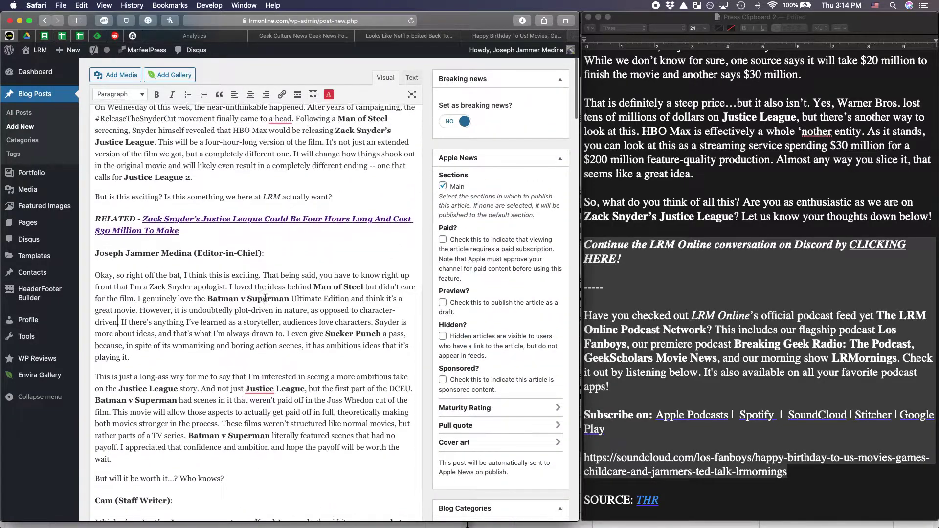
{"action": "scroll", "coordinate": [265, 298], "scroll_direction": "down", "scroll_amount": 8}
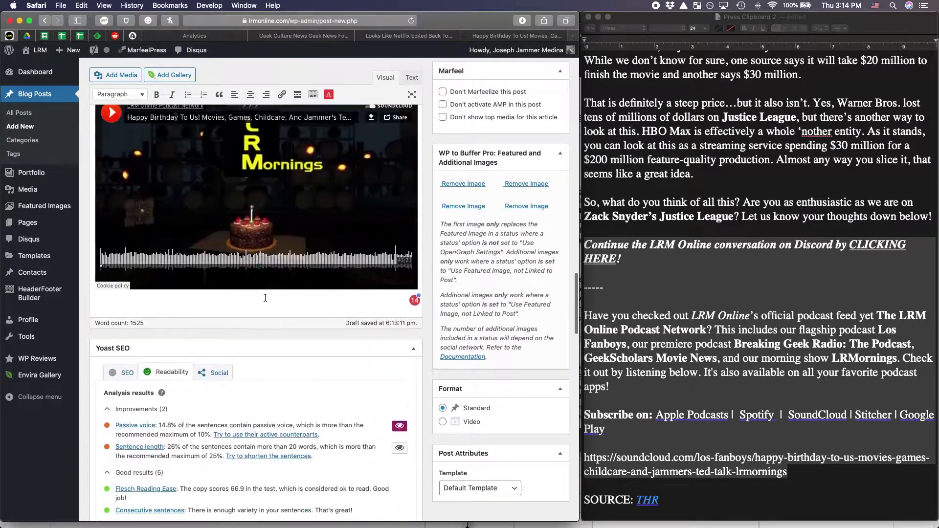
{"action": "scroll", "coordinate": [389, 212], "scroll_direction": "up", "scroll_amount": 3}
{"action": "scroll", "coordinate": [388, 213], "scroll_direction": "up", "scroll_amount": 1}
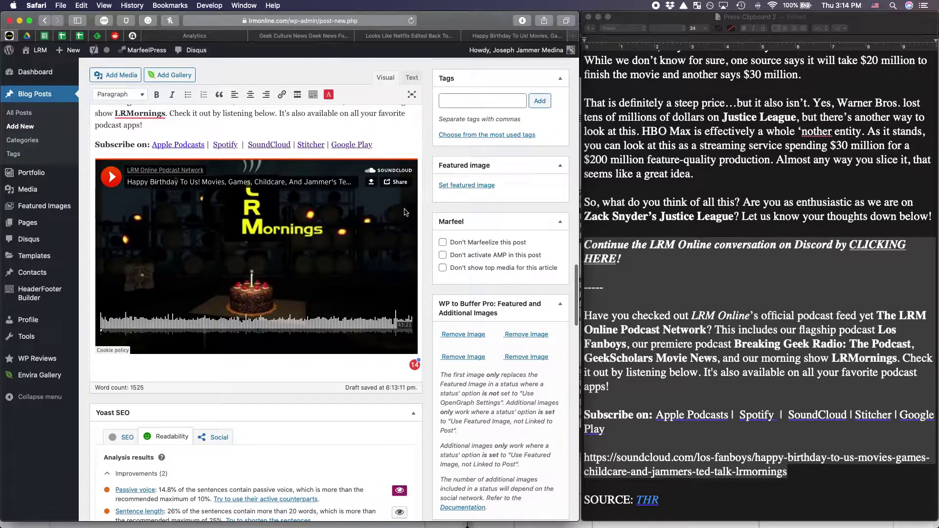
Step: Search the media library for "justice league" images for the post's featured image
{"action": "left_click", "coordinate": [456, 188]}
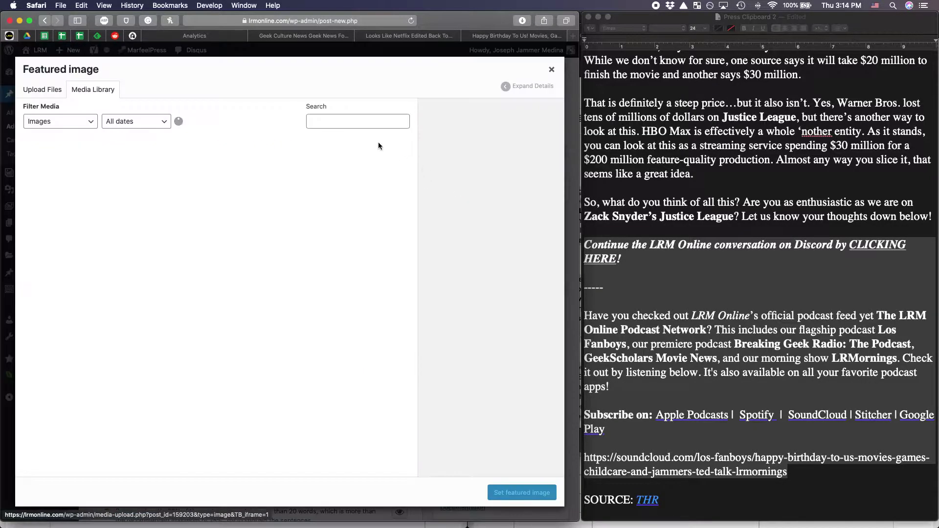
{"action": "left_click", "coordinate": [363, 126]}
{"action": "type", "text": "justice league"}
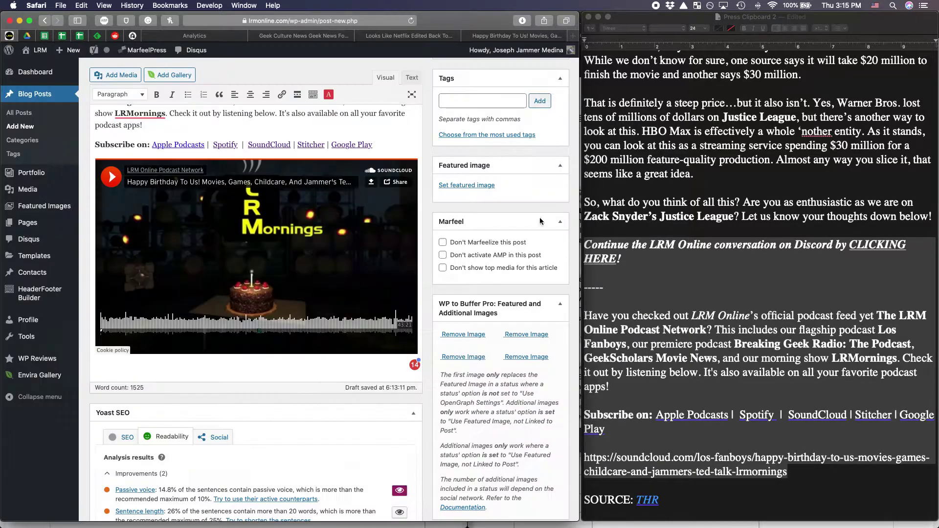
{"action": "left_click", "coordinate": [551, 70]}
{"action": "left_click", "coordinate": [470, 189]}
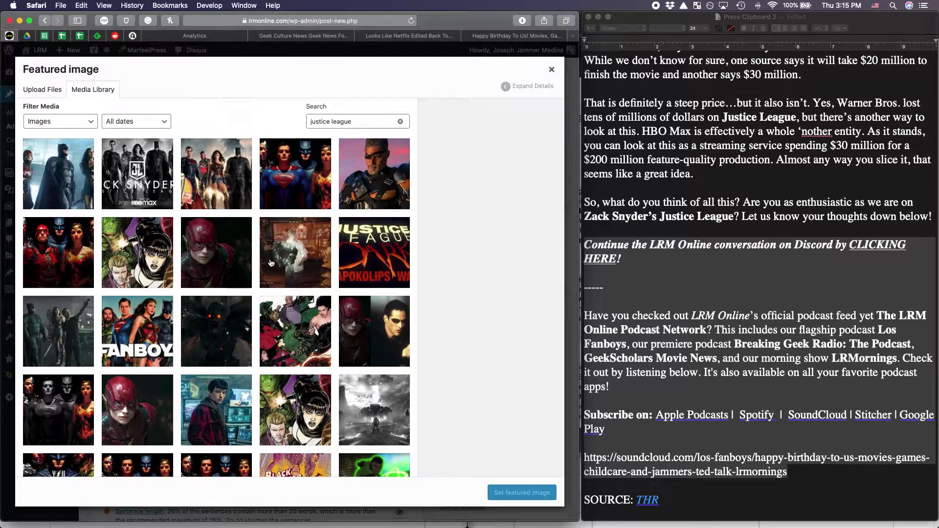
Step: Look through the recent articles on the LRM Online homepage to see which images the Justice League stories use
{"action": "left_click", "coordinate": [493, 38]}
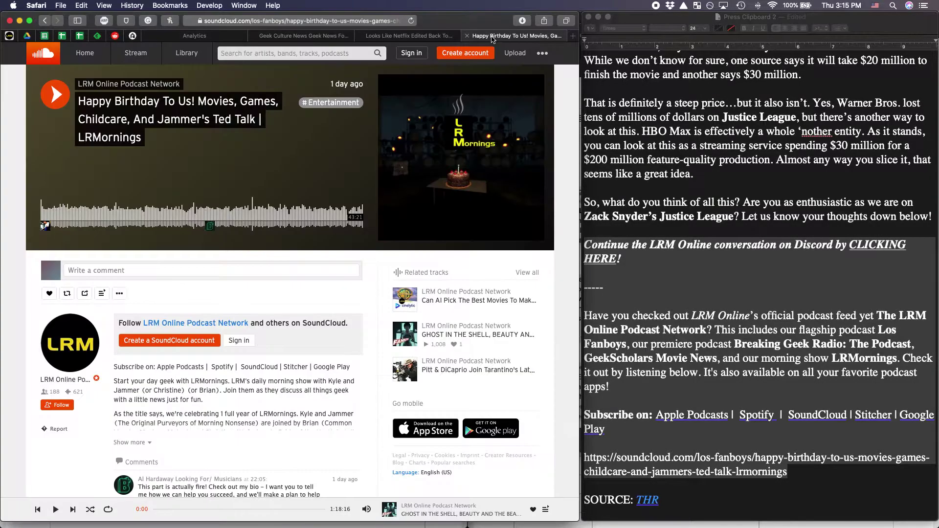
{"action": "left_click", "coordinate": [293, 37]}
{"action": "scroll", "coordinate": [318, 202], "scroll_direction": "down", "scroll_amount": 10}
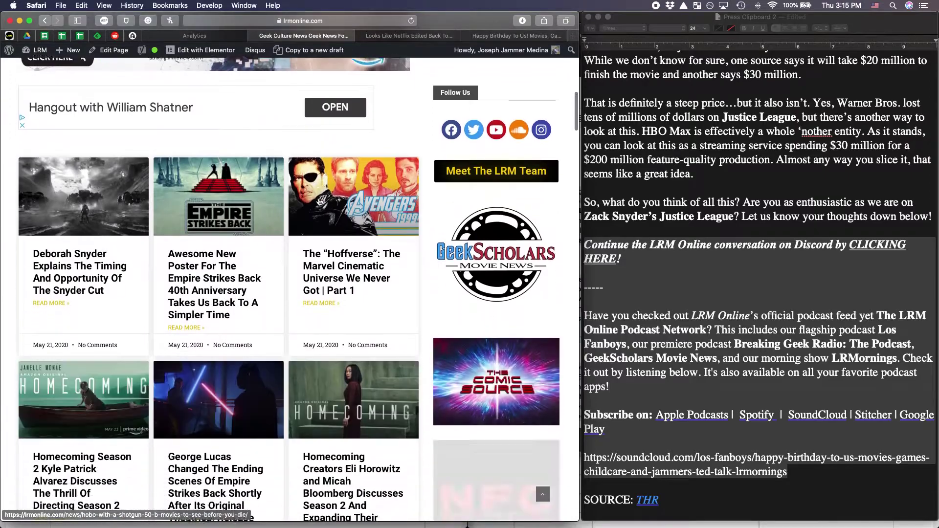
{"action": "scroll", "coordinate": [319, 201], "scroll_direction": "down", "scroll_amount": 10}
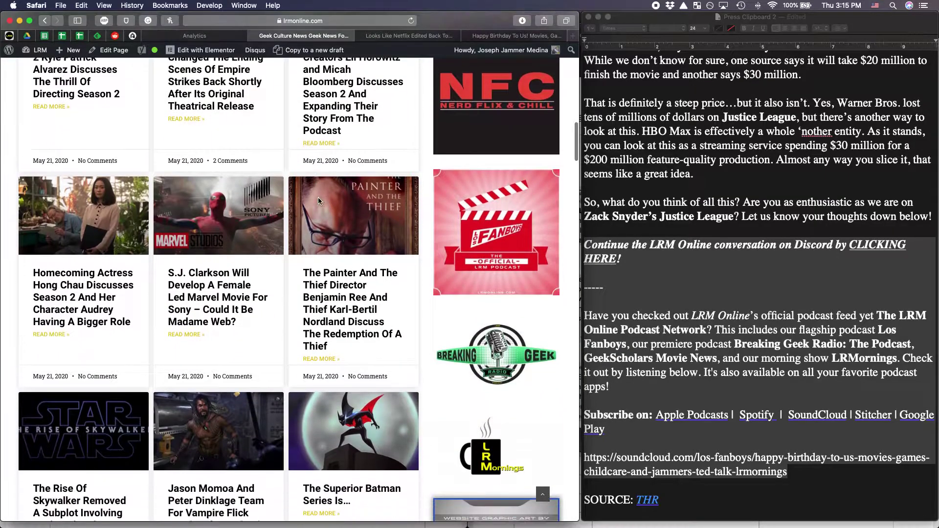
{"action": "scroll", "coordinate": [319, 202], "scroll_direction": "down", "scroll_amount": 7}
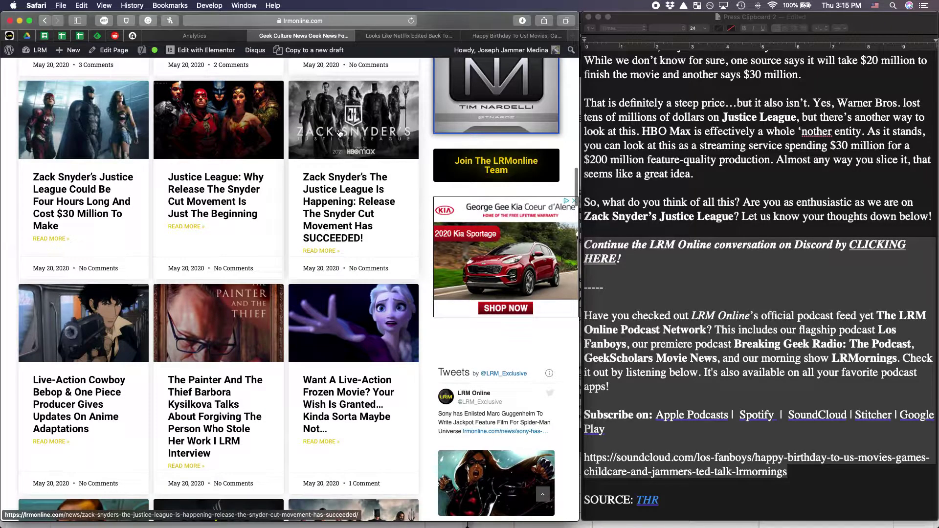
{"action": "scroll", "coordinate": [341, 133], "scroll_direction": "down", "scroll_amount": 1}
{"action": "scroll", "coordinate": [341, 133], "scroll_direction": "down", "scroll_amount": 3}
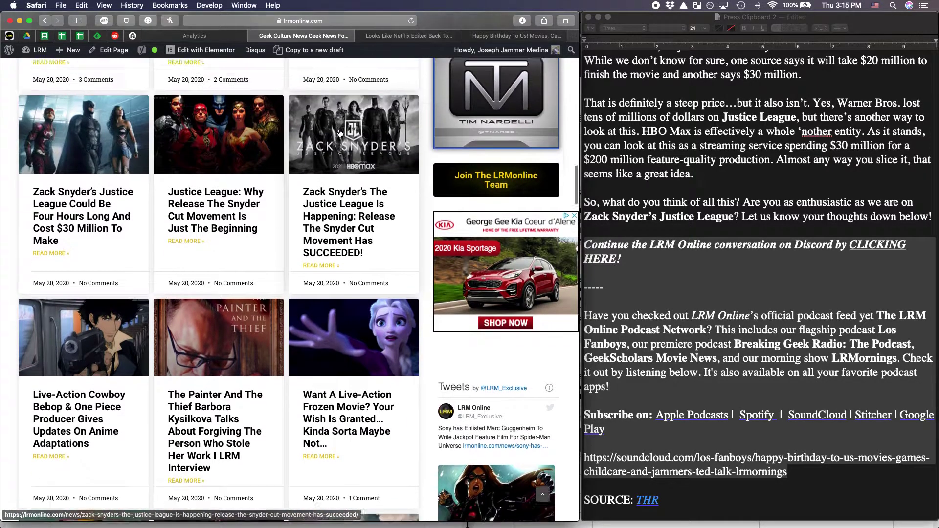
{"action": "scroll", "coordinate": [341, 133], "scroll_direction": "down", "scroll_amount": 2}
{"action": "scroll", "coordinate": [366, 309], "scroll_direction": "up", "scroll_amount": 5}
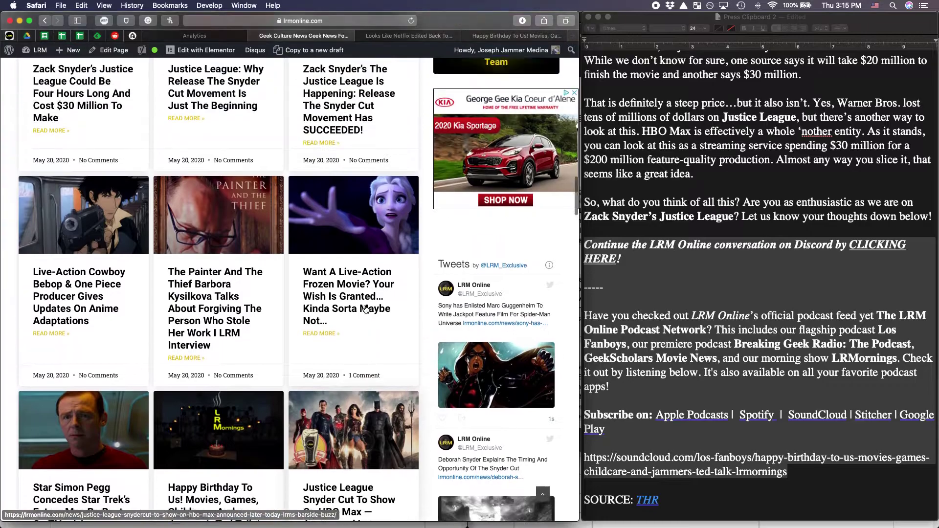
Step: Browse the "justice league" featured image results, inspect Justice-League-Superman-Banner.jpg and close the picker without setting an image
{"action": "left_click", "coordinate": [9, 36]}
{"action": "scroll", "coordinate": [261, 273], "scroll_direction": "down", "scroll_amount": 3}
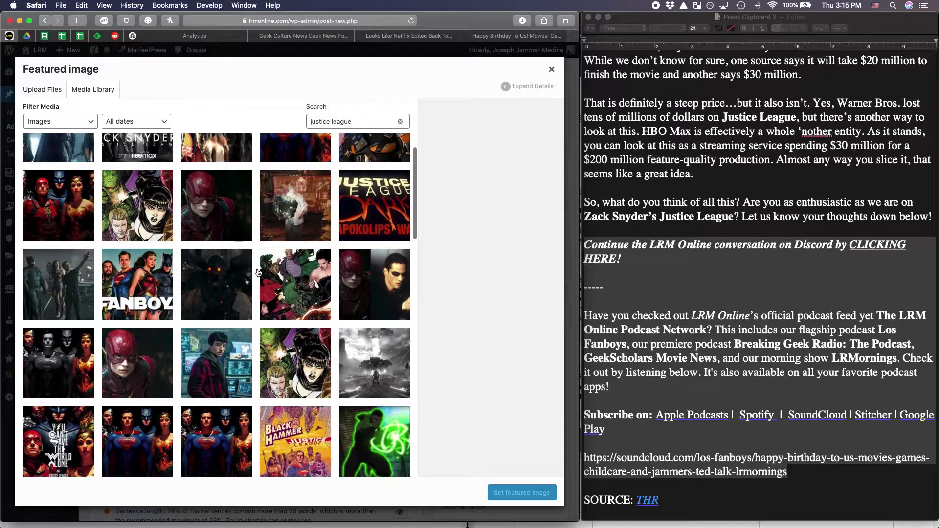
{"action": "scroll", "coordinate": [261, 272], "scroll_direction": "up", "scroll_amount": 3}
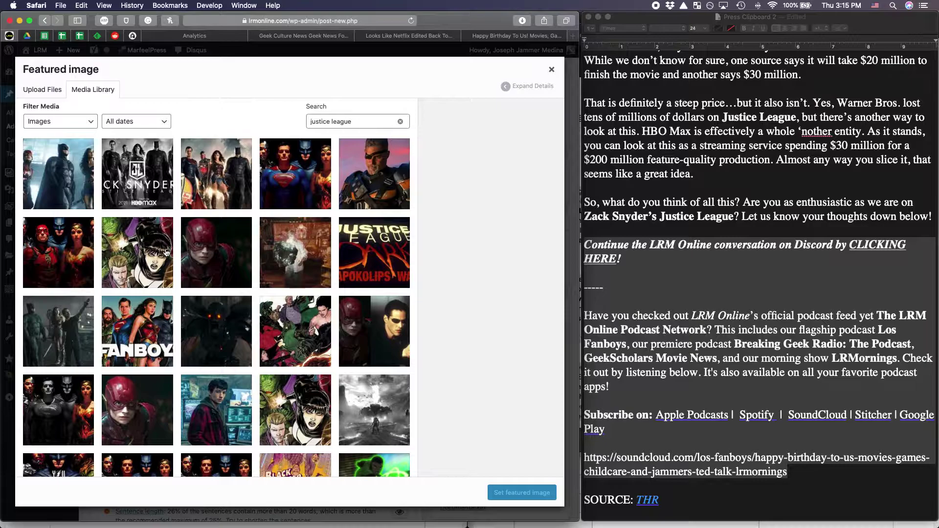
{"action": "scroll", "coordinate": [217, 268], "scroll_direction": "down", "scroll_amount": 1}
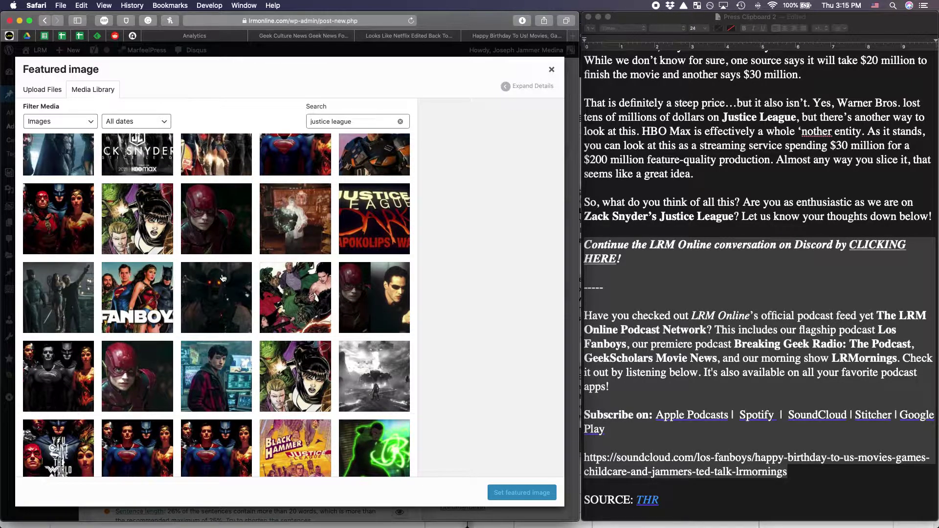
{"action": "scroll", "coordinate": [223, 278], "scroll_direction": "down", "scroll_amount": 5}
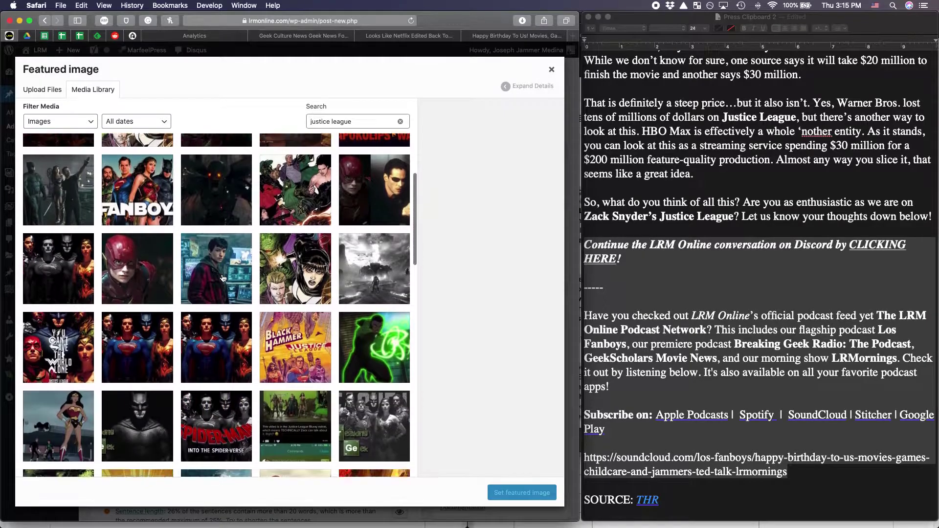
{"action": "left_click", "coordinate": [220, 238]}
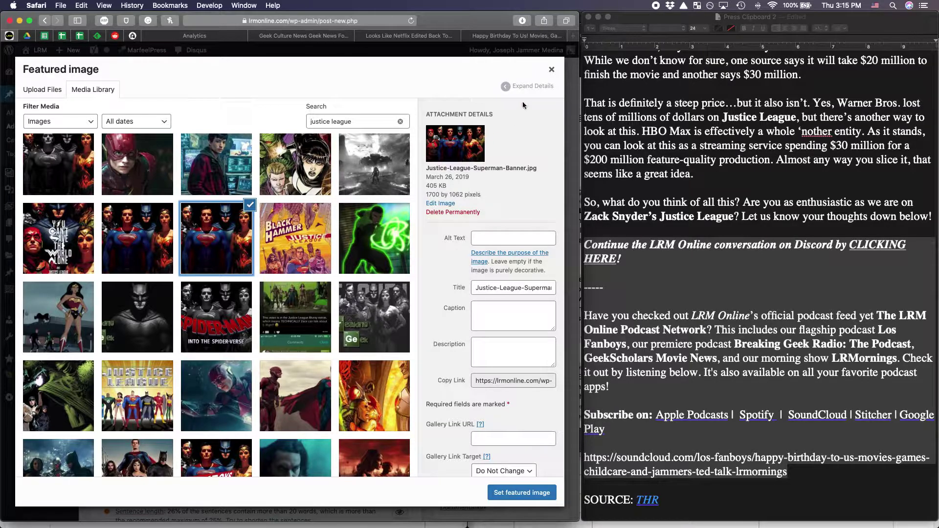
{"action": "left_click", "coordinate": [551, 69]}
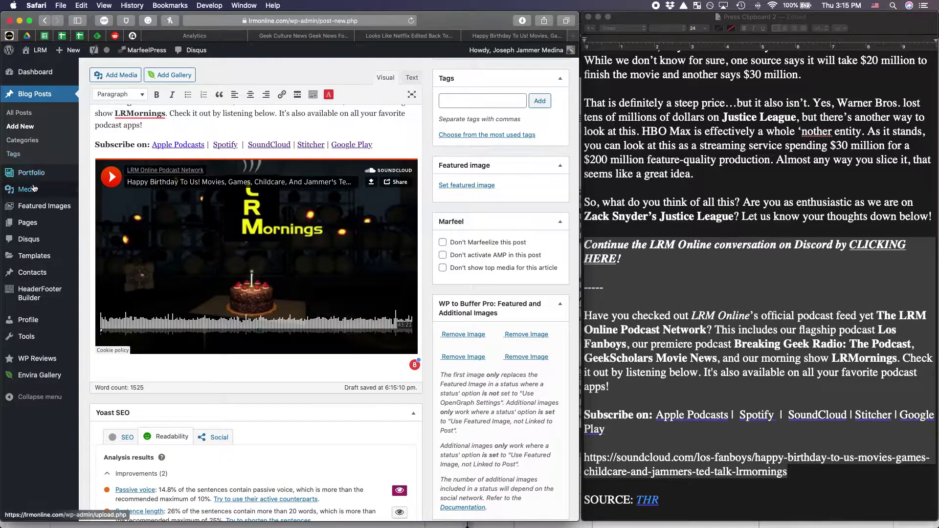
Step: Open the site's Media Library in a separate browser tab and search it for "justice league"
{"action": "mouse_move", "coordinate": [34, 192]}
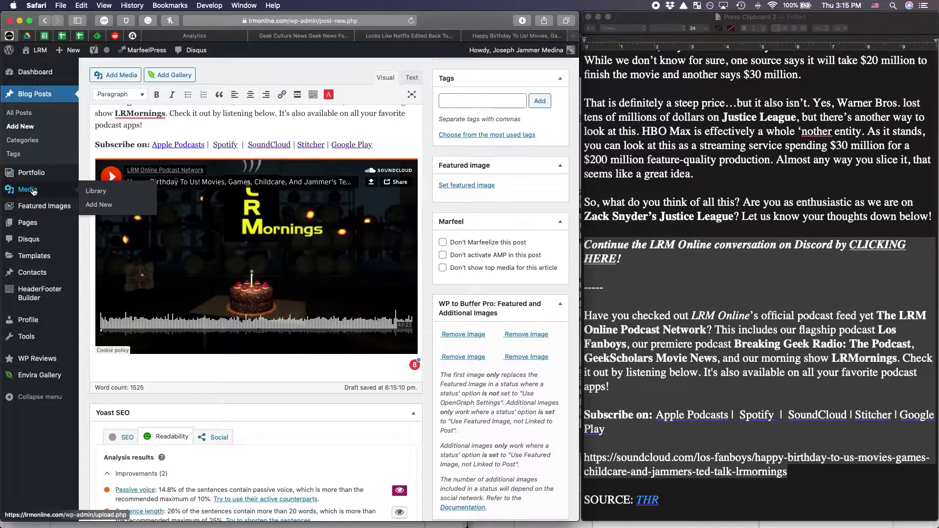
{"action": "right_click", "coordinate": [34, 191]}
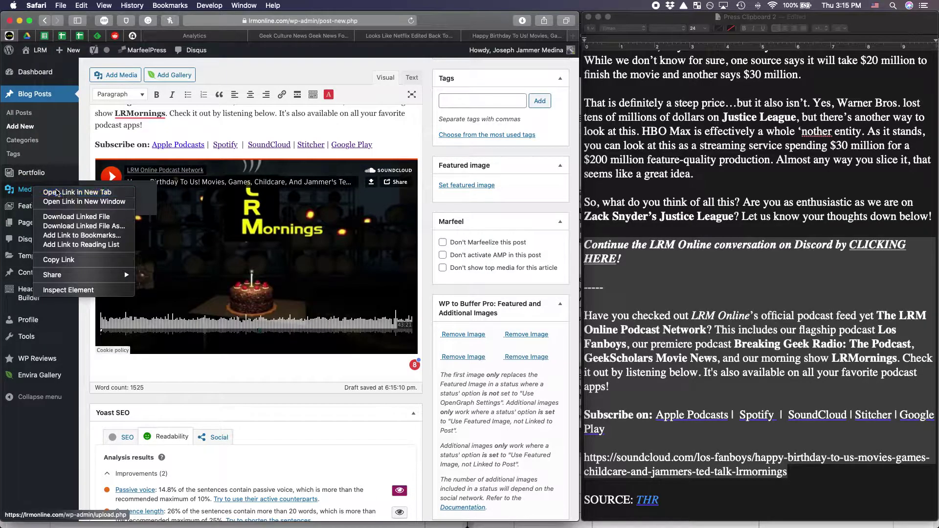
{"action": "left_click", "coordinate": [56, 194]}
{"action": "left_click", "coordinate": [180, 36]}
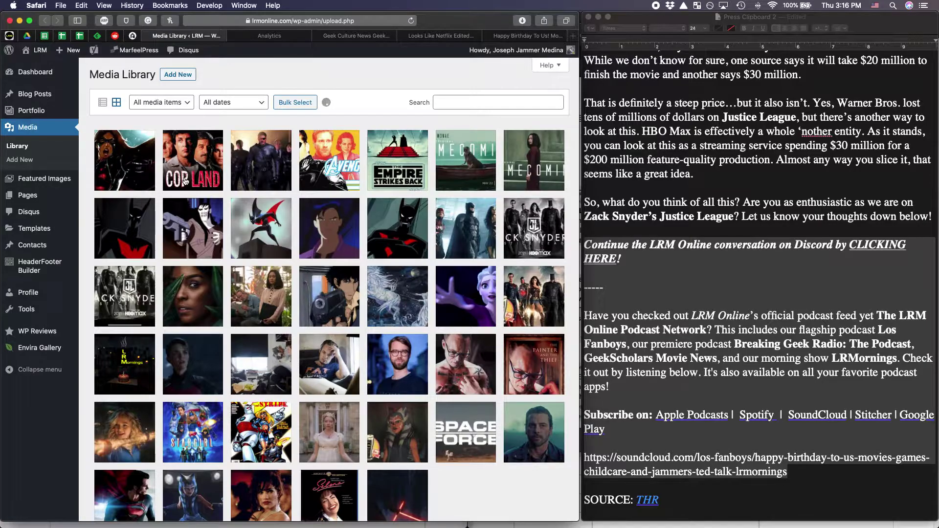
{"action": "left_click", "coordinate": [477, 101]}
{"action": "type", "text": "justice league"}
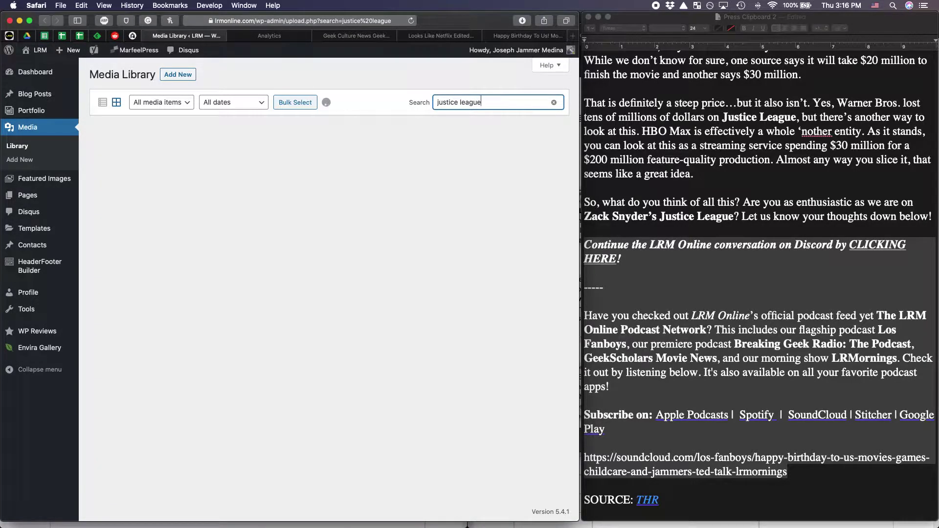
{"action": "scroll", "coordinate": [396, 275], "scroll_direction": "down", "scroll_amount": 5}
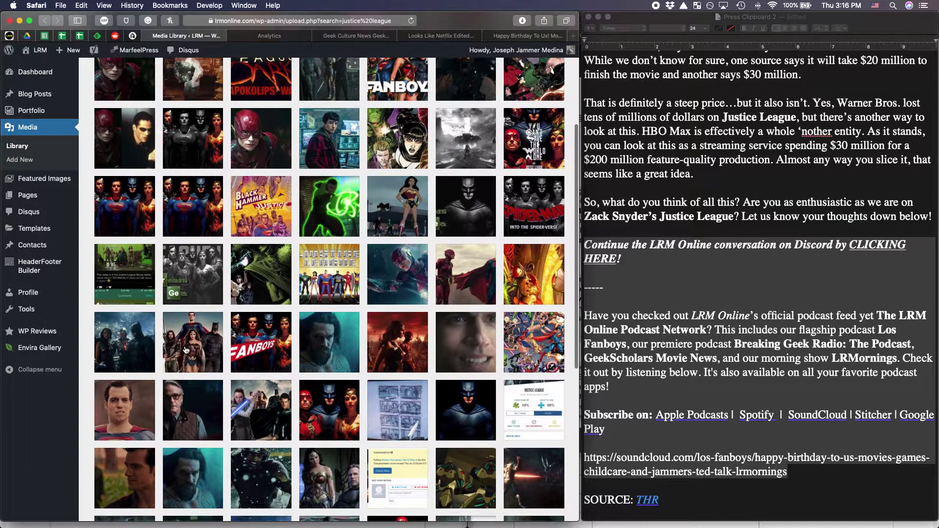
Step: Save the team image Justice-League-Movie-Box-Office-Total-Disappointment.jpg from its attachment details to the Downloads folder
{"action": "left_click", "coordinate": [186, 350]}
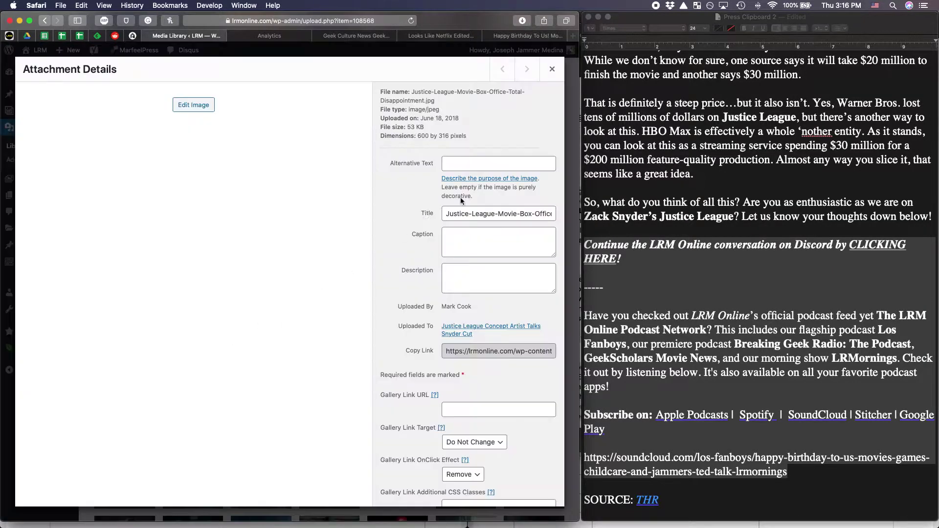
{"action": "right_click", "coordinate": [224, 170]}
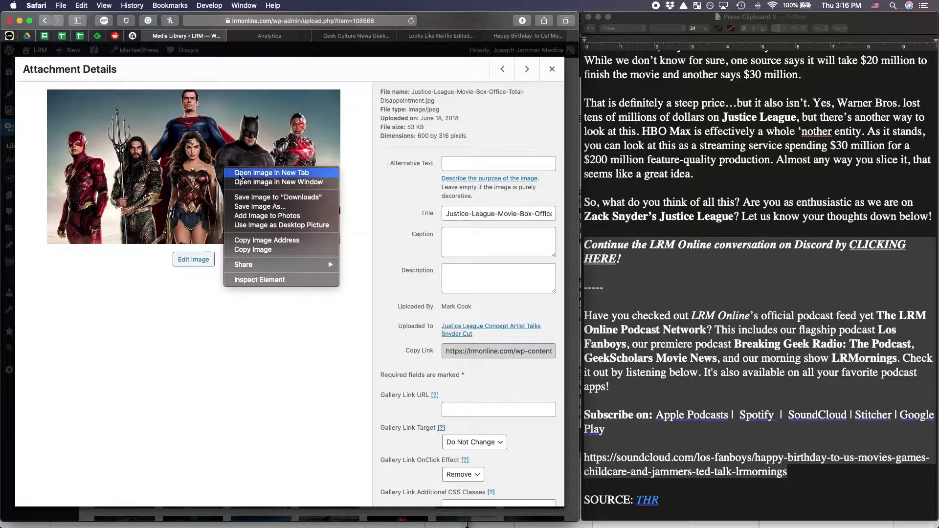
{"action": "left_click", "coordinate": [278, 197]}
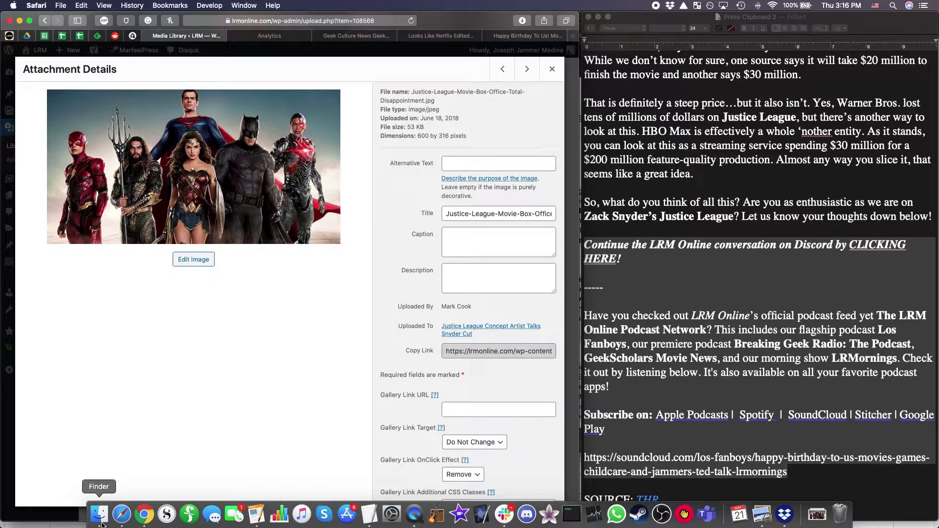
Step: Open the saved Justice-League-Movie-Box-Office-Total-Disappointment.jpg from the Downloads folder in Preview for editing
{"action": "left_click", "coordinate": [96, 513]}
{"action": "double_click", "coordinate": [637, 315]}
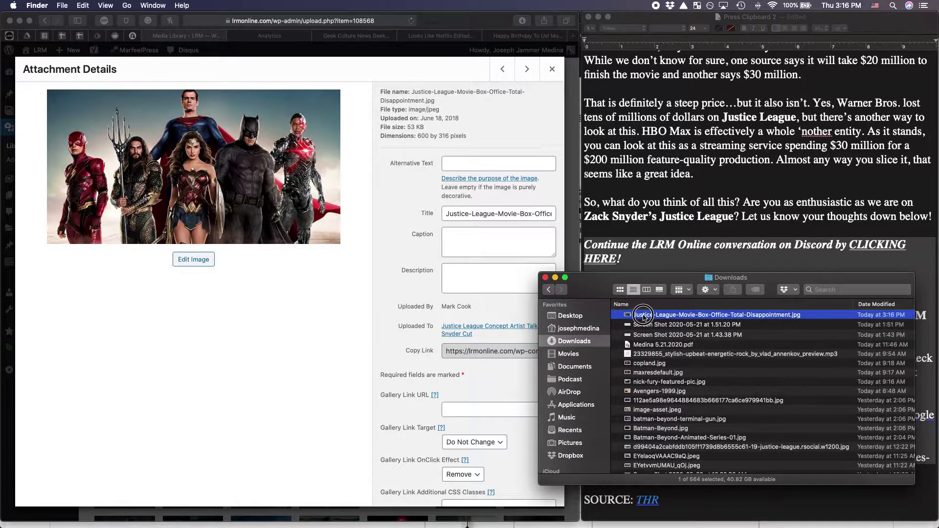
{"action": "left_click_drag", "start_coordinate": [216, 119], "coordinate": [223, 35]}
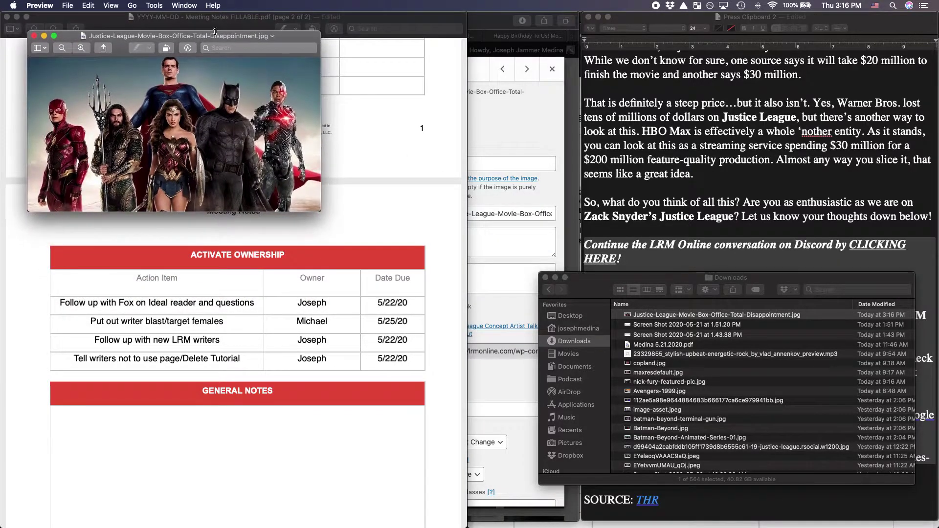
{"action": "left_click", "coordinate": [154, 6]}
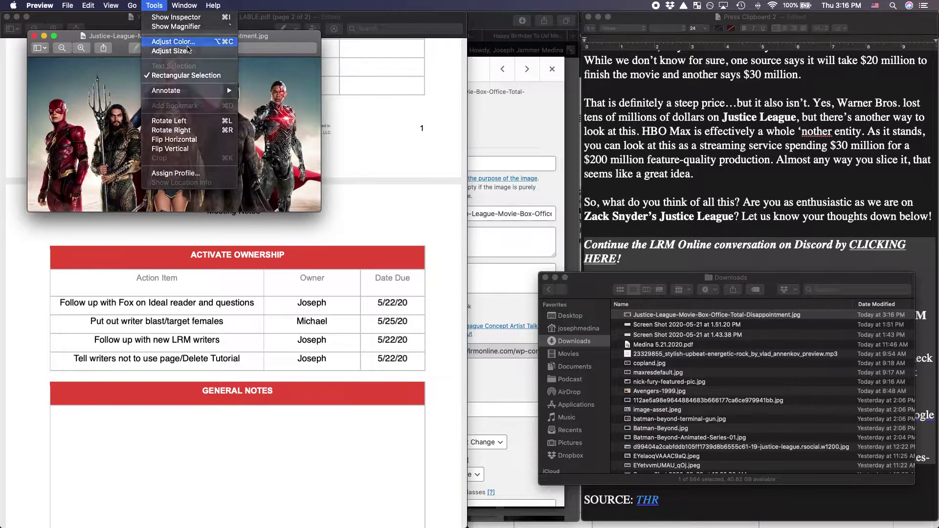
{"action": "key", "text": "Escape"}
{"action": "left_click", "coordinate": [156, 165]}
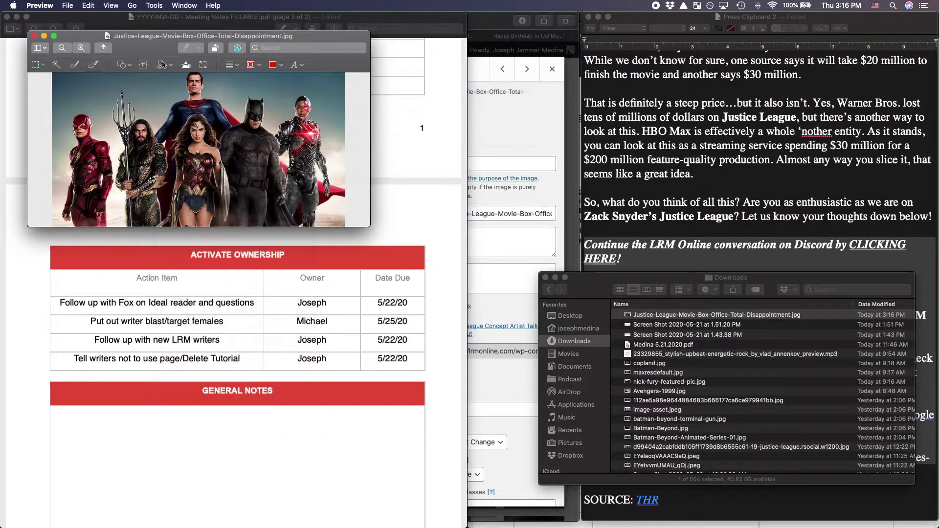
Step: Adjust the Justice League image's pixels/inch resolution with proportional scaling and resampling on, and close the image
{"action": "left_click", "coordinate": [156, 6]}
{"action": "left_click", "coordinate": [172, 51]}
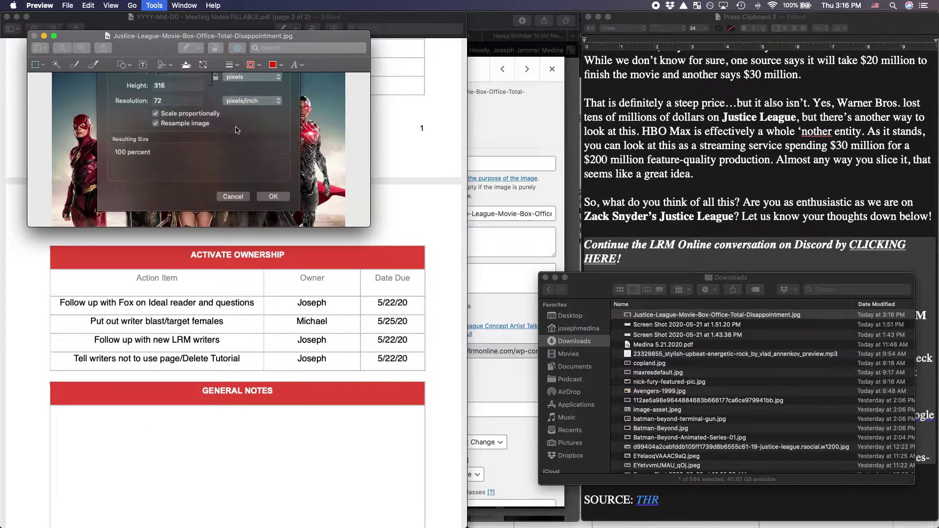
{"action": "key", "text": "Tab"}
{"action": "key", "text": "Tab"}
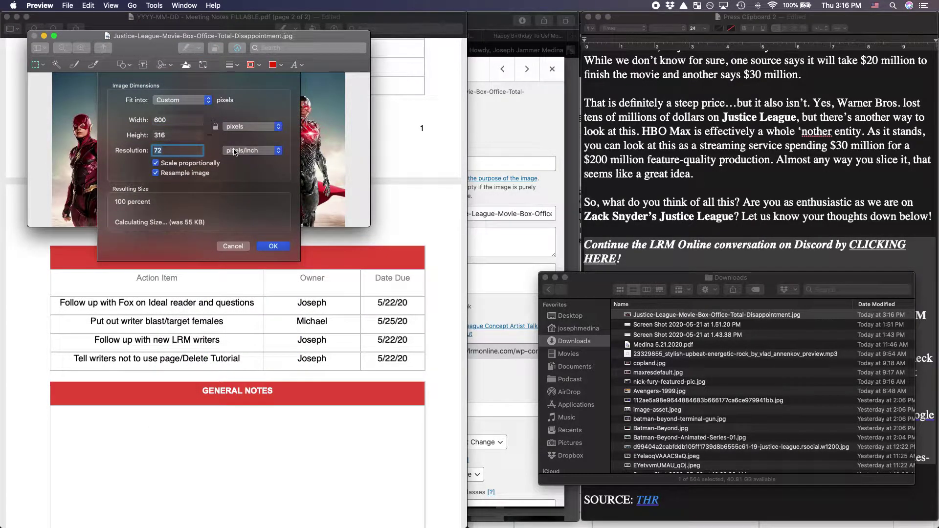
{"action": "key", "text": "Return"}
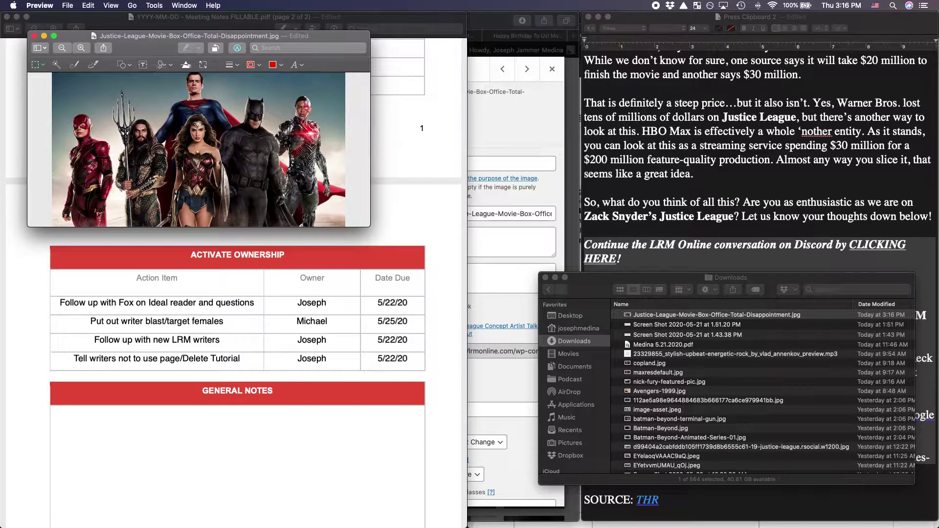
{"action": "left_click", "coordinate": [34, 36]}
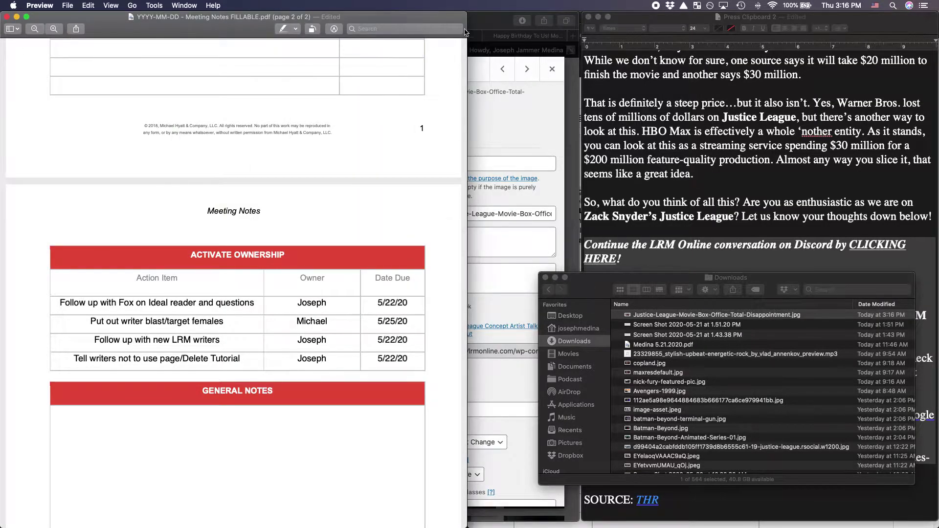
Step: Return to the WordPress post in Safari and upload the edited Justice-League-Movie-Box-Office-Total-Disappointment.jpg through the featured image picker
{"action": "key", "text": "super+Tab"}
{"action": "left_click", "coordinate": [552, 69]}
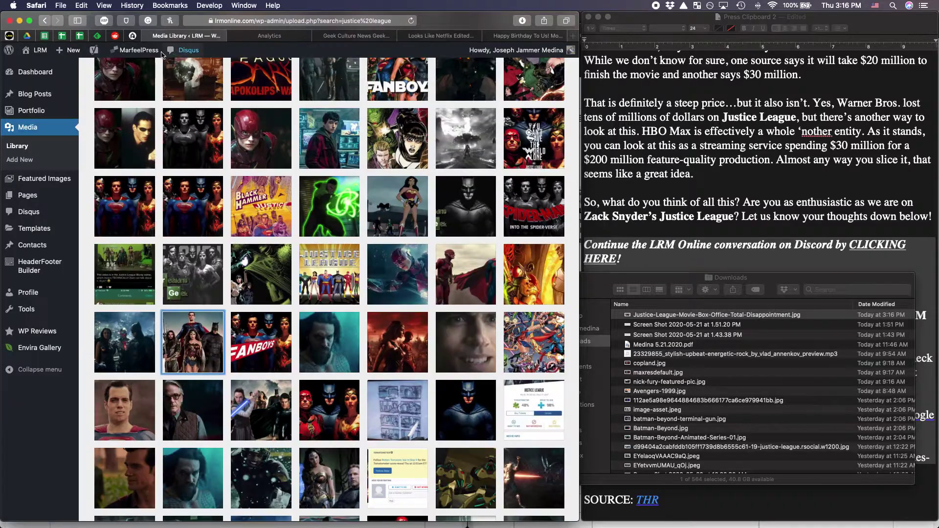
{"action": "left_click", "coordinate": [10, 36]}
{"action": "left_click", "coordinate": [469, 185]}
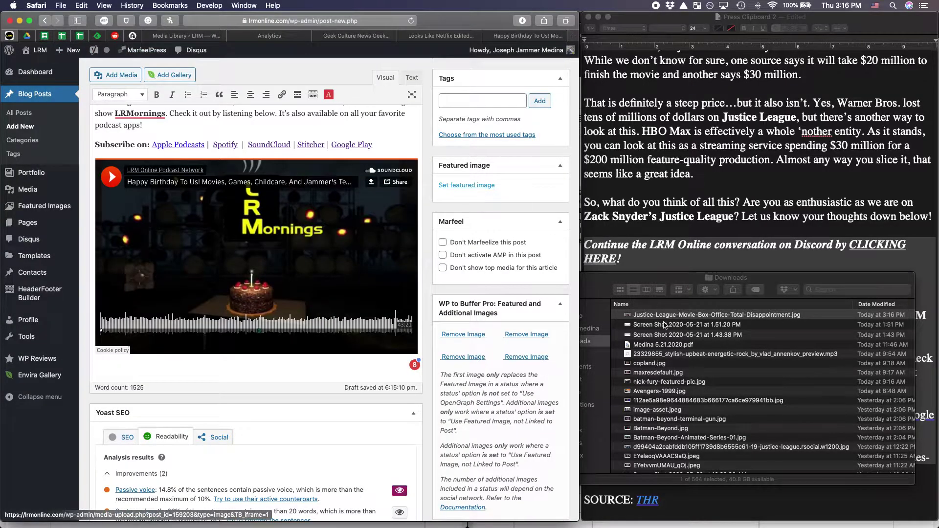
{"action": "left_click", "coordinate": [689, 317]}
{"action": "left_click_drag", "start_coordinate": [694, 316], "coordinate": [269, 233]}
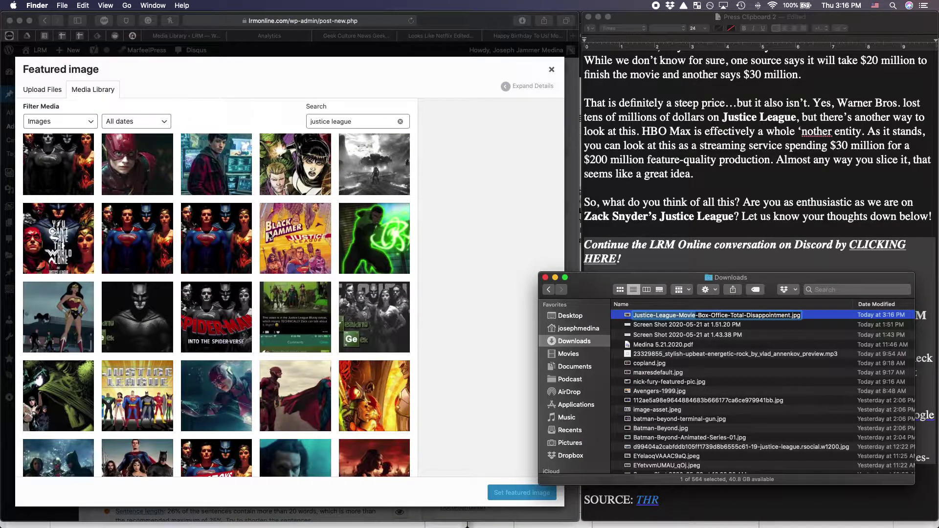
{"action": "left_click_drag", "start_coordinate": [636, 315], "coordinate": [293, 196]}
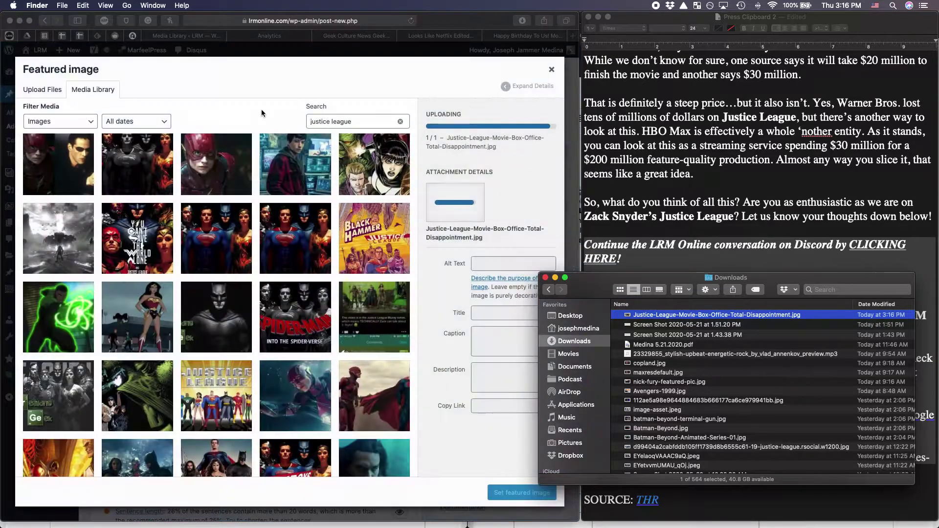
{"action": "left_click", "coordinate": [270, 98]}
Step: Clear the media search and append "300 ppi" to the title of the uploaded Justice League image
{"action": "left_click", "coordinate": [401, 122]}
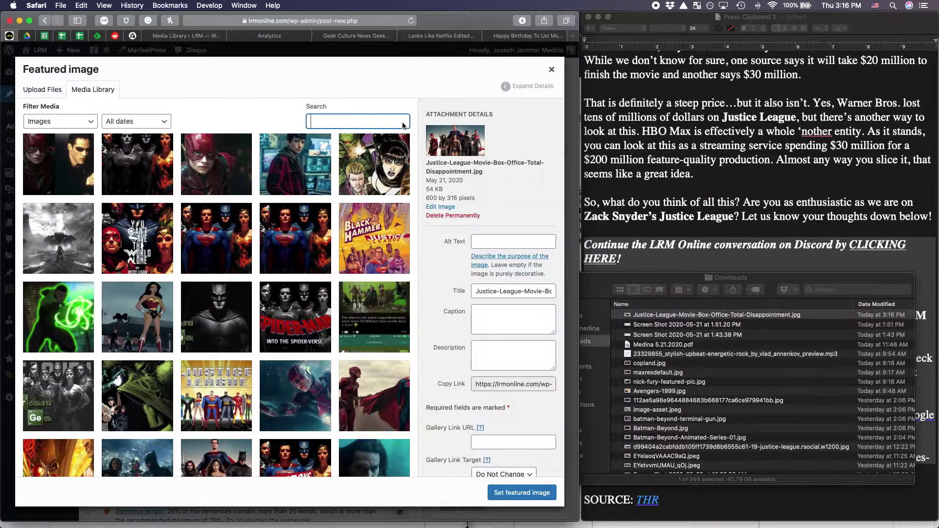
{"action": "left_click_drag", "start_coordinate": [482, 291], "coordinate": [552, 292]}
{"action": "left_click", "coordinate": [552, 292]}
{"action": "type", "text": "300"}
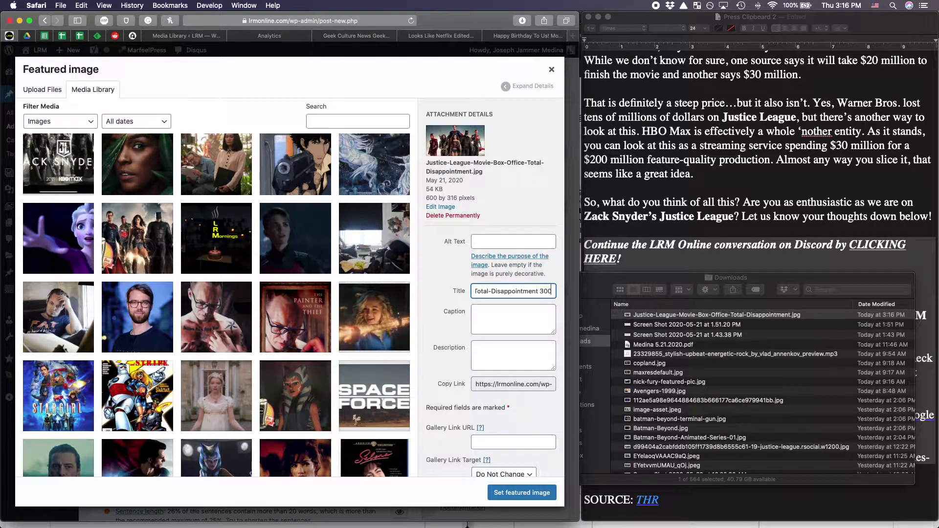
{"action": "type", "text": " pp"}
{"action": "left_click", "coordinate": [540, 311]}
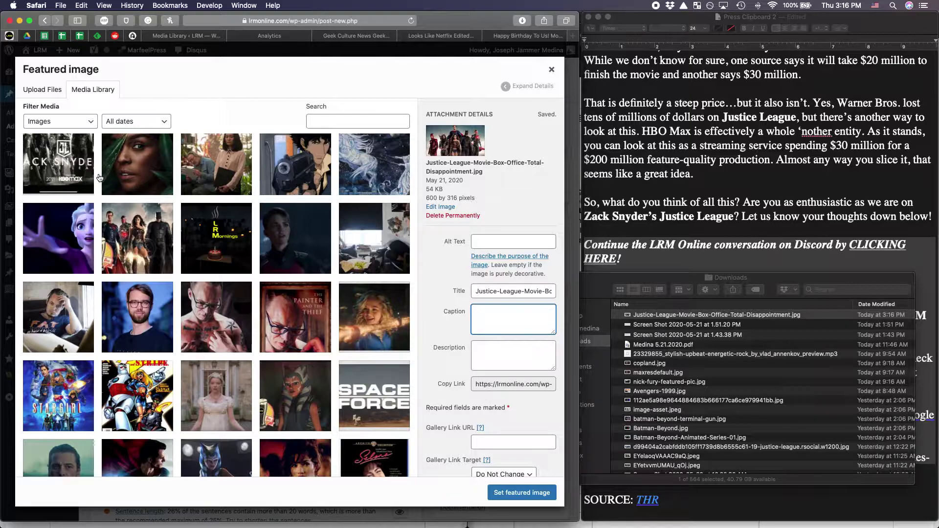
Step: Check the title of EYetvvmUMAU_qOj.jpeg and append "300 ppi" to the Zack Snyder HBO Max title of EYelaoqVAAAC9aQ.jpeg
{"action": "left_click", "coordinate": [84, 175]}
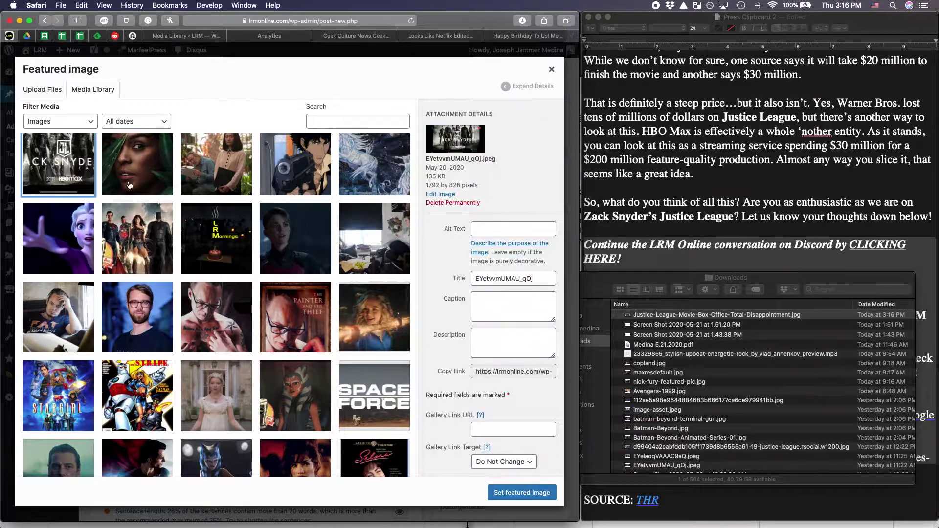
{"action": "double_click", "coordinate": [498, 280]}
{"action": "scroll", "coordinate": [199, 171], "scroll_direction": "up", "scroll_amount": 4}
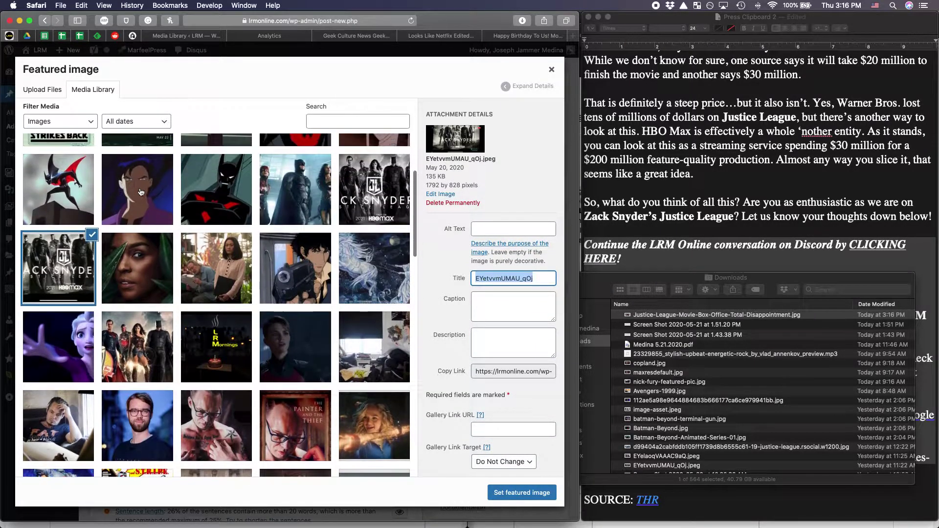
{"action": "left_click", "coordinate": [364, 220]}
{"action": "left_click", "coordinate": [511, 284]}
{"action": "type", "text": "HBO Max"}
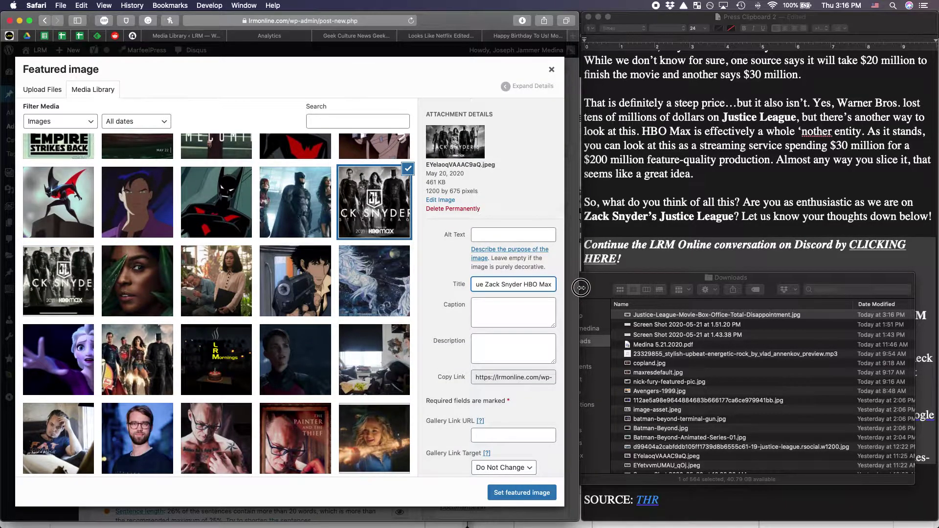
{"action": "type", "text": " 300 pp"}
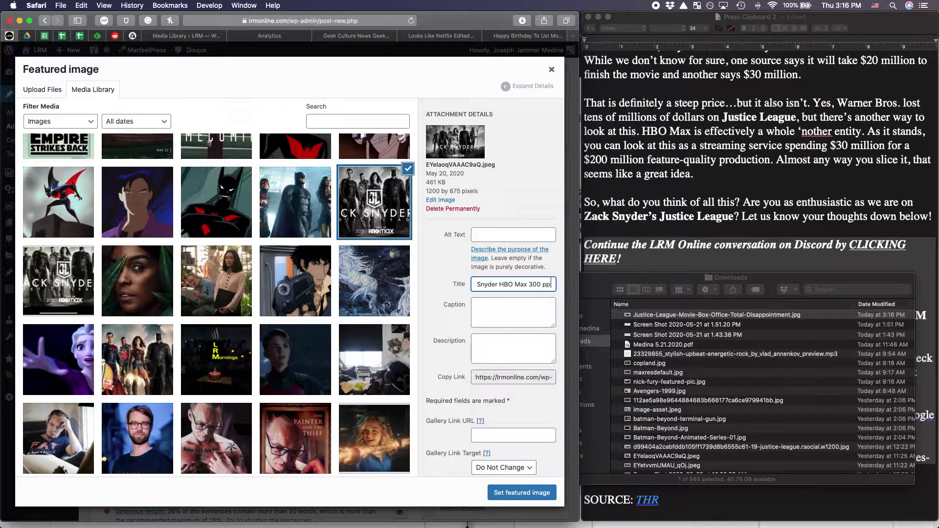
Step: Check the Batman group image's title, then set the uploaded Justice-League-Movie-Box-Office-Total-Disappointment.jpg as the post's featured image
{"action": "left_click", "coordinate": [315, 206]}
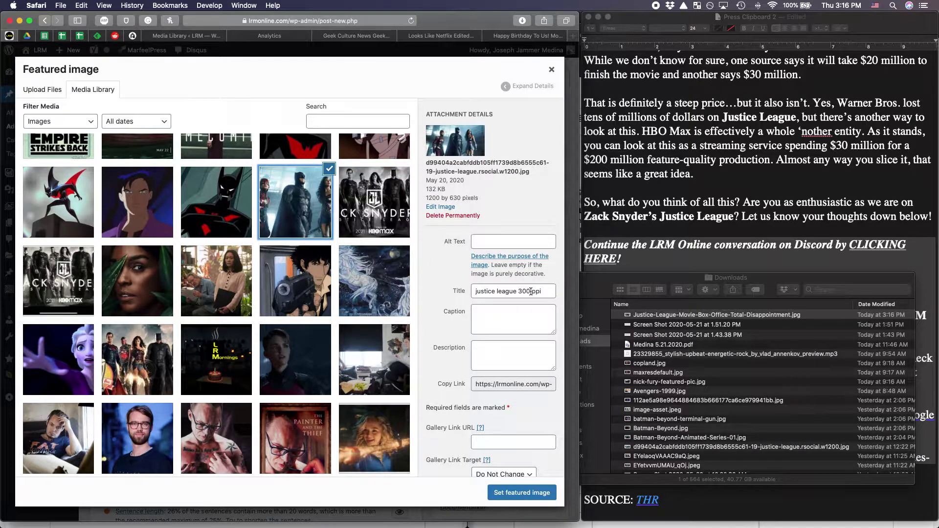
{"action": "left_click_drag", "start_coordinate": [542, 291], "coordinate": [522, 291]}
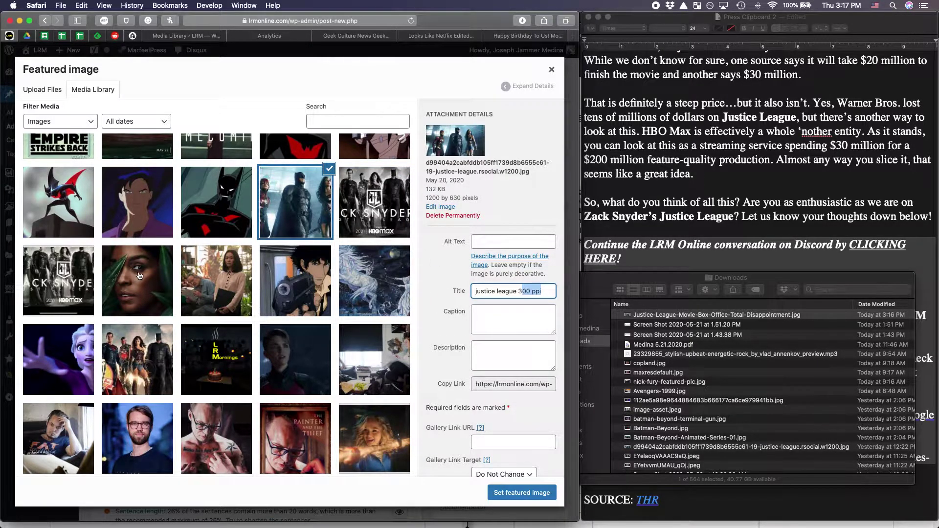
{"action": "scroll", "coordinate": [139, 277], "scroll_direction": "up", "scroll_amount": 3}
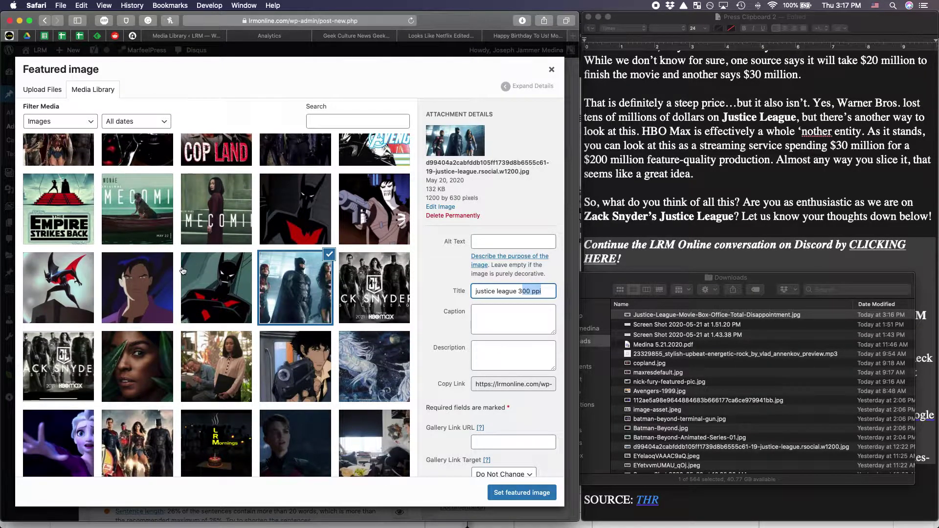
{"action": "scroll", "coordinate": [183, 271], "scroll_direction": "up", "scroll_amount": 2}
{"action": "left_click", "coordinate": [41, 182]}
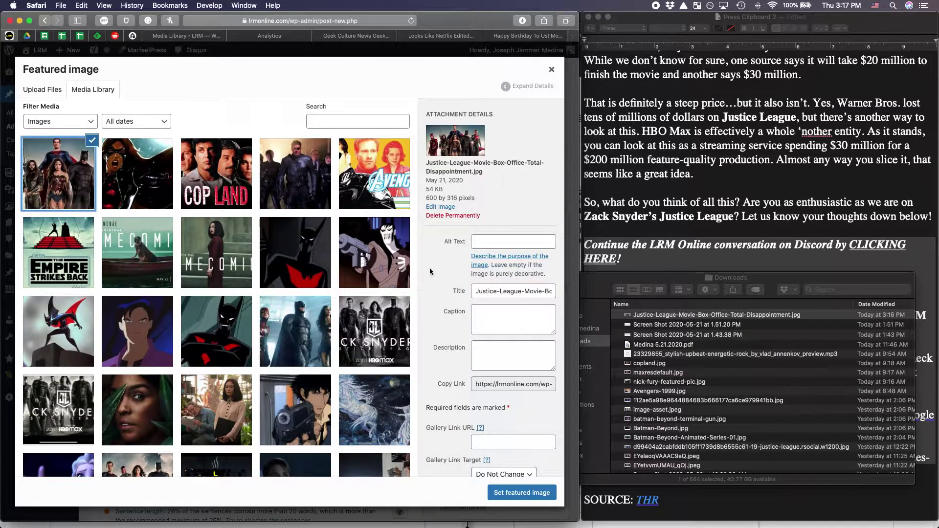
{"action": "triple_click", "coordinate": [530, 292]}
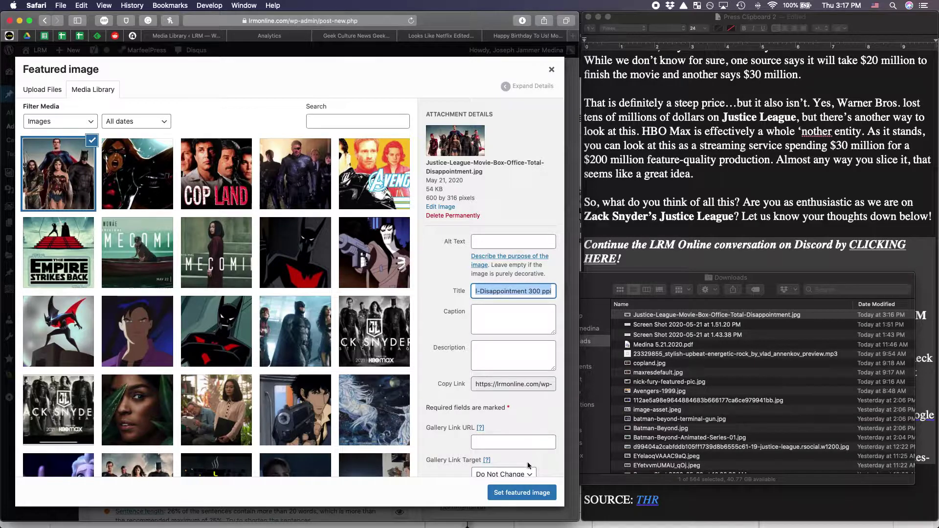
{"action": "left_click", "coordinate": [532, 493]}
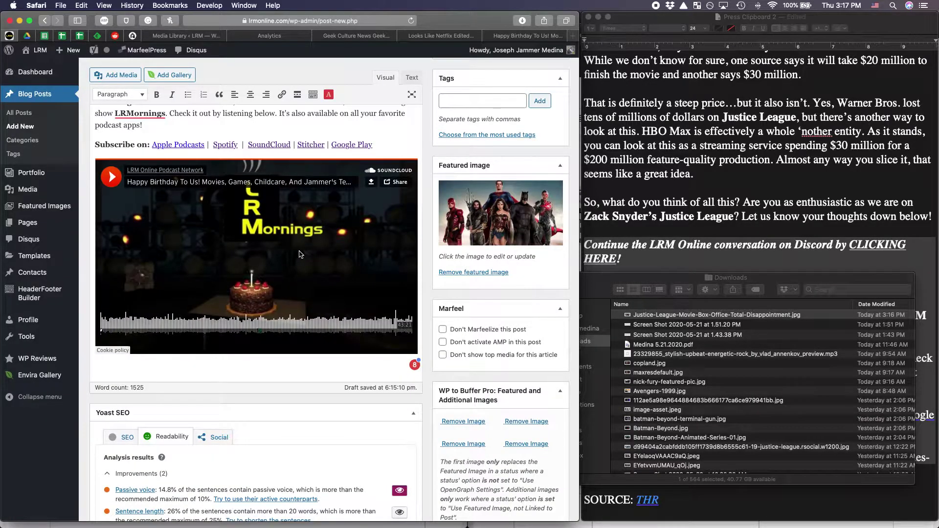
{"action": "scroll", "coordinate": [300, 254], "scroll_direction": "up", "scroll_amount": 15}
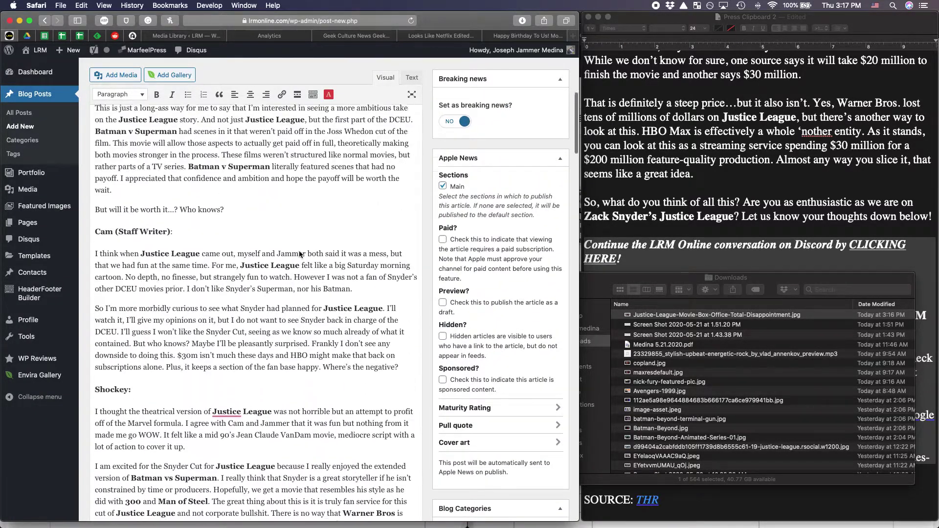
{"action": "scroll", "coordinate": [300, 254], "scroll_direction": "up", "scroll_amount": 5}
{"action": "scroll", "coordinate": [300, 254], "scroll_direction": "down", "scroll_amount": 20}
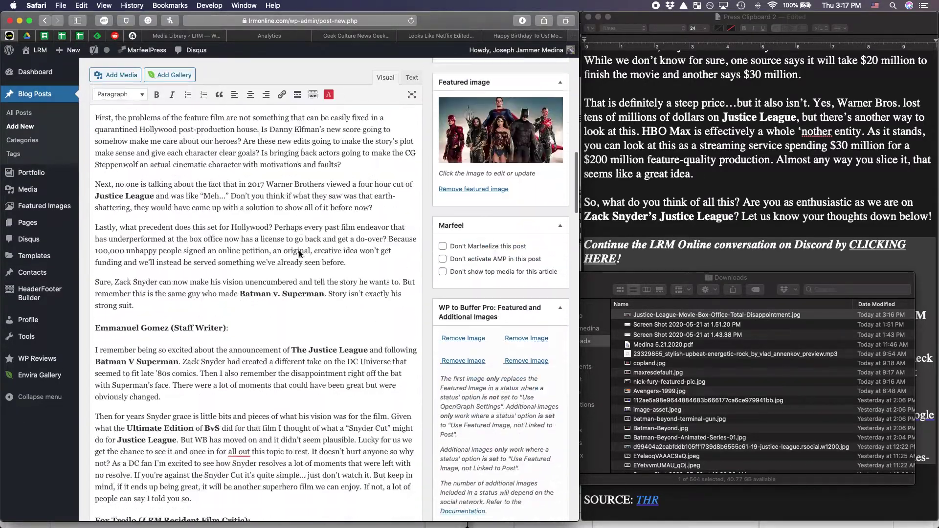
Step: Switch the Yoast section from readability to its SEO settings and open the focus keyphrase for editing
{"action": "scroll", "coordinate": [300, 254], "scroll_direction": "down", "scroll_amount": 10}
{"action": "scroll", "coordinate": [301, 253], "scroll_direction": "down", "scroll_amount": 5}
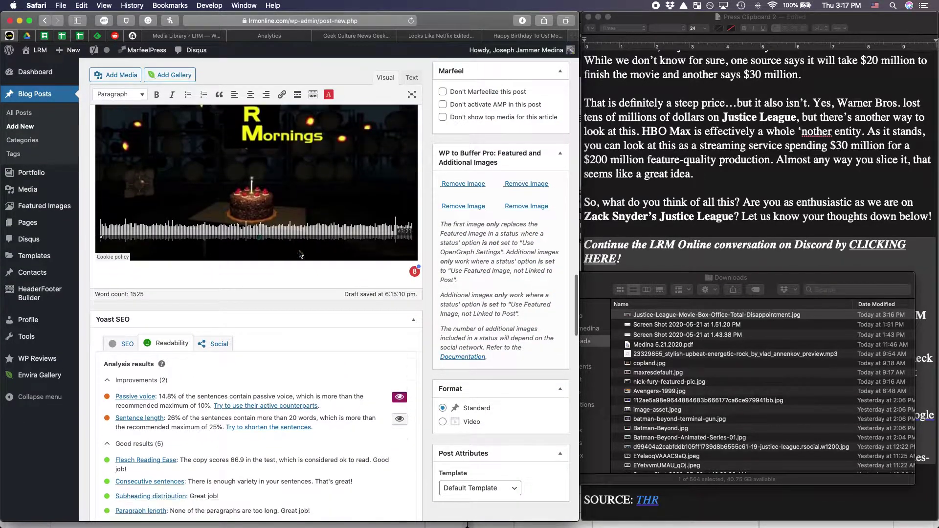
{"action": "left_click", "coordinate": [123, 239]}
{"action": "left_click", "coordinate": [170, 280]}
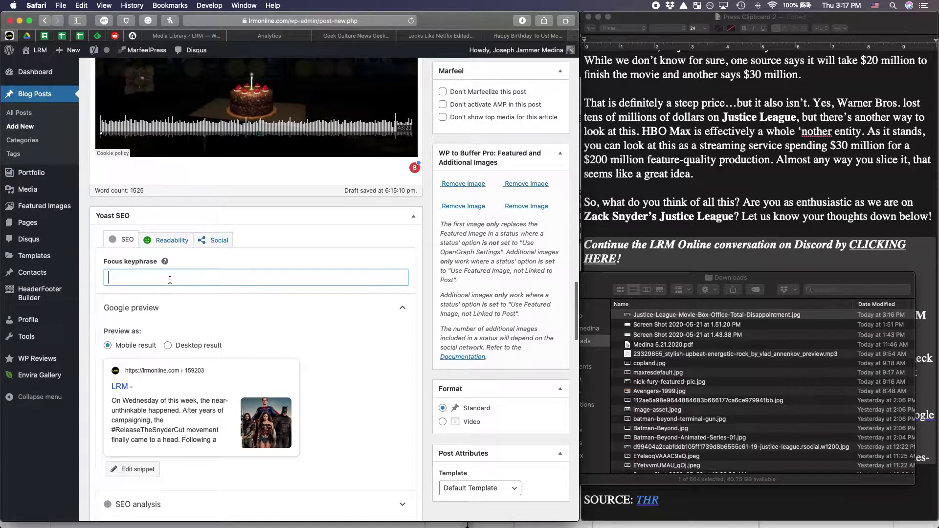
Step: Copy the Google Docs title "Zack Snyder's Justice League -- Exciting Or Exhausting? | LRM Roundtable" from Chrome into the post title in Safari
{"action": "scroll", "coordinate": [169, 280], "scroll_direction": "up", "scroll_amount": 20}
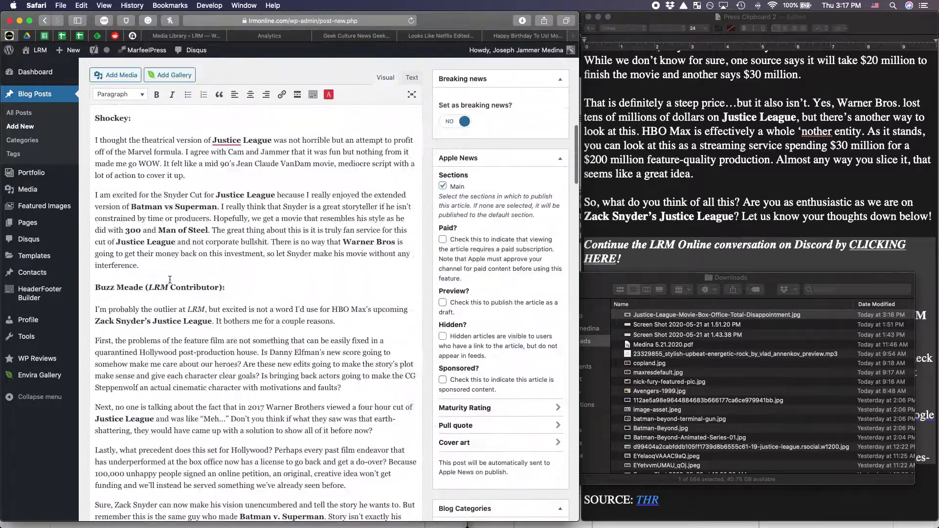
{"action": "left_click", "coordinate": [701, 185]}
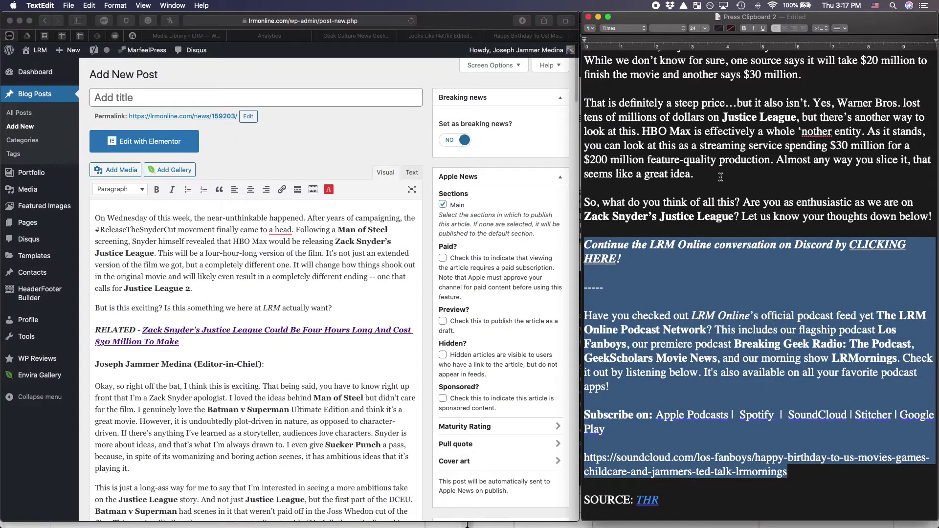
{"action": "key", "text": "ctrl+Up"}
{"action": "left_click", "coordinate": [684, 455]}
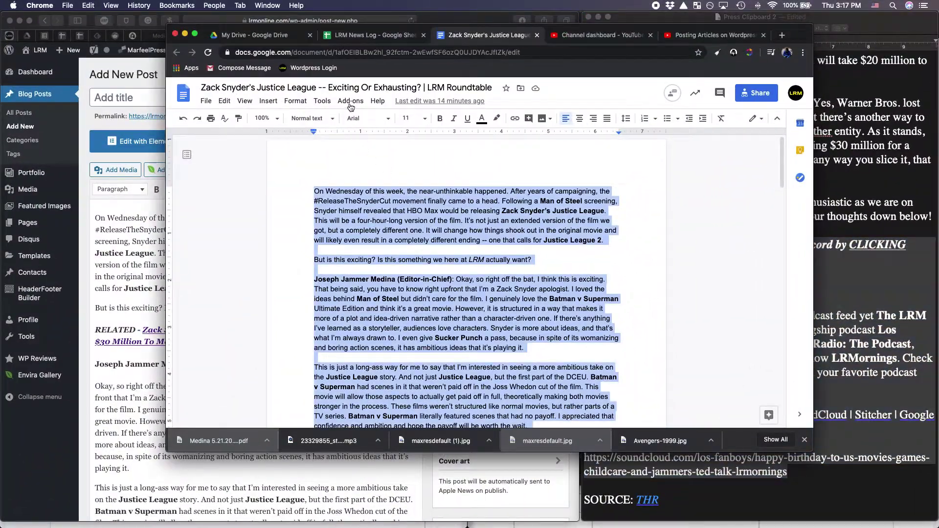
{"action": "left_click", "coordinate": [443, 88]}
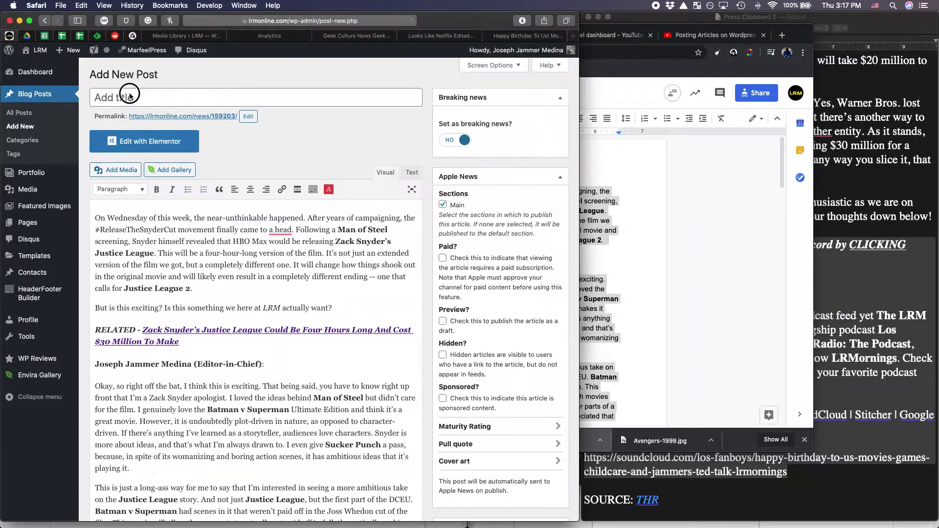
{"action": "left_click", "coordinate": [132, 96]}
{"action": "key", "text": "super+v"}
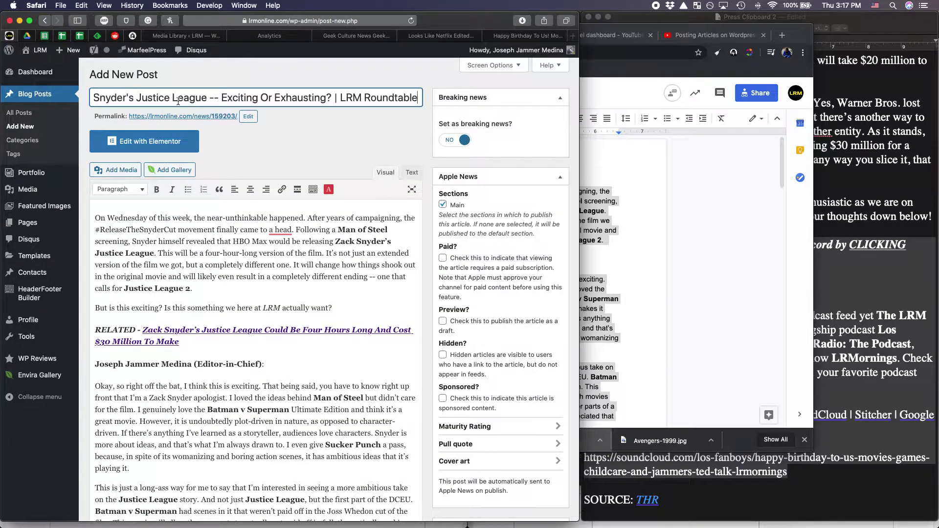
Step: Replace the numeric permalink slug with the title "Zack Snyder's Justice League -- Exciting Or Exhausting? | LRM Roundtable"
{"action": "left_click", "coordinate": [248, 118]}
{"action": "key", "text": "super+v"}
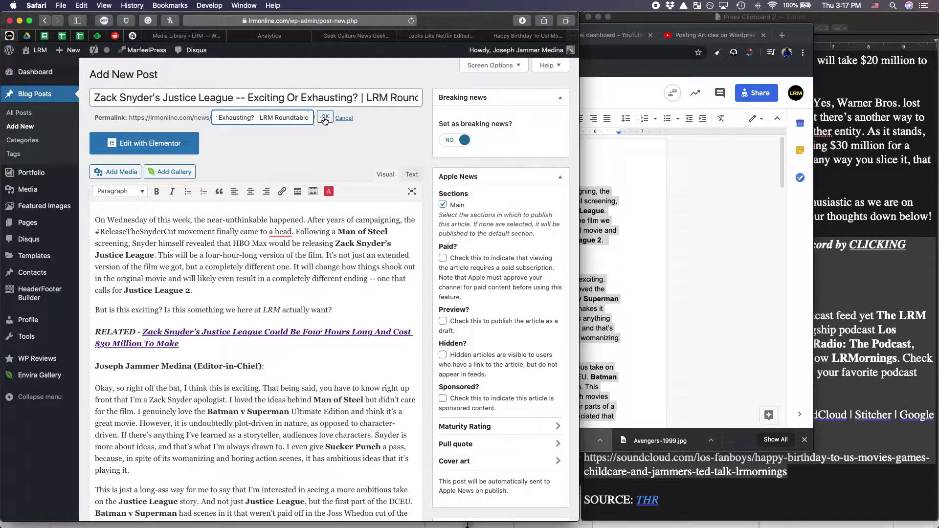
{"action": "key", "text": "Return"}
Step: Set the Yoast focus keyphrase to "Zack Snyder's Justice League"
{"action": "scroll", "coordinate": [260, 282], "scroll_direction": "down", "scroll_amount": 20}
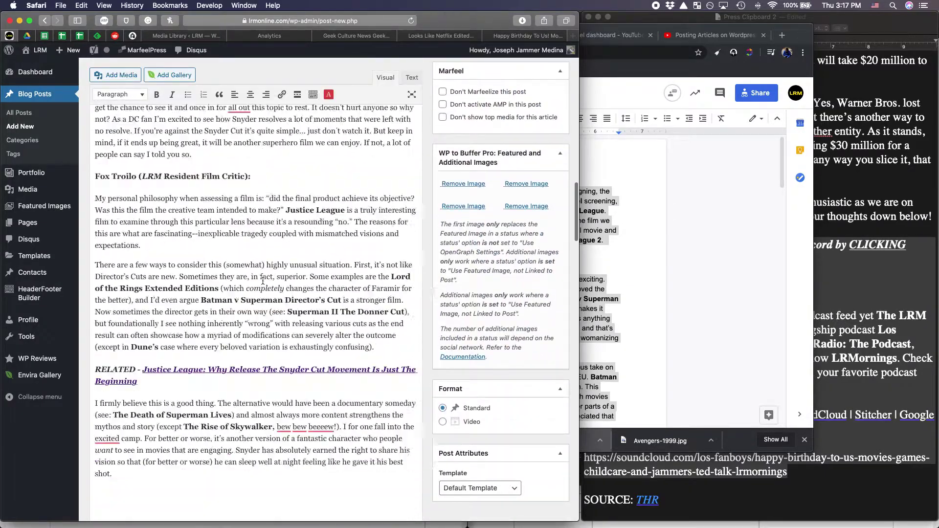
{"action": "scroll", "coordinate": [262, 281], "scroll_direction": "up", "scroll_amount": 10}
{"action": "left_click", "coordinate": [186, 334]}
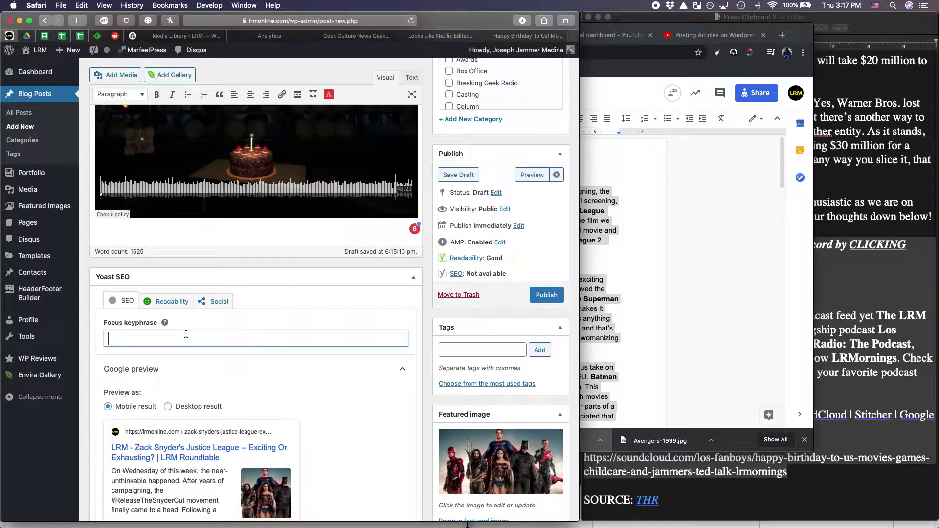
{"action": "type", "text": "Zack Snyder's Justice League"}
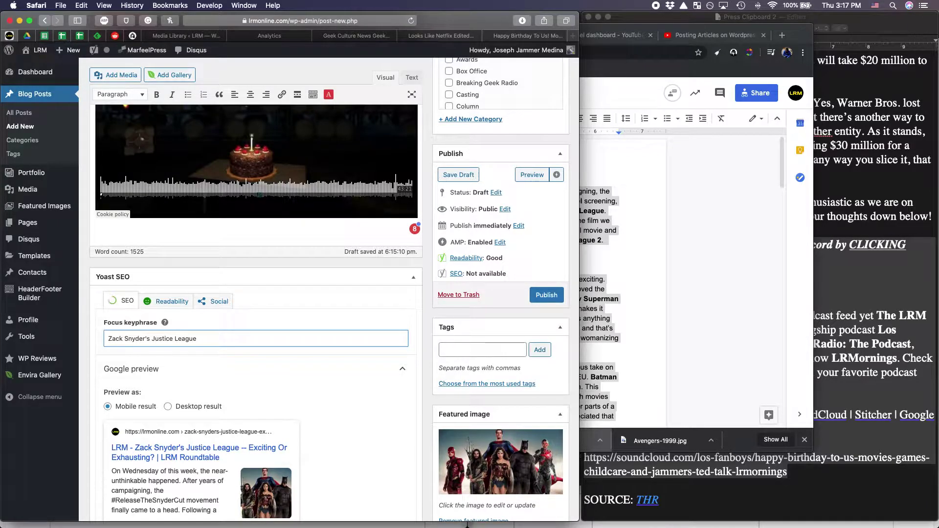
Step: Review the SEO analysis for the keyphrase and open the snippet editor to check the meta description
{"action": "scroll", "coordinate": [198, 335], "scroll_direction": "down", "scroll_amount": 5}
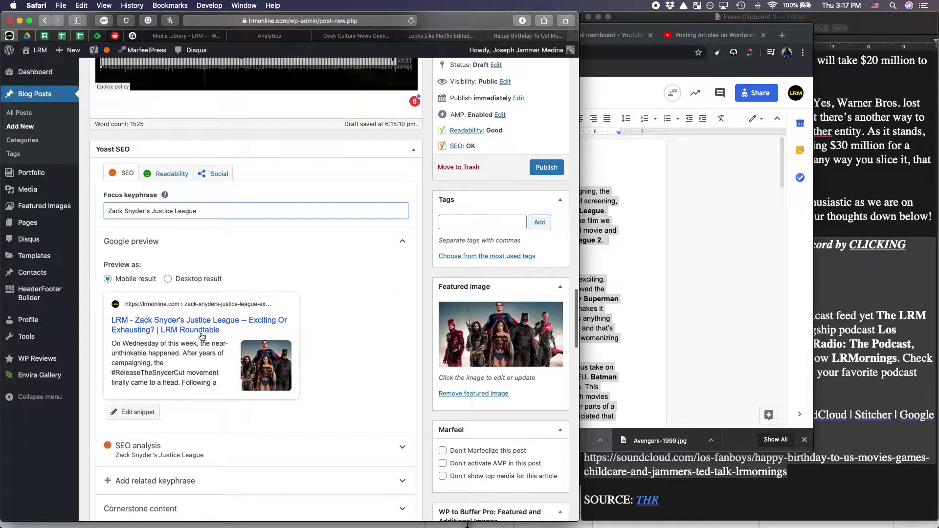
{"action": "scroll", "coordinate": [162, 274], "scroll_direction": "down", "scroll_amount": 7}
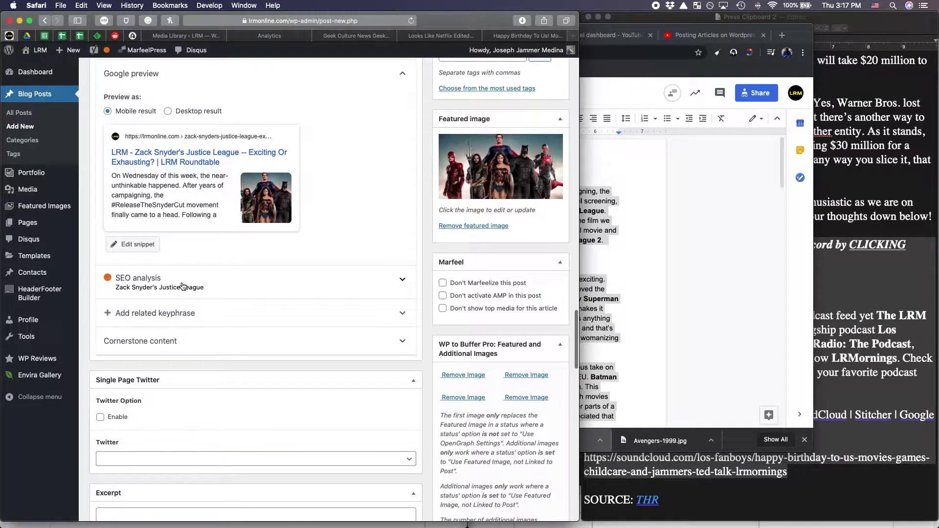
{"action": "left_click", "coordinate": [238, 279]}
{"action": "scroll", "coordinate": [235, 301], "scroll_direction": "down", "scroll_amount": 4}
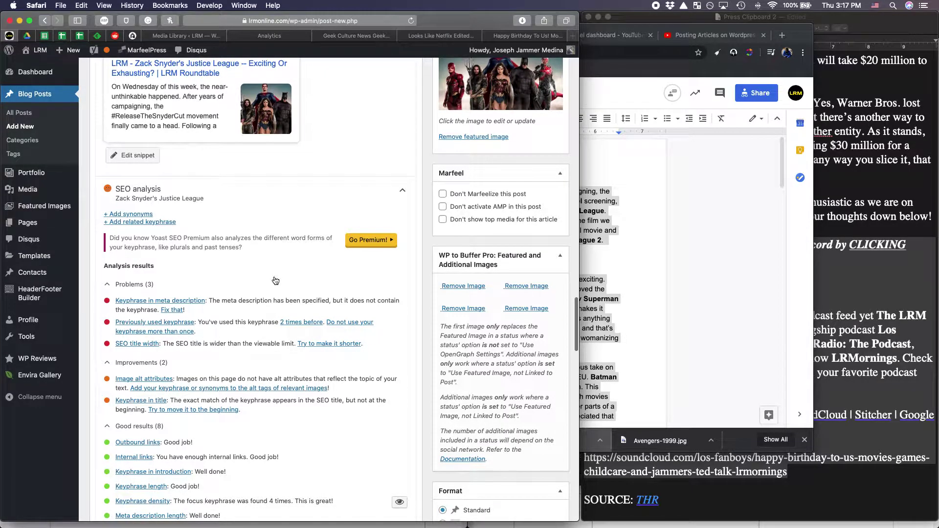
{"action": "scroll", "coordinate": [275, 280], "scroll_direction": "up", "scroll_amount": 5}
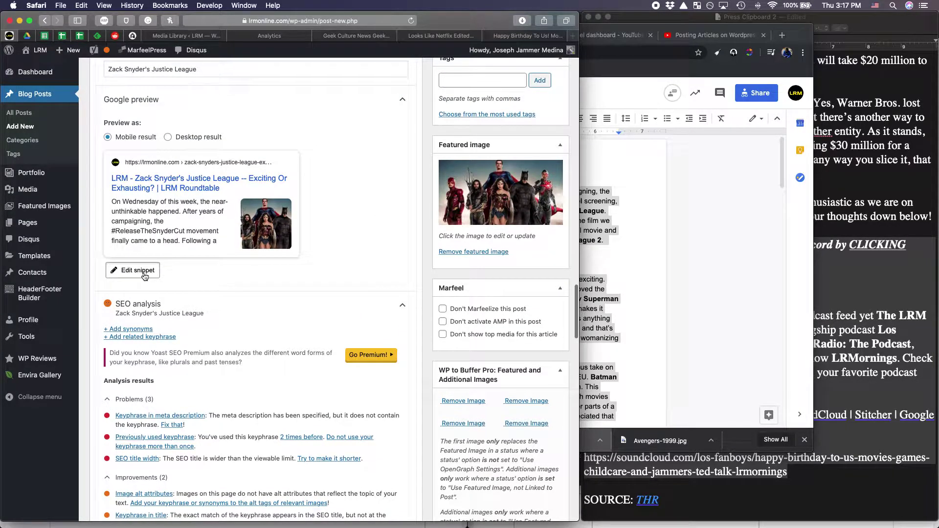
{"action": "left_click", "coordinate": [142, 271]}
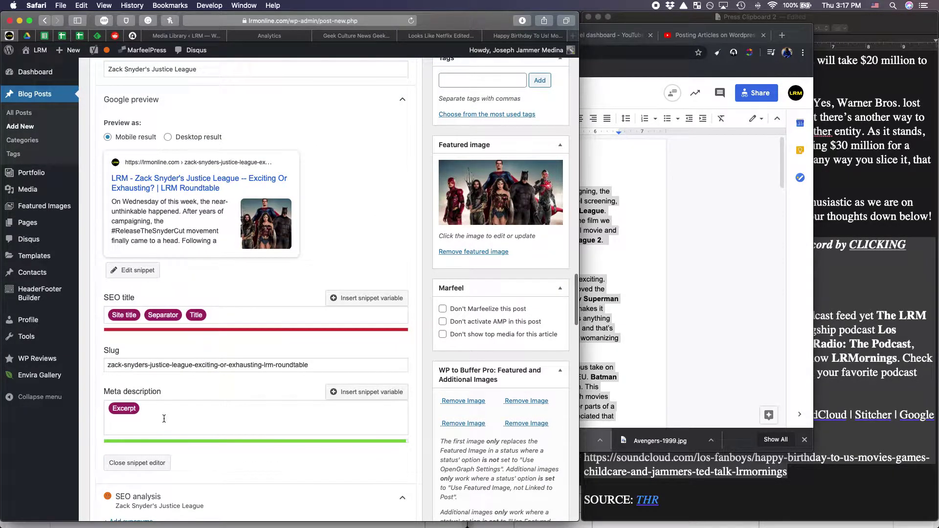
{"action": "scroll", "coordinate": [164, 419], "scroll_direction": "down", "scroll_amount": 1}
Step: Add a new line above the post's first paragraph, starting with "Zack Snyder's Justice League" in bold italics
{"action": "scroll", "coordinate": [238, 297], "scroll_direction": "up", "scroll_amount": 15}
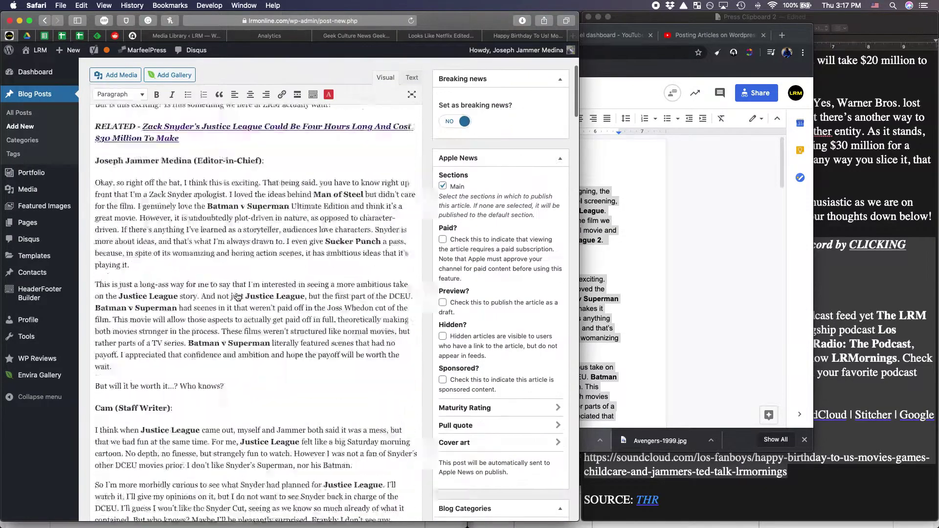
{"action": "left_click", "coordinate": [97, 219]}
{"action": "key", "text": "Return"}
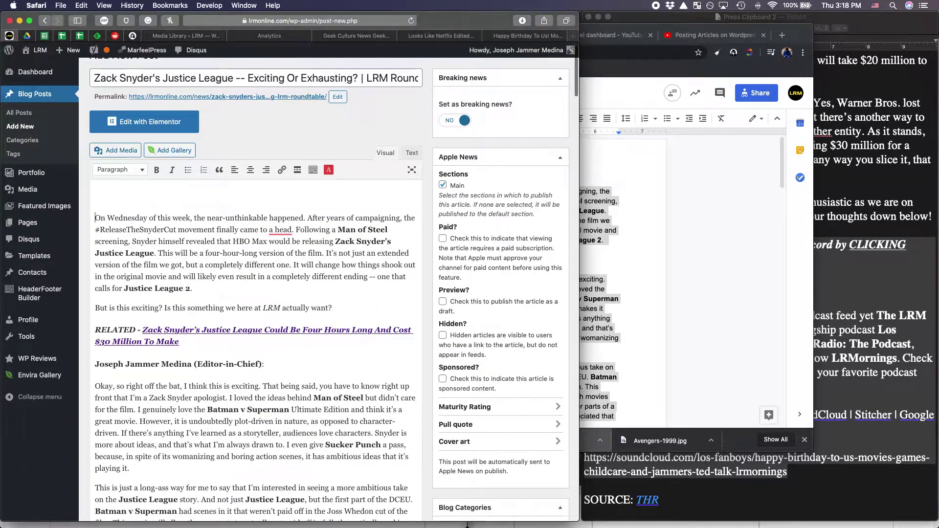
{"action": "key", "text": "super+i"}
{"action": "key", "text": "super+b"}
{"action": "type", "text": "Zack Snyd"}
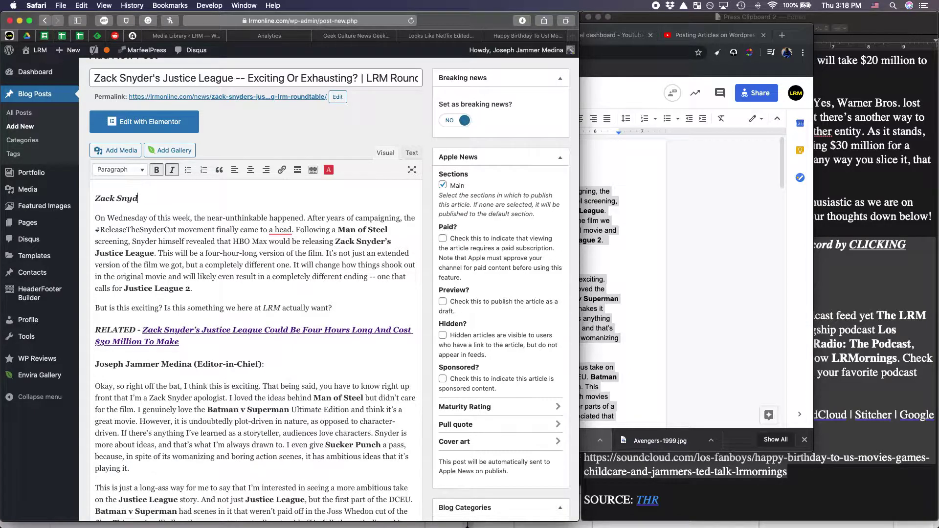
{"action": "type", "text": "er's Justice League"}
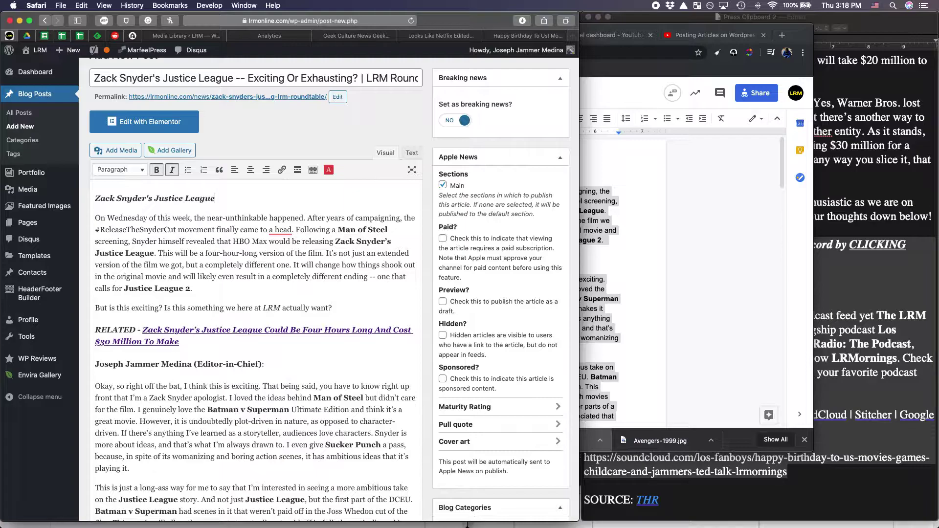
Step: Continue the intro line in non-bold italics with "is officially hitting HBO Max. Are we excited or exhausted by this news? Read on and find out!"
{"action": "key", "text": "super+b"}
{"action": "type", "text": "gue is i"}
{"action": "type", "text": "cial"}
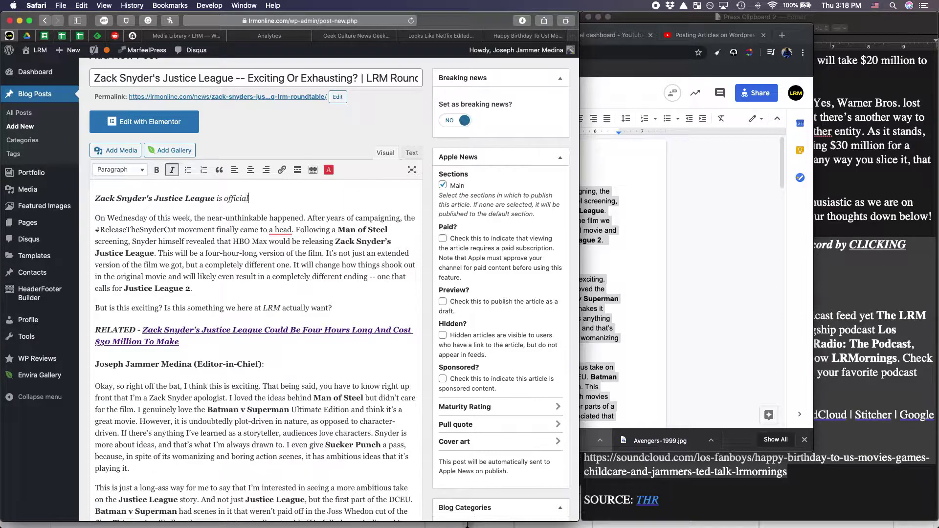
{"action": "type", "text": "ly hitting HBO M"}
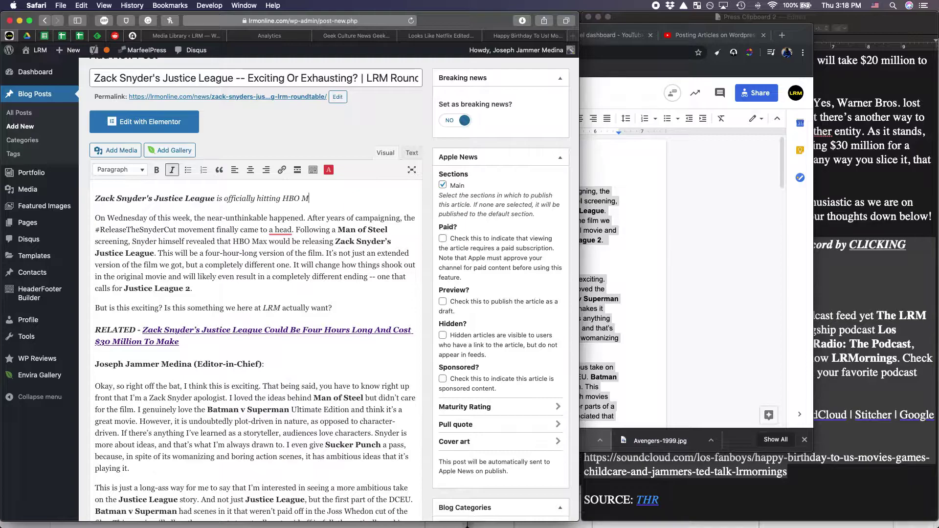
{"action": "type", "text": "ax. Are we excited"}
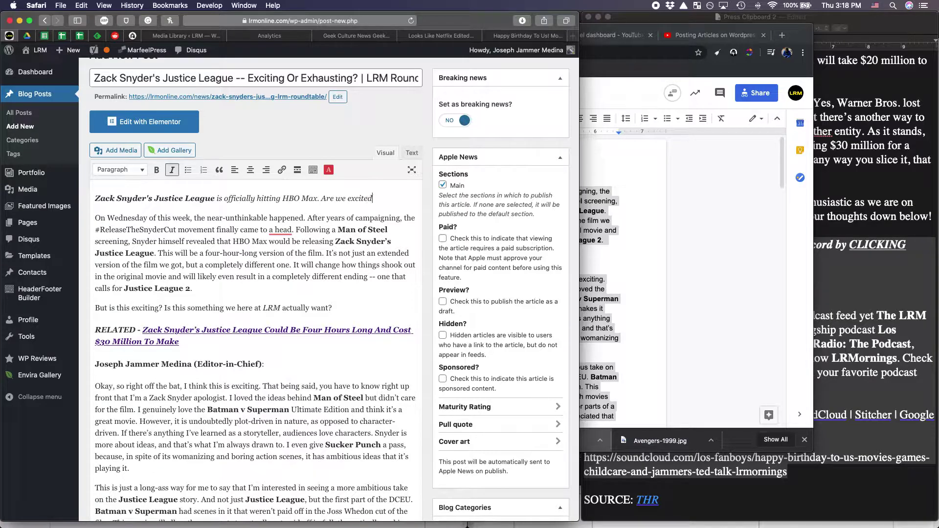
{"action": "type", "text": " or exhauste"}
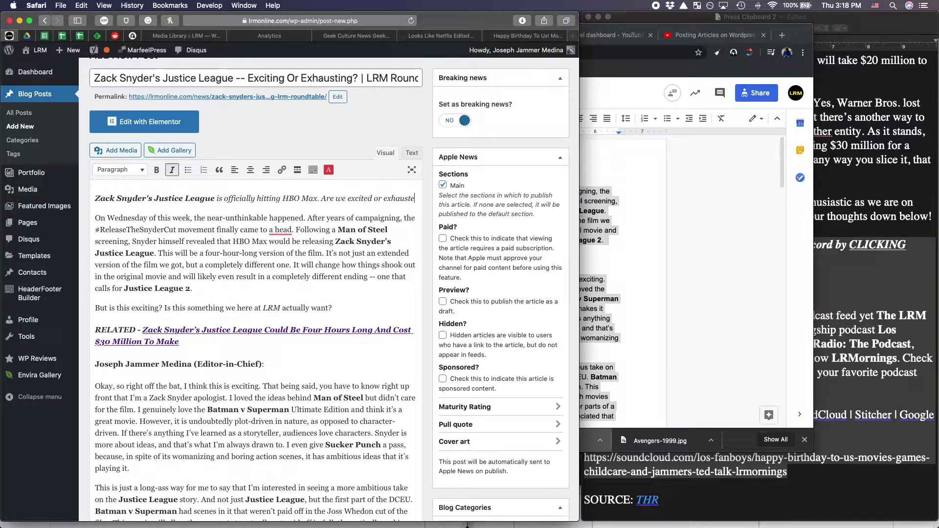
{"action": "type", "text": "d by this news? Read on and find out!"}
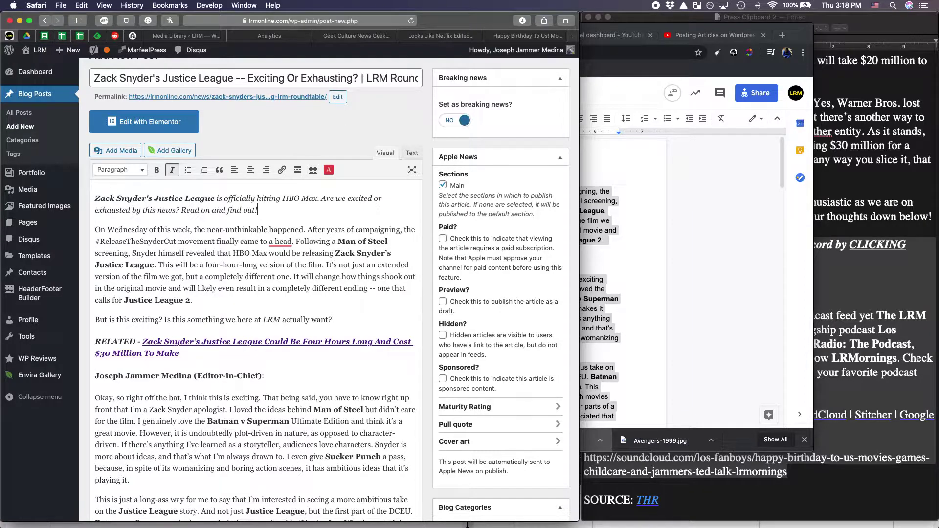
{"action": "scroll", "coordinate": [254, 294], "scroll_direction": "down", "scroll_amount": 10}
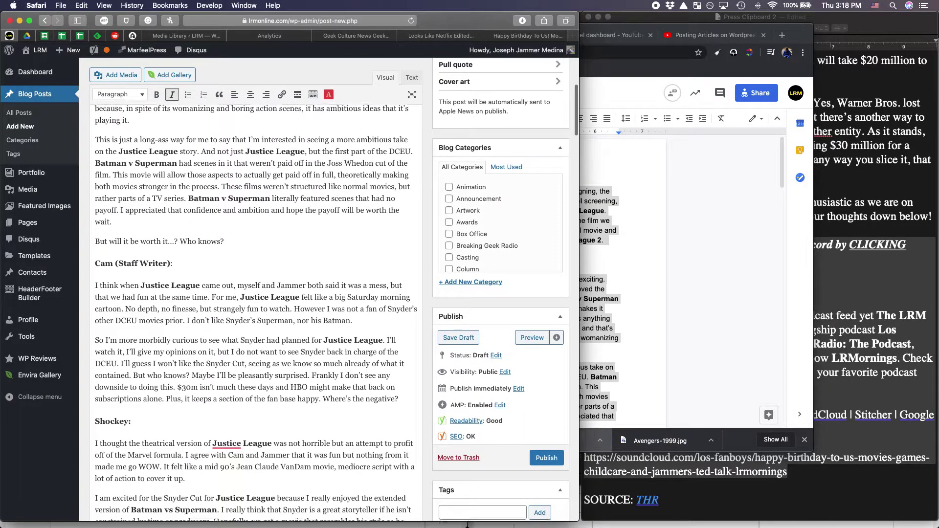
{"action": "type", "text": "out!"}
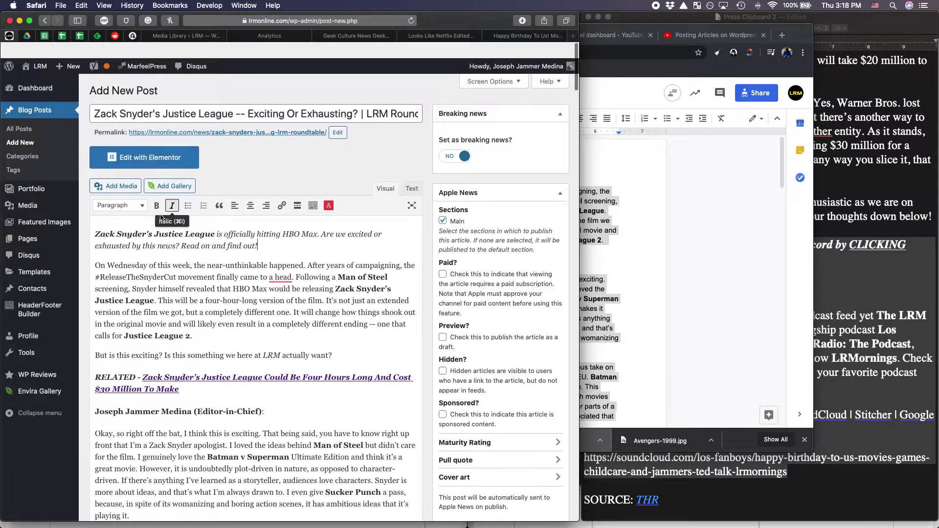
Step: Examine the focus keyphrase, Google preview, SEO title, slug and meta description in the Yoast SEO section
{"action": "scroll", "coordinate": [162, 219], "scroll_direction": "down", "scroll_amount": 20}
{"action": "scroll", "coordinate": [215, 270], "scroll_direction": "down", "scroll_amount": 20}
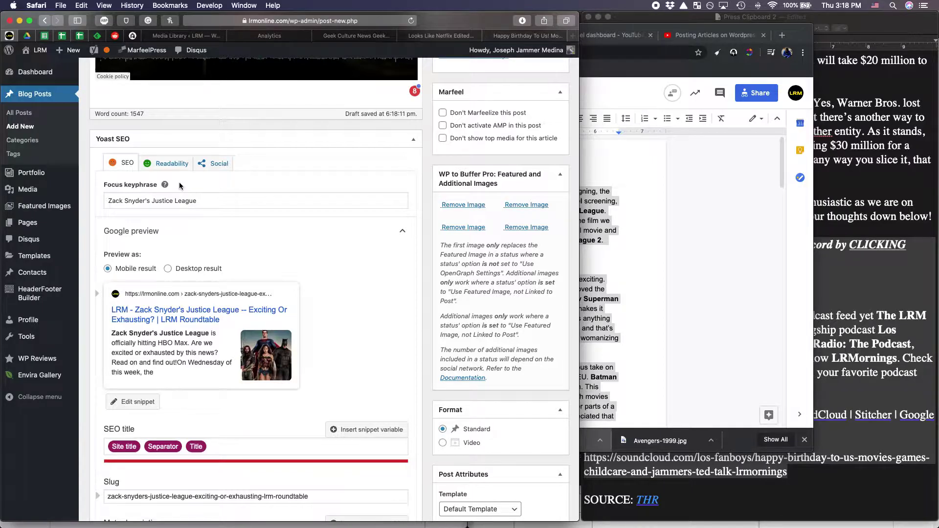
{"action": "left_click_drag", "start_coordinate": [106, 201], "coordinate": [197, 201]}
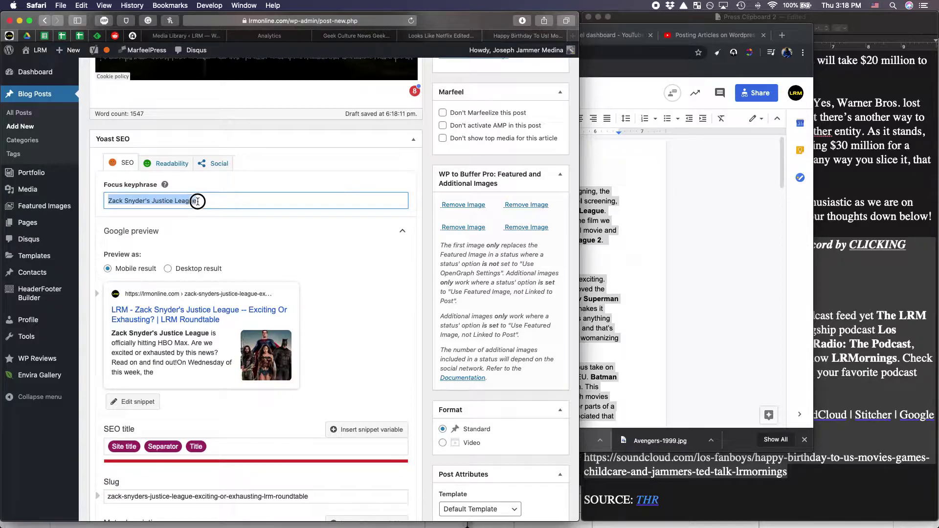
{"action": "left_click", "coordinate": [138, 201]}
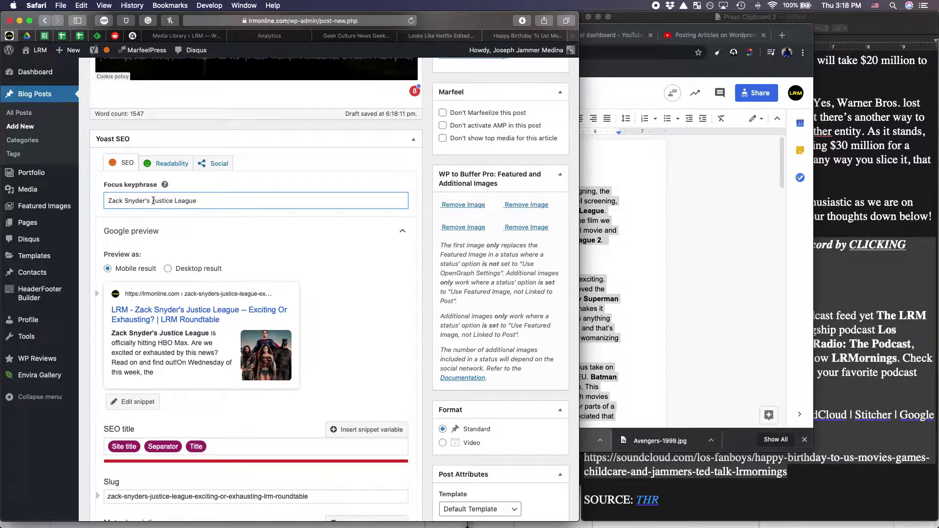
{"action": "left_click_drag", "start_coordinate": [200, 202], "coordinate": [84, 203]}
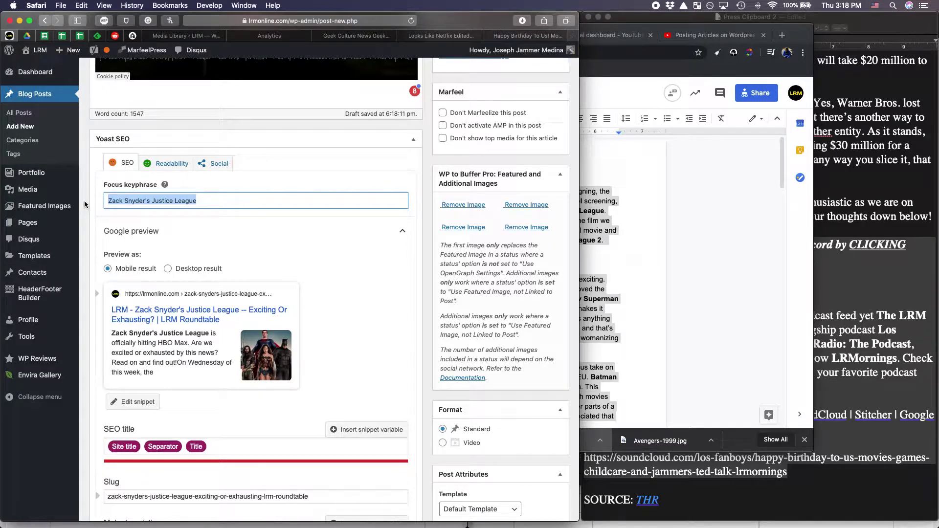
{"action": "left_click", "coordinate": [167, 199]}
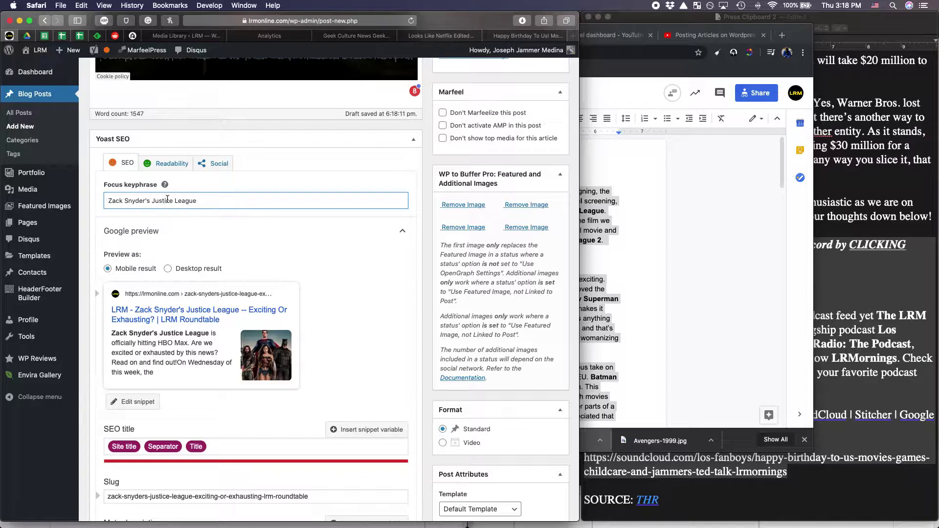
{"action": "scroll", "coordinate": [237, 205], "scroll_direction": "down", "scroll_amount": 3}
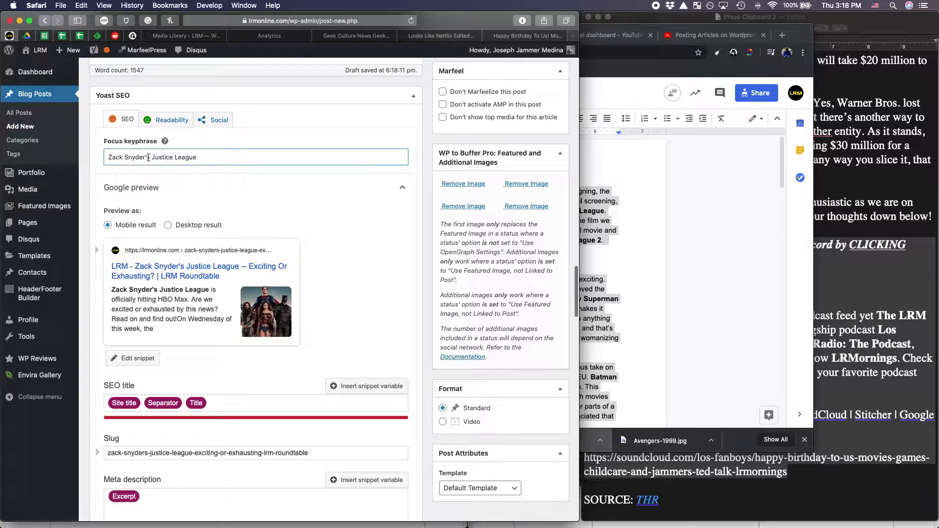
{"action": "scroll", "coordinate": [231, 229], "scroll_direction": "down", "scroll_amount": 2}
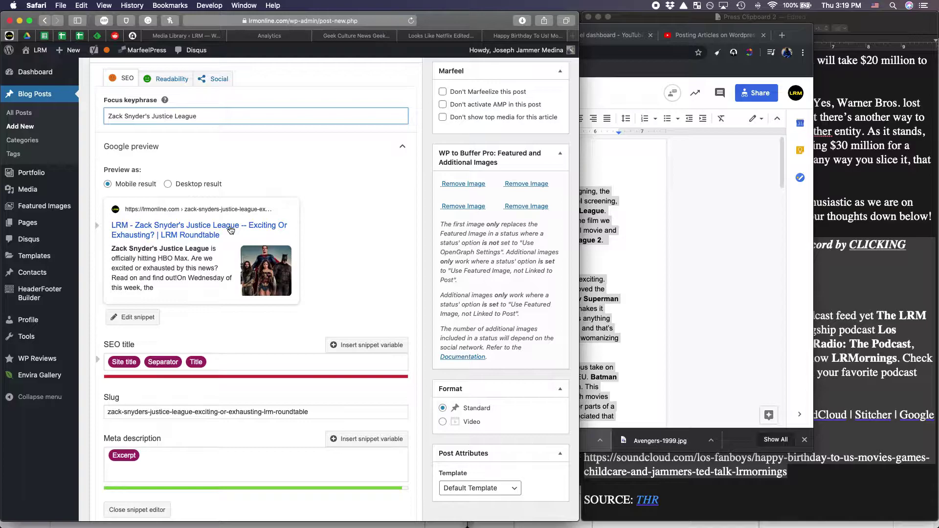
{"action": "scroll", "coordinate": [231, 230], "scroll_direction": "down", "scroll_amount": 8}
{"action": "scroll", "coordinate": [231, 230], "scroll_direction": "up", "scroll_amount": 4}
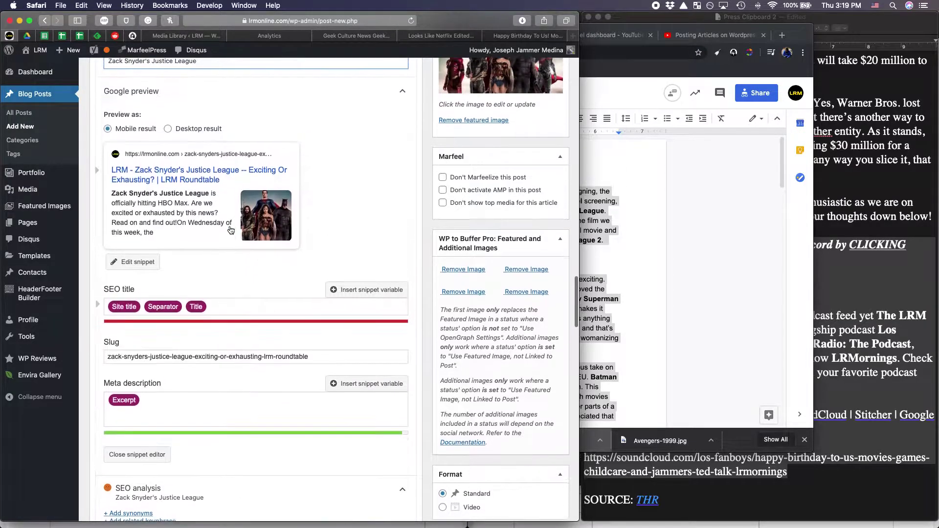
Step: Examine the Google preview and the SEO analysis problems and improvements, and compare them with the post title's wording
{"action": "scroll", "coordinate": [231, 229], "scroll_direction": "up", "scroll_amount": 1}
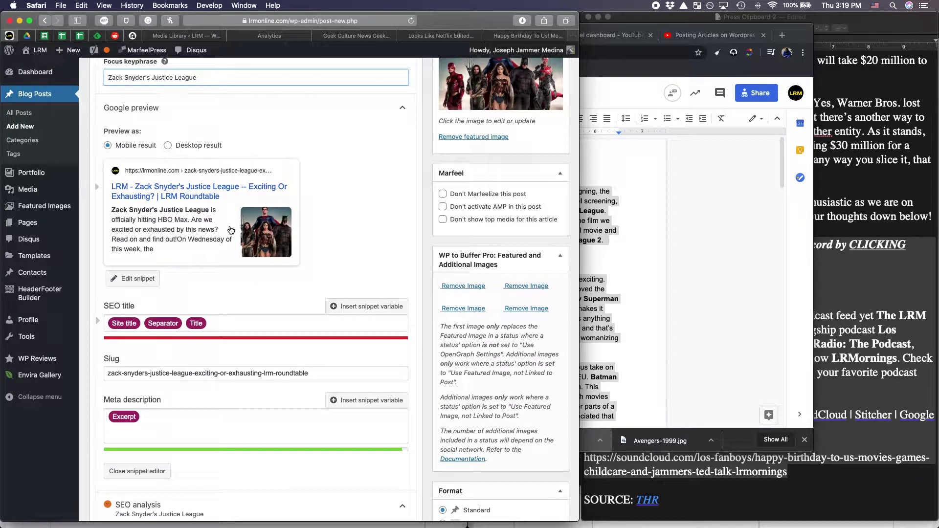
{"action": "scroll", "coordinate": [237, 244], "scroll_direction": "down", "scroll_amount": 5}
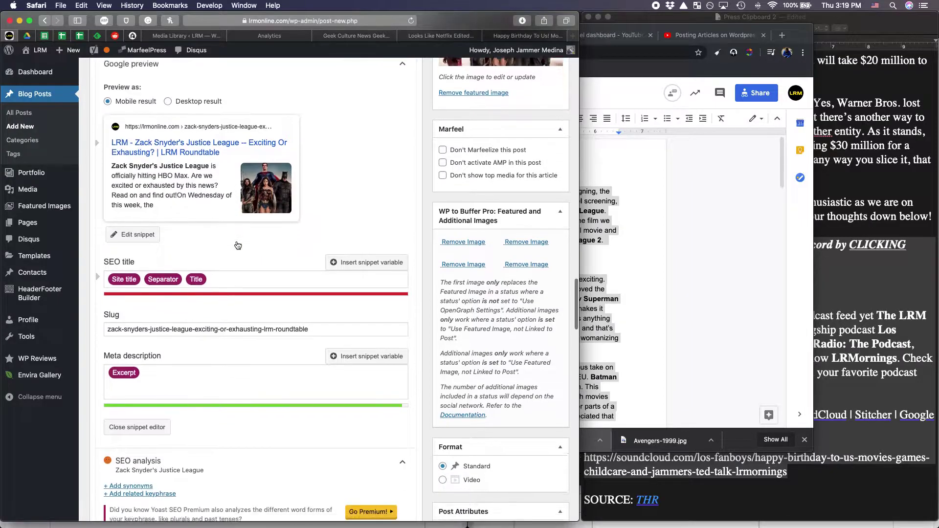
{"action": "scroll", "coordinate": [237, 245], "scroll_direction": "down", "scroll_amount": 10}
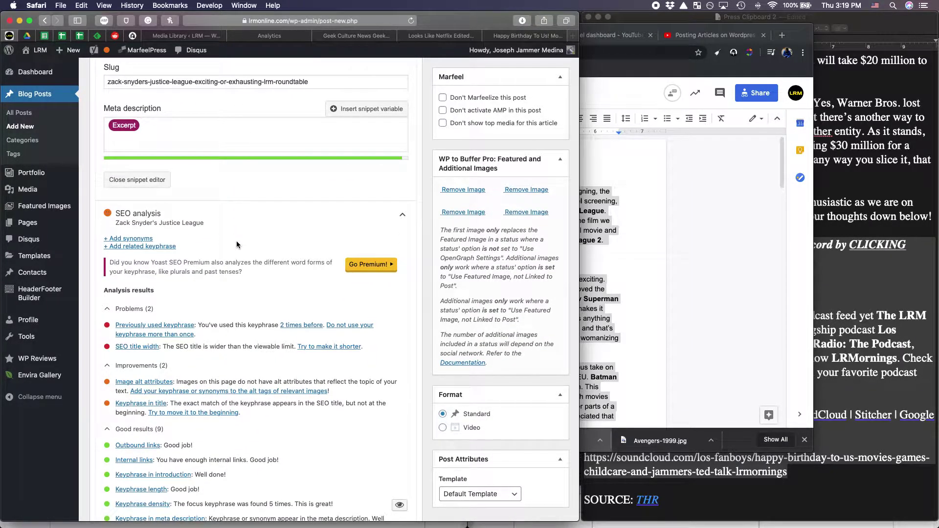
{"action": "scroll", "coordinate": [236, 245], "scroll_direction": "up", "scroll_amount": 1}
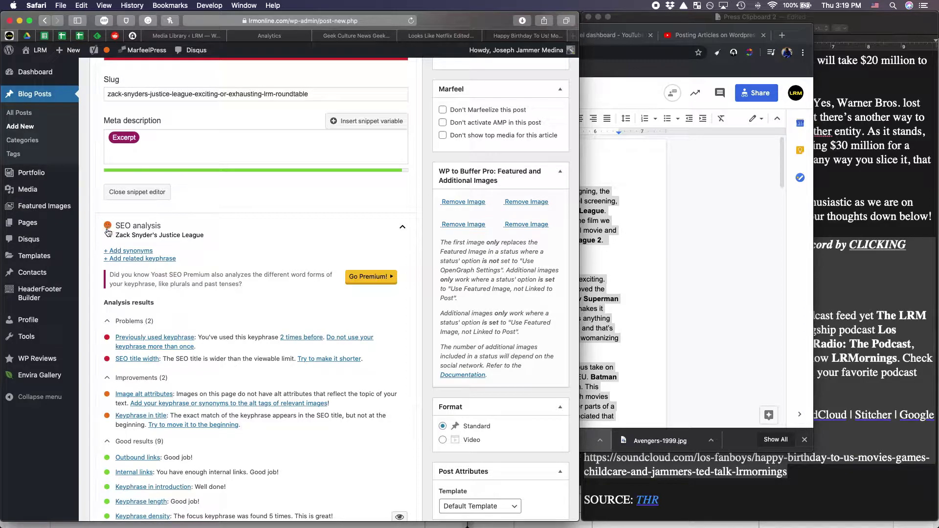
{"action": "scroll", "coordinate": [185, 257], "scroll_direction": "down", "scroll_amount": 3}
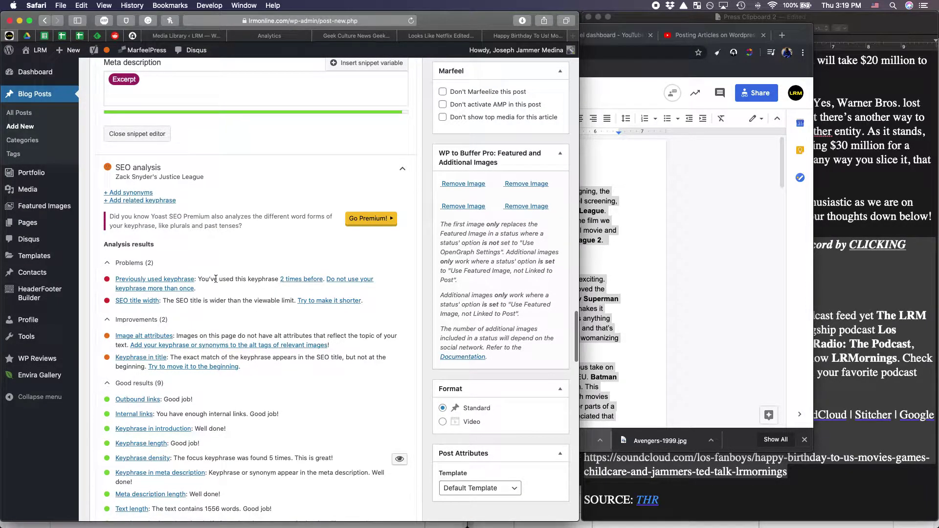
{"action": "scroll", "coordinate": [251, 274], "scroll_direction": "up", "scroll_amount": 10}
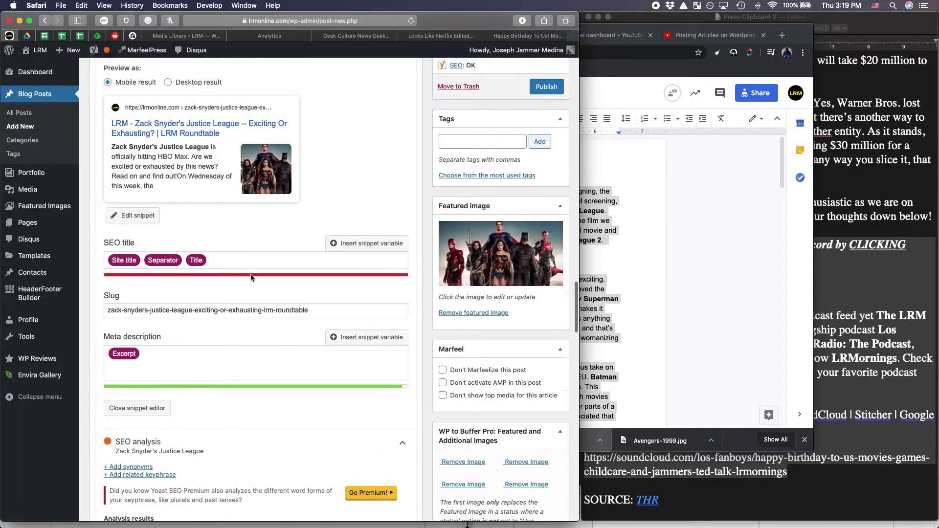
{"action": "scroll", "coordinate": [250, 278], "scroll_direction": "up", "scroll_amount": 15}
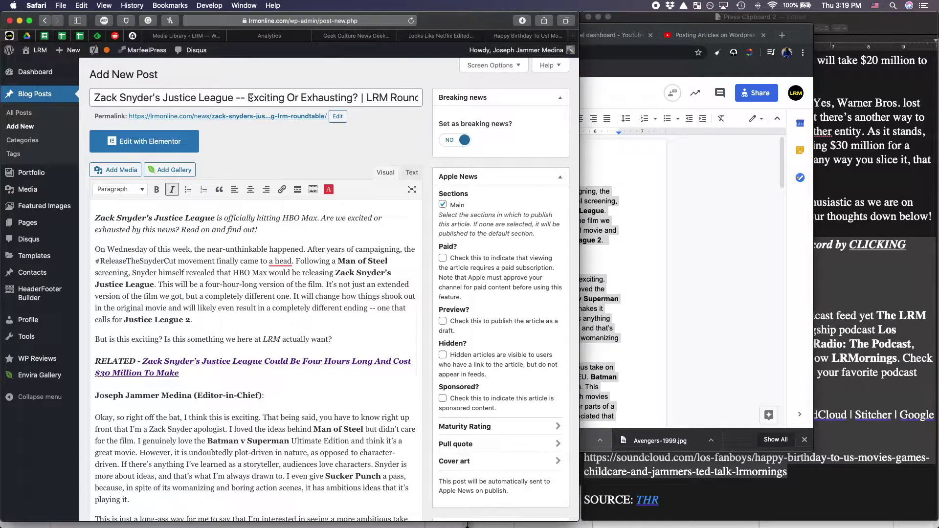
{"action": "left_click_drag", "start_coordinate": [248, 100], "coordinate": [392, 102]}
{"action": "left_click", "coordinate": [392, 102]}
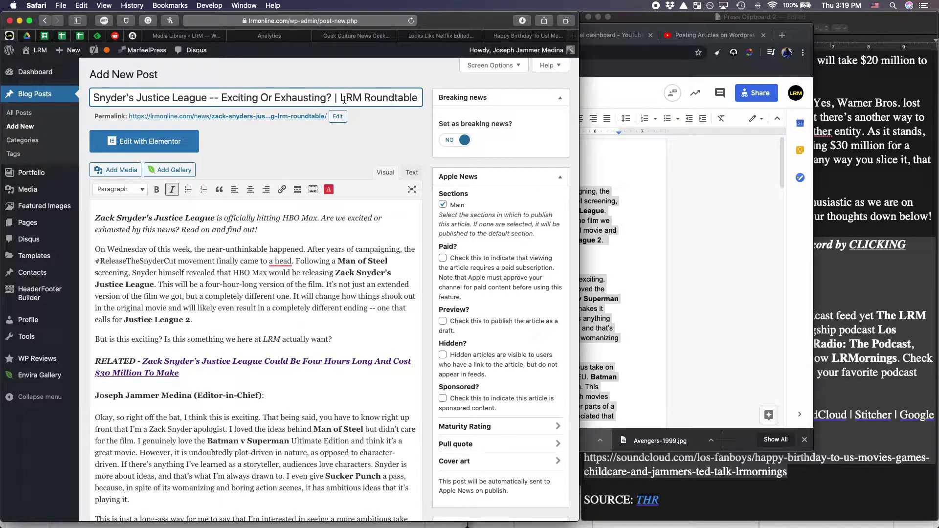
Step: Insert the Zack Snyder's Justice League HBO Max poster from the media library below the line "But will it be worth it...? Who knows?"
{"action": "scroll", "coordinate": [331, 177], "scroll_direction": "down", "scroll_amount": 15}
{"action": "scroll", "coordinate": [335, 271], "scroll_direction": "down", "scroll_amount": 15}
{"action": "scroll", "coordinate": [334, 271], "scroll_direction": "down", "scroll_amount": 5}
{"action": "scroll", "coordinate": [334, 270], "scroll_direction": "up", "scroll_amount": 20}
{"action": "scroll", "coordinate": [335, 271], "scroll_direction": "down", "scroll_amount": 5}
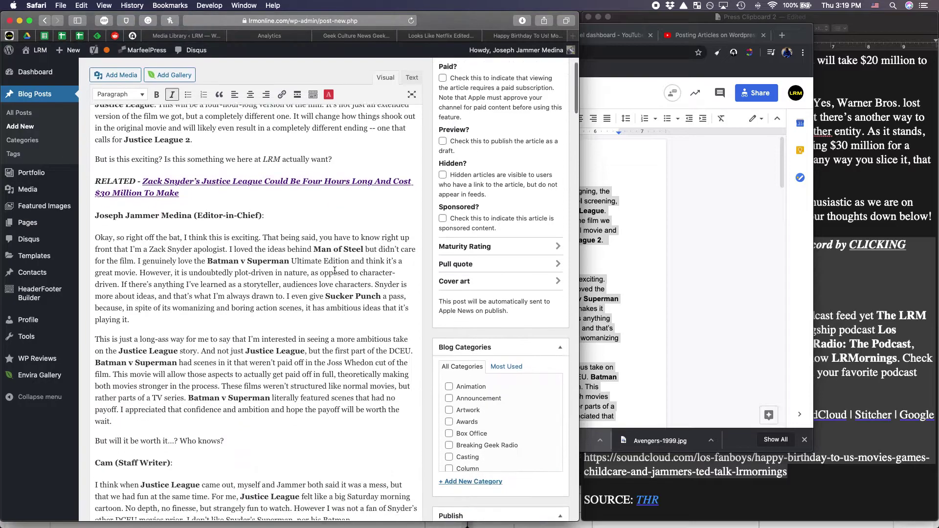
{"action": "scroll", "coordinate": [335, 271], "scroll_direction": "down", "scroll_amount": 4}
{"action": "left_click", "coordinate": [243, 343]}
{"action": "key", "text": "Return"}
{"action": "left_click", "coordinate": [122, 75]}
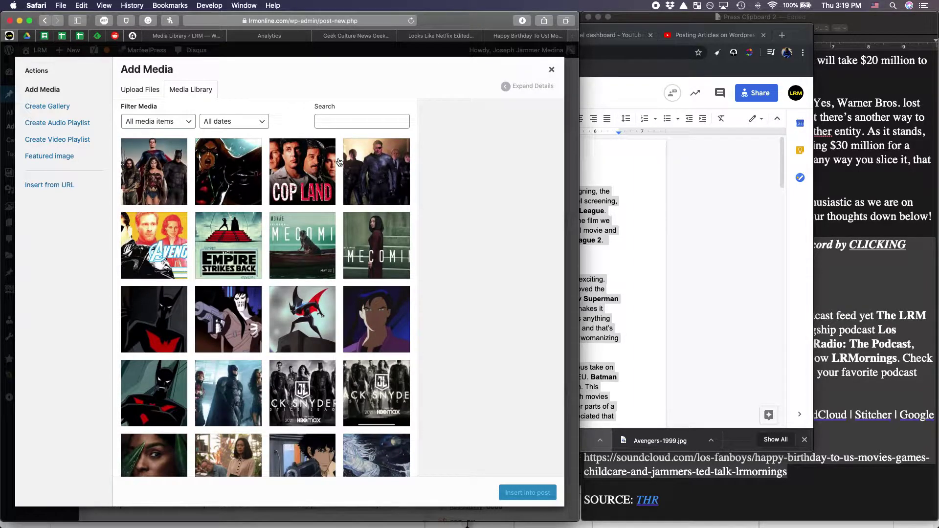
{"action": "scroll", "coordinate": [293, 376], "scroll_direction": "down", "scroll_amount": 2}
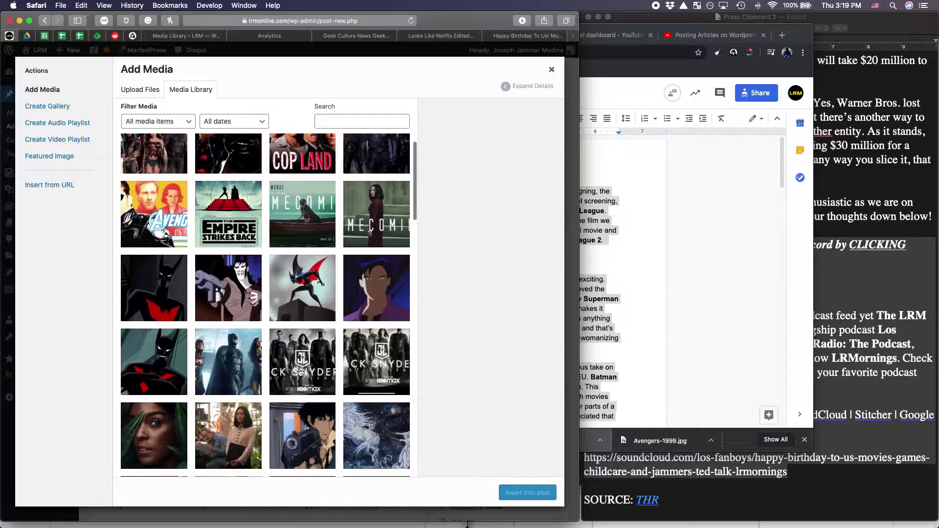
{"action": "left_click", "coordinate": [301, 335]}
{"action": "left_click", "coordinate": [527, 492]}
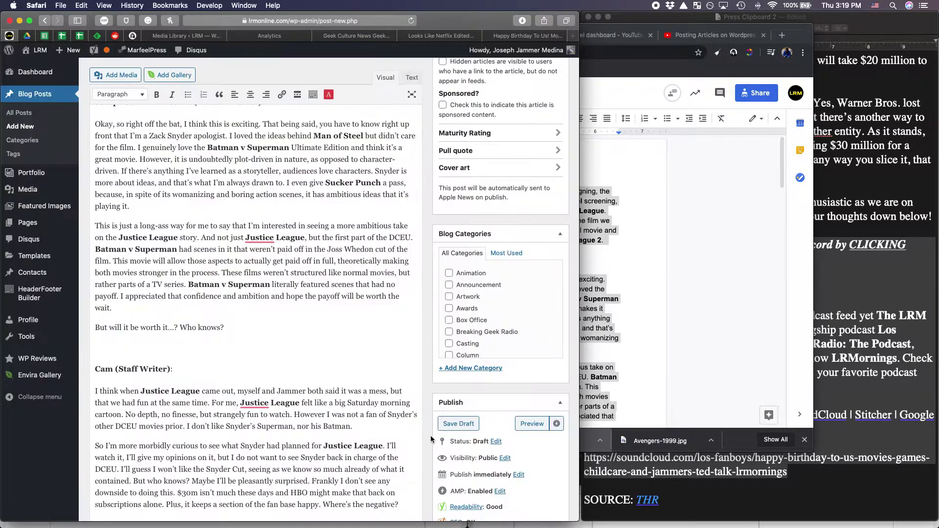
Step: Insert the "justice league 300 ppi" image of Flash, Batman and Wonder Woman above the resident film critic's section
{"action": "scroll", "coordinate": [255, 332], "scroll_direction": "down", "scroll_amount": 10}
{"action": "scroll", "coordinate": [255, 332], "scroll_direction": "down", "scroll_amount": 5}
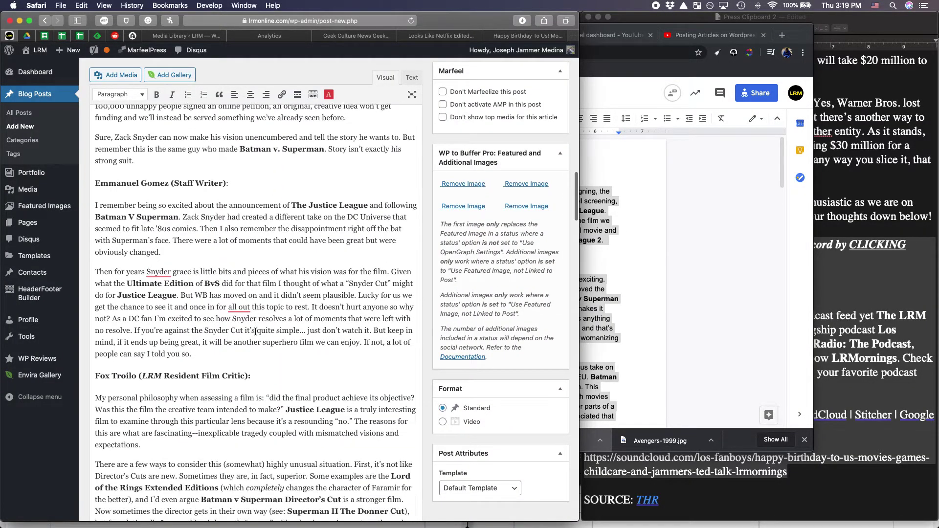
{"action": "left_click", "coordinate": [115, 74]}
{"action": "scroll", "coordinate": [263, 319], "scroll_direction": "down", "scroll_amount": 1}
{"action": "left_click", "coordinate": [240, 313]}
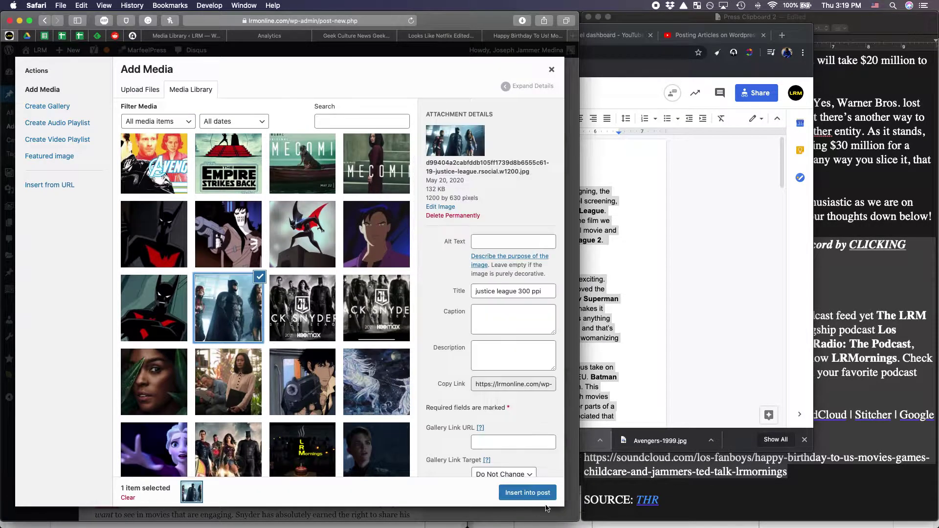
{"action": "left_click", "coordinate": [527, 493]}
{"action": "scroll", "coordinate": [276, 260], "scroll_direction": "down", "scroll_amount": 10}
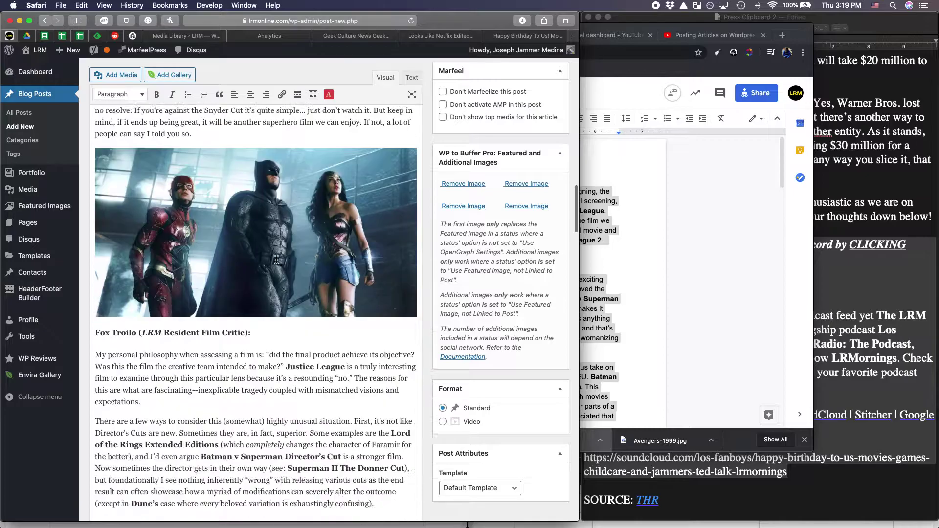
Step: Add the tags "Zack Snyder's Justice League" and "DC Extended Universe" to the post
{"action": "scroll", "coordinate": [276, 260], "scroll_direction": "down", "scroll_amount": 5}
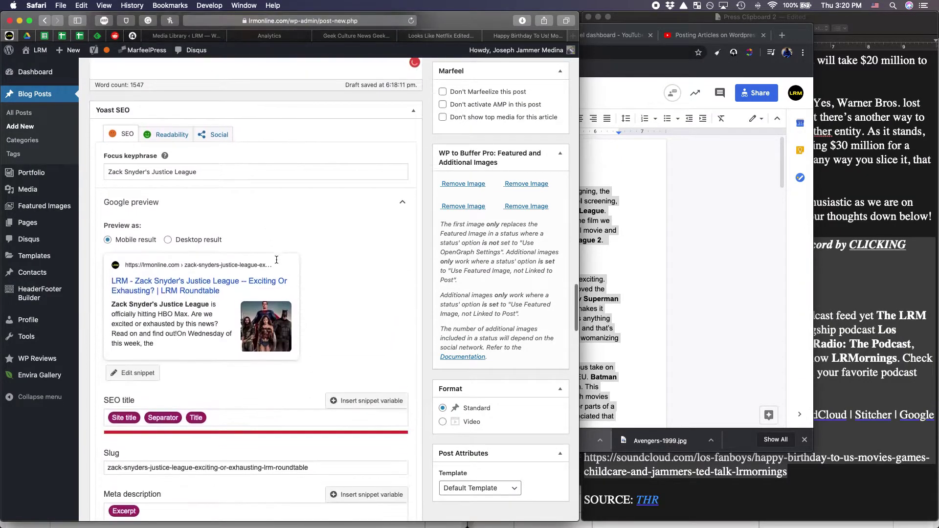
{"action": "scroll", "coordinate": [276, 259], "scroll_direction": "up", "scroll_amount": 15}
{"action": "scroll", "coordinate": [277, 260], "scroll_direction": "down", "scroll_amount": 5}
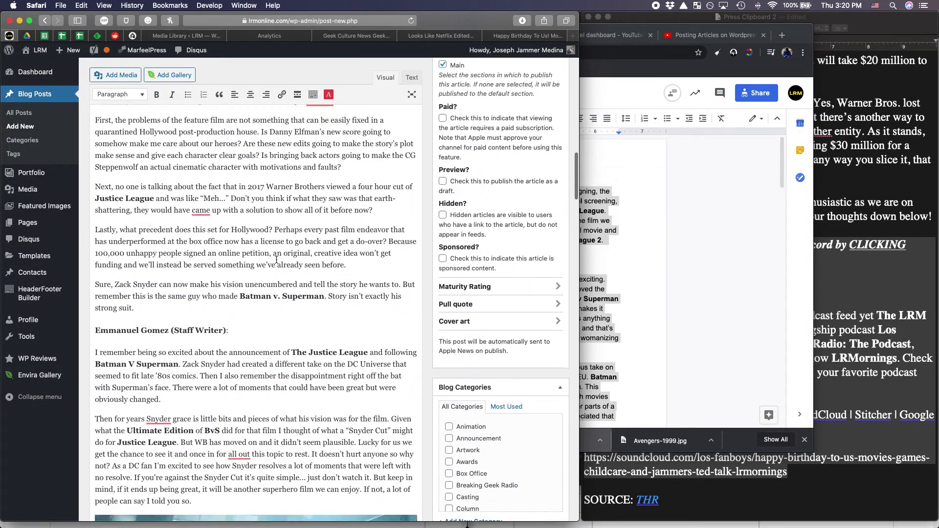
{"action": "scroll", "coordinate": [301, 260], "scroll_direction": "down", "scroll_amount": 6}
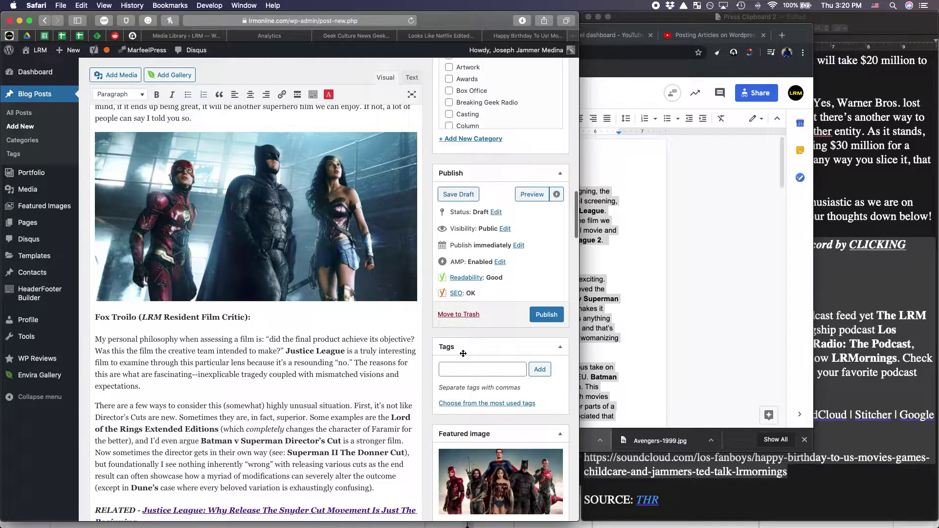
{"action": "left_click", "coordinate": [472, 369]}
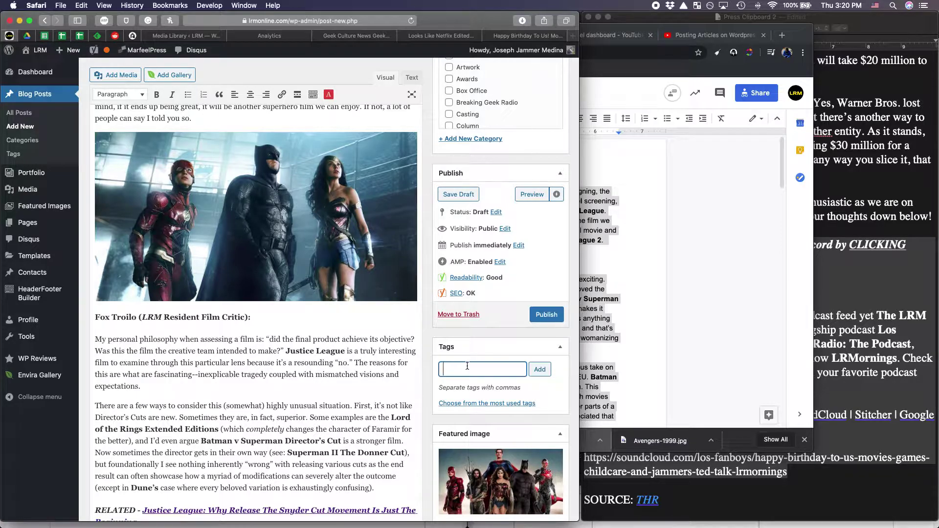
{"action": "type", "text": "Zack Snyder's J"}
{"action": "type", "text": "ustice League"}
{"action": "key", "text": "Return"}
{"action": "type", "text": "DC Extende"}
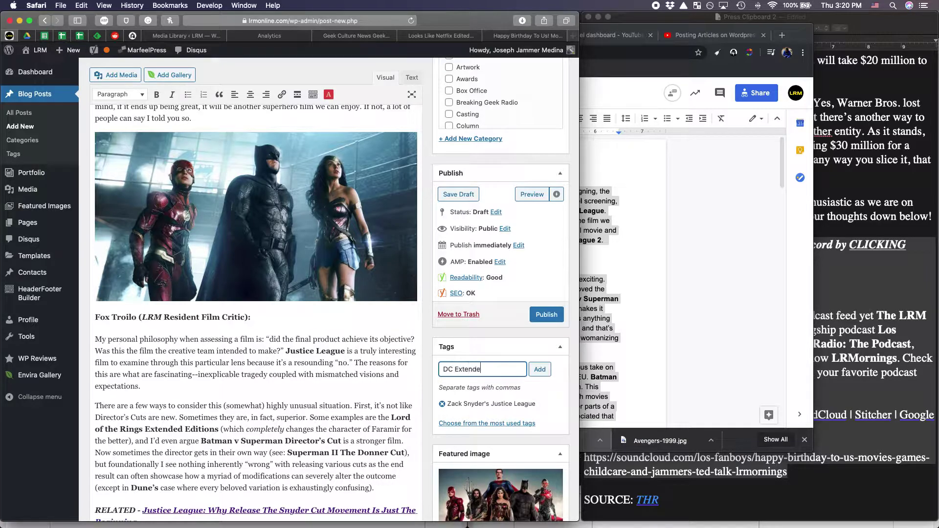
{"action": "type", "text": "d Universe"}
{"action": "key", "text": "Return"}
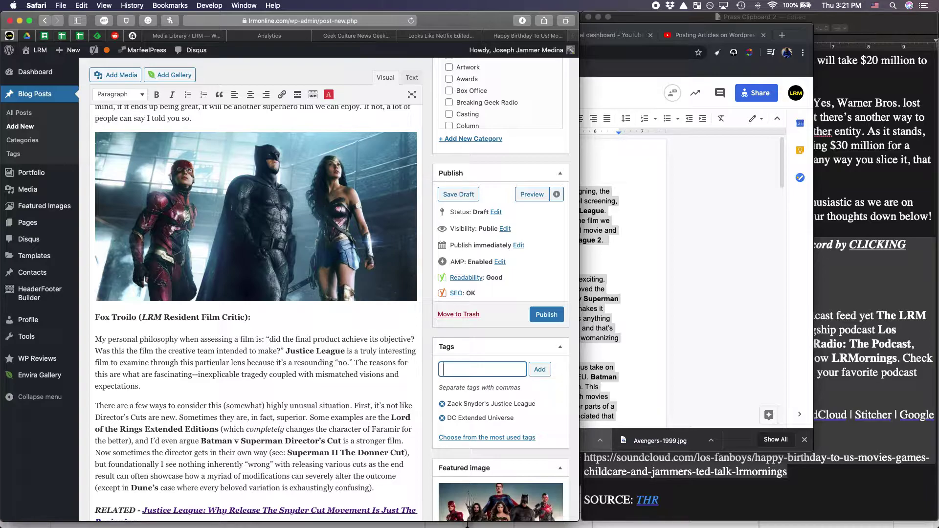
Step: Correct "all out" to "all-out" in the paragraph above the Flash, Batman and Wonder Woman image and check the suggestion for "Snyder"
{"action": "scroll", "coordinate": [484, 224], "scroll_direction": "up", "scroll_amount": 5}
{"action": "scroll", "coordinate": [484, 224], "scroll_direction": "down", "scroll_amount": 1}
{"action": "mouse_move", "coordinate": [240, 195]}
{"action": "left_click", "coordinate": [258, 149]}
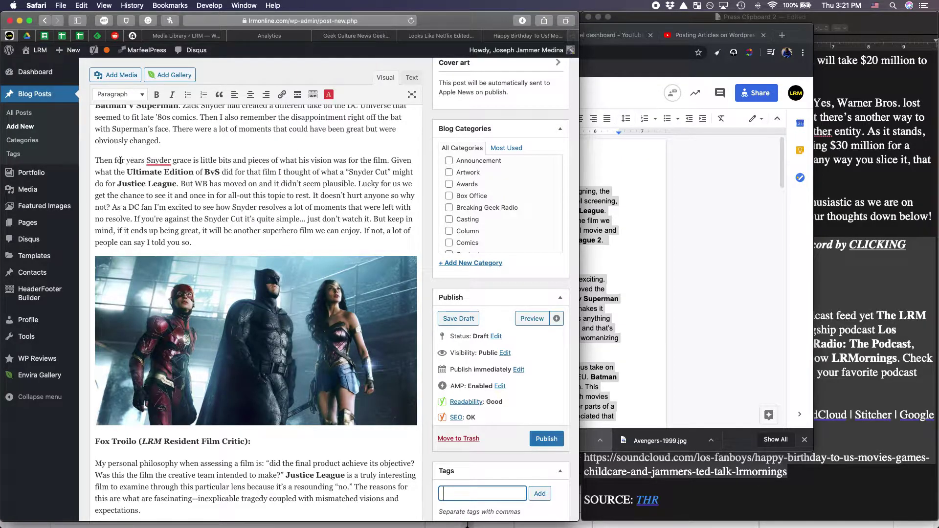
{"action": "scroll", "coordinate": [141, 160], "scroll_direction": "up", "scroll_amount": 2}
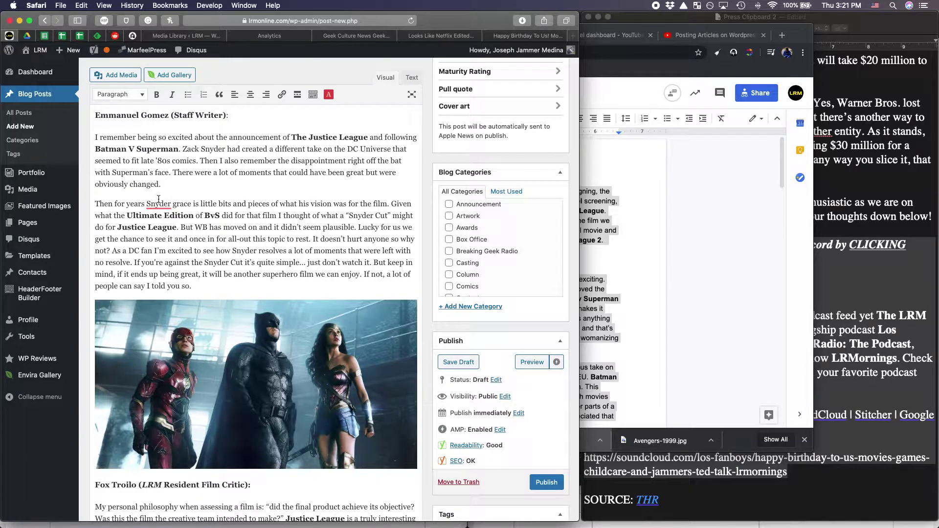
{"action": "mouse_move", "coordinate": [170, 200]}
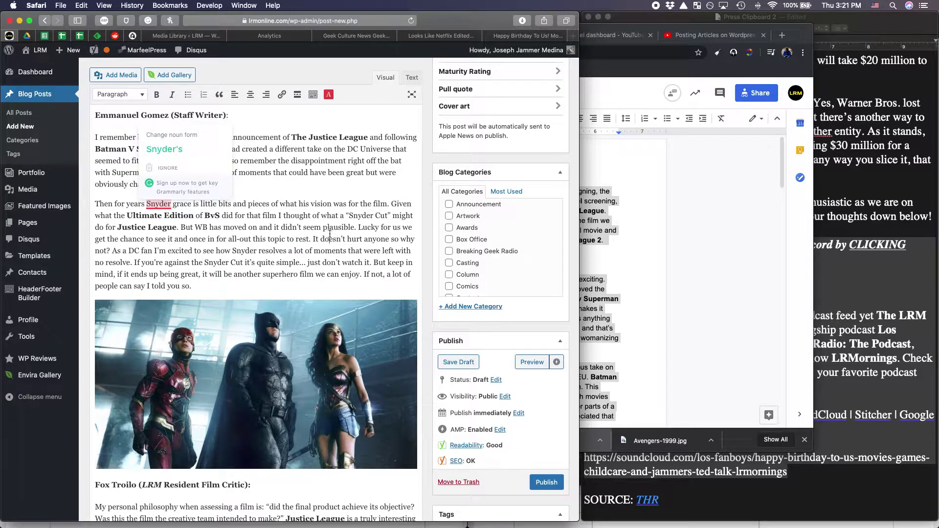
Step: Assign the post to the blog categories DC, Film, News, Featured and LRM Exclusives
{"action": "scroll", "coordinate": [463, 225], "scroll_direction": "down", "scroll_amount": 5}
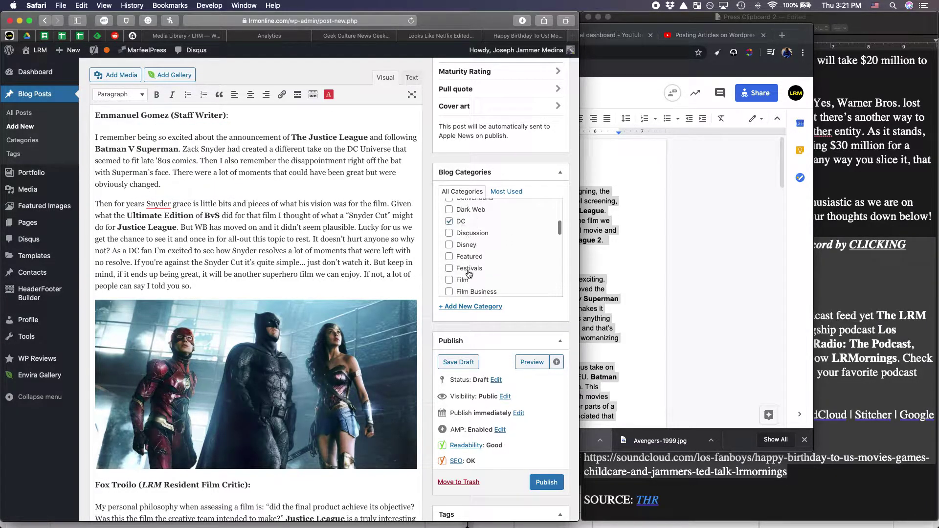
{"action": "left_click", "coordinate": [462, 280]}
{"action": "scroll", "coordinate": [470, 276], "scroll_direction": "down", "scroll_amount": 2}
{"action": "scroll", "coordinate": [494, 268], "scroll_direction": "down", "scroll_amount": 3}
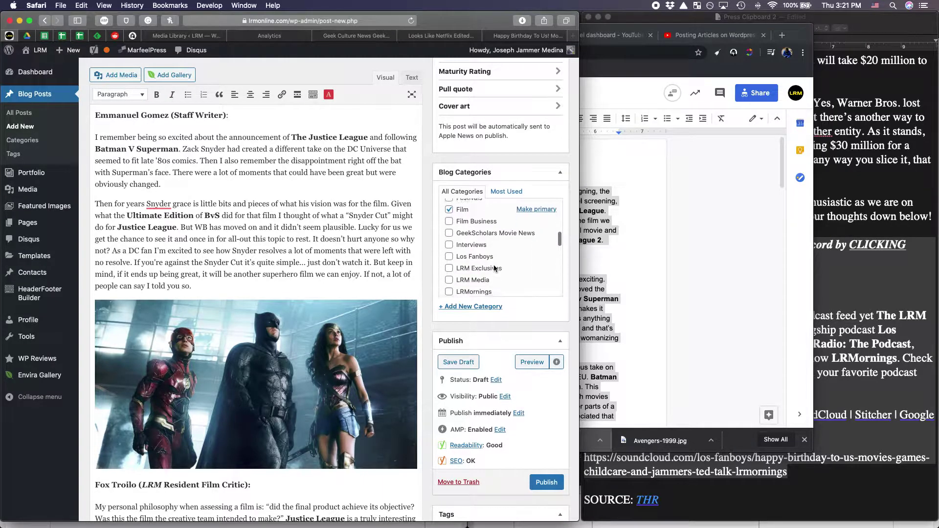
{"action": "scroll", "coordinate": [497, 242], "scroll_direction": "up", "scroll_amount": 3}
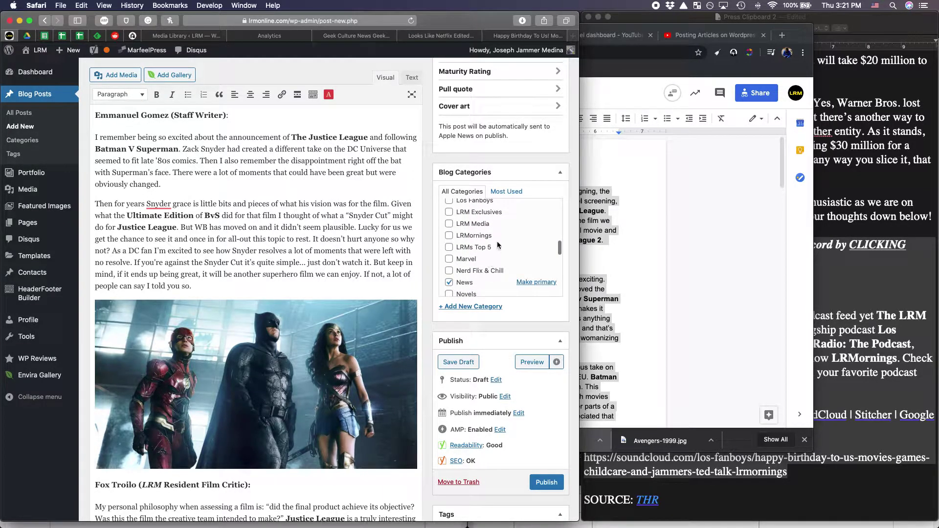
{"action": "scroll", "coordinate": [497, 245], "scroll_direction": "up", "scroll_amount": 2}
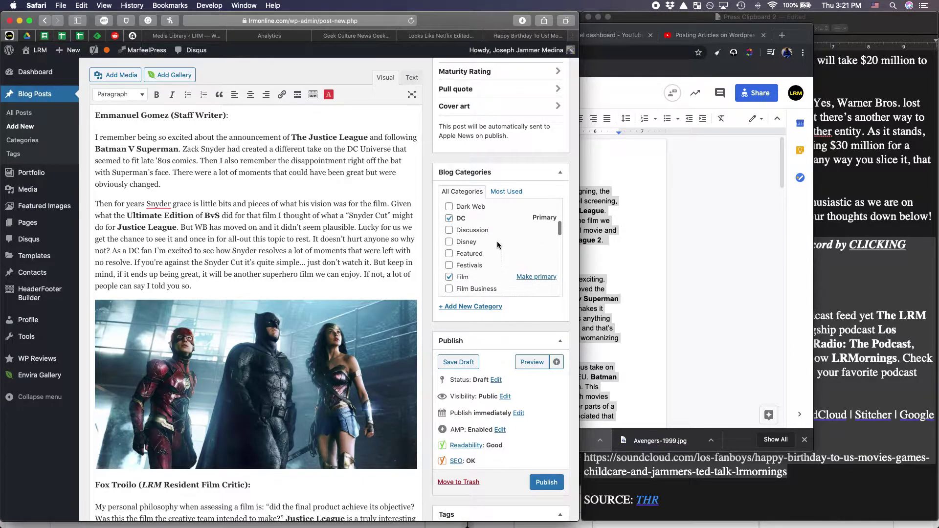
{"action": "left_click", "coordinate": [476, 245]}
{"action": "scroll", "coordinate": [482, 254], "scroll_direction": "down", "scroll_amount": 2}
{"action": "left_click", "coordinate": [491, 285]}
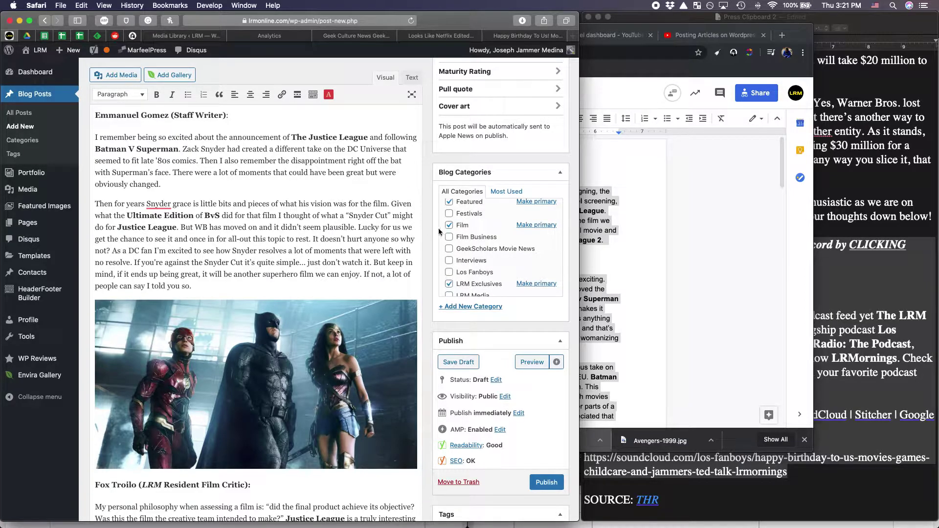
{"action": "scroll", "coordinate": [461, 243], "scroll_direction": "up", "scroll_amount": 4}
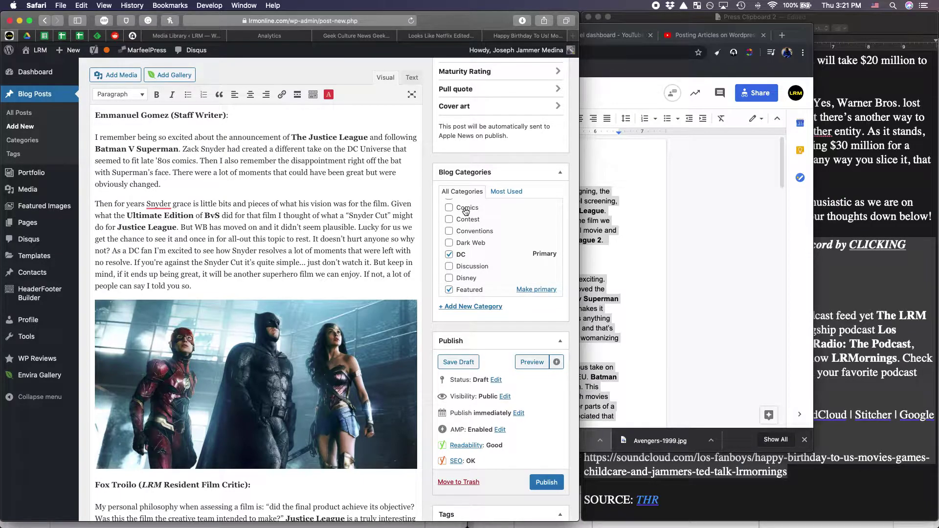
{"action": "scroll", "coordinate": [249, 158], "scroll_direction": "up", "scroll_amount": 1}
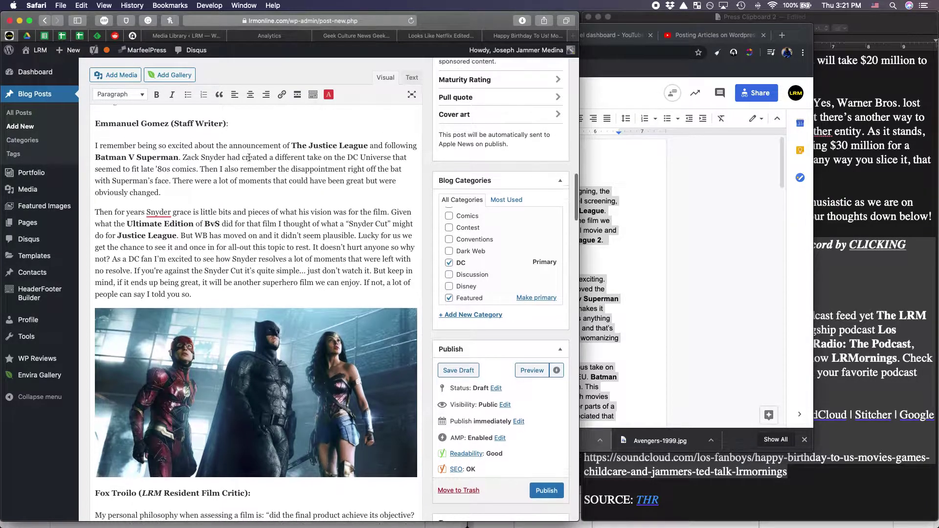
Step: Set the post's status to Pending Review and save it as pending
{"action": "scroll", "coordinate": [408, 223], "scroll_direction": "down", "scroll_amount": 10}
{"action": "scroll", "coordinate": [431, 237], "scroll_direction": "up", "scroll_amount": 9}
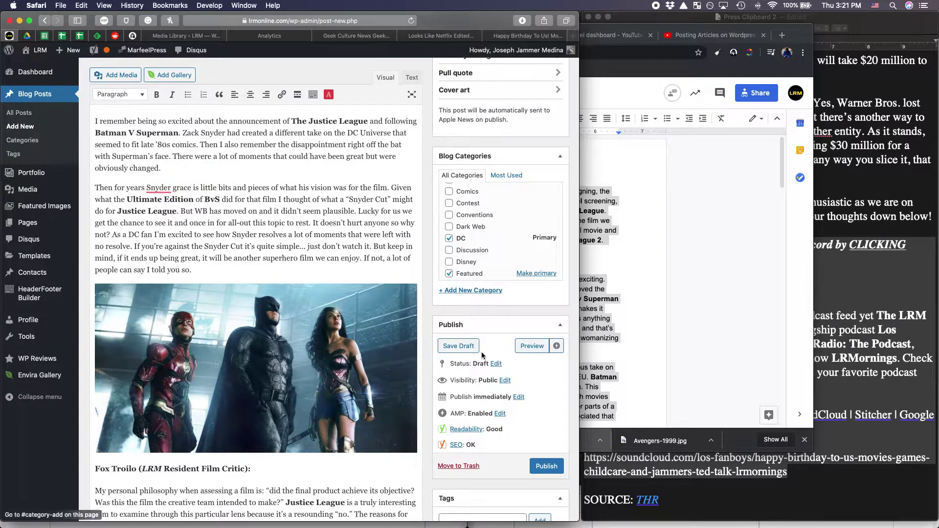
{"action": "scroll", "coordinate": [397, 360], "scroll_direction": "down", "scroll_amount": 3}
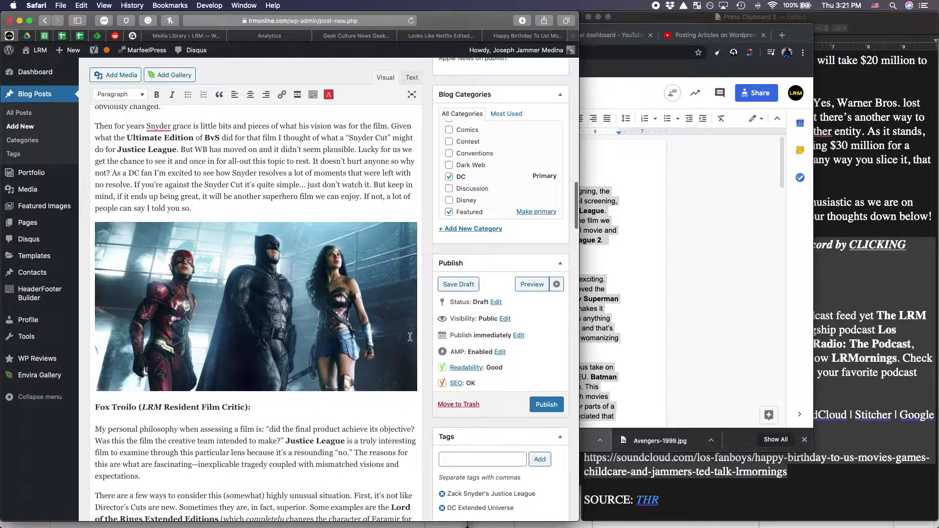
{"action": "left_click", "coordinate": [496, 306]}
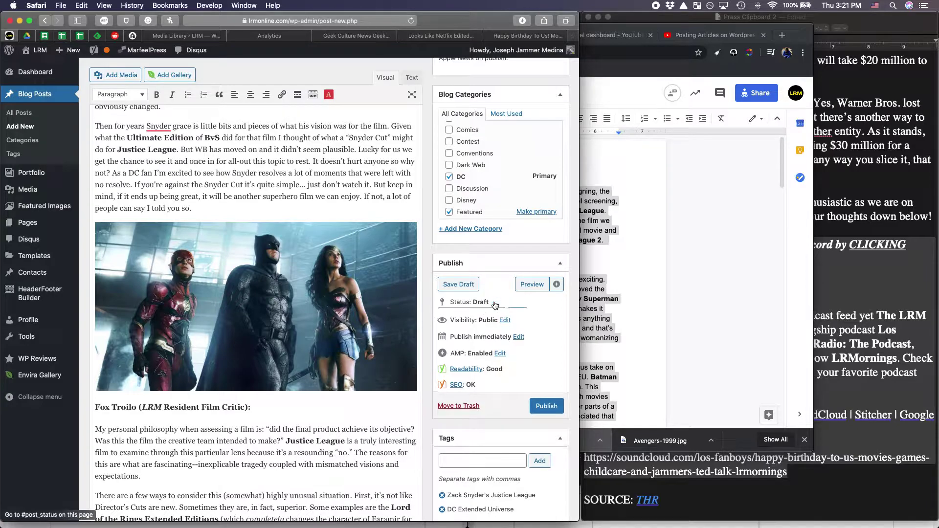
{"action": "left_click", "coordinate": [493, 318]}
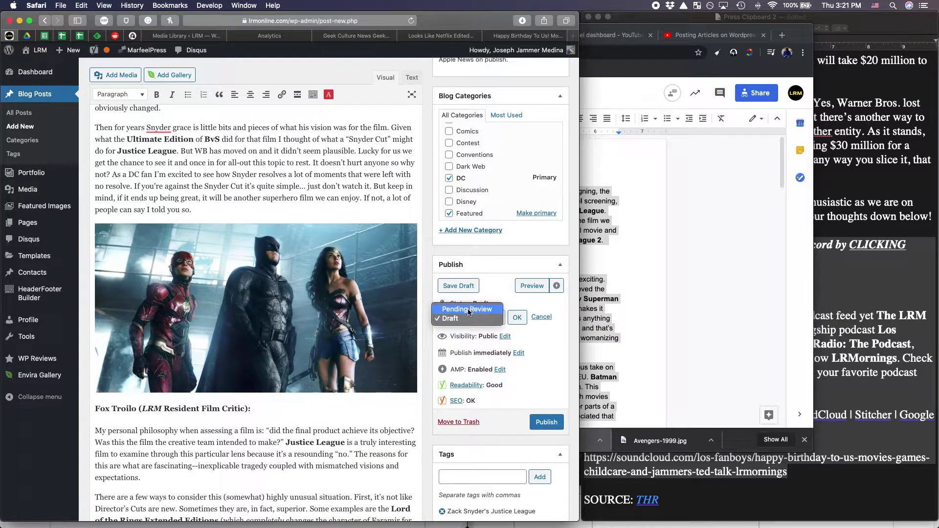
{"action": "left_click", "coordinate": [475, 309]}
{"action": "left_click", "coordinate": [517, 317]}
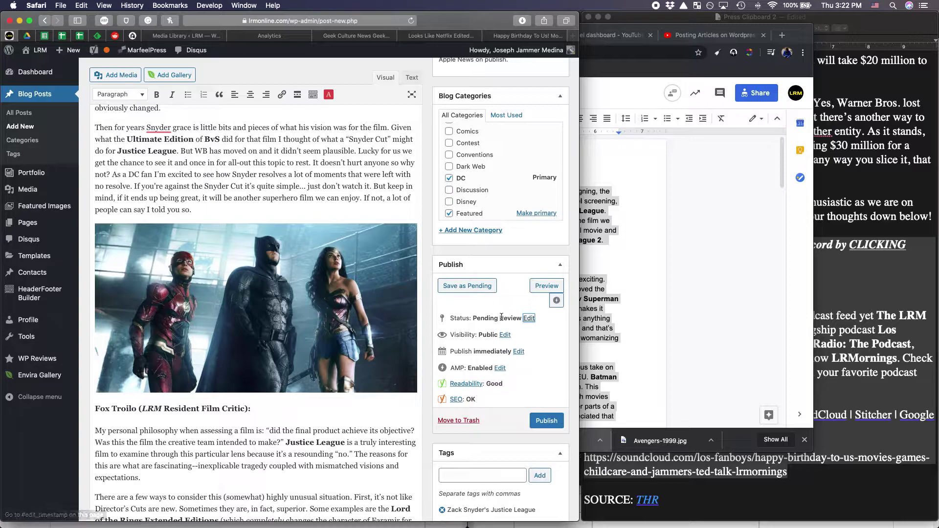
{"action": "left_click", "coordinate": [473, 290]}
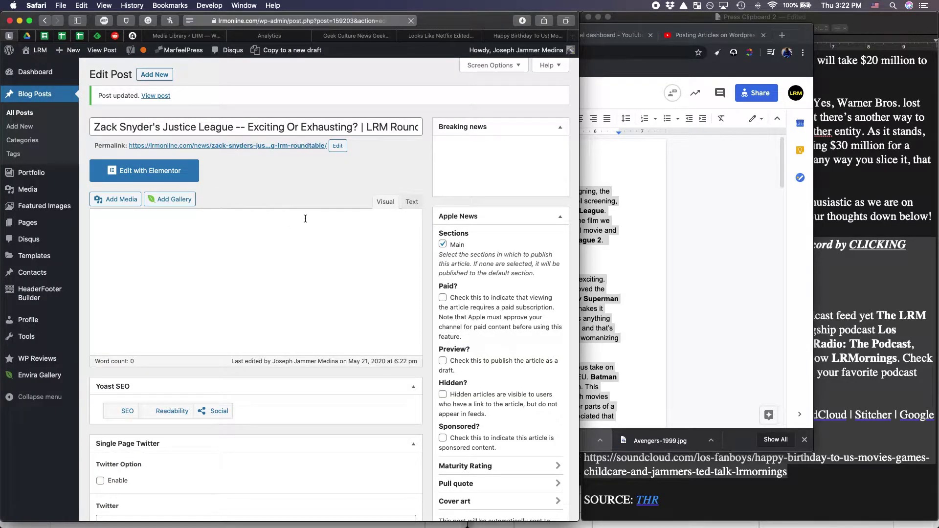
Step: Switch to Slack to look through the LRM Online workspace's channels and direct-message contacts, and return to the post
{"action": "key", "text": "ctrl+Right"}
{"action": "scroll", "coordinate": [76, 411], "scroll_direction": "down", "scroll_amount": 8}
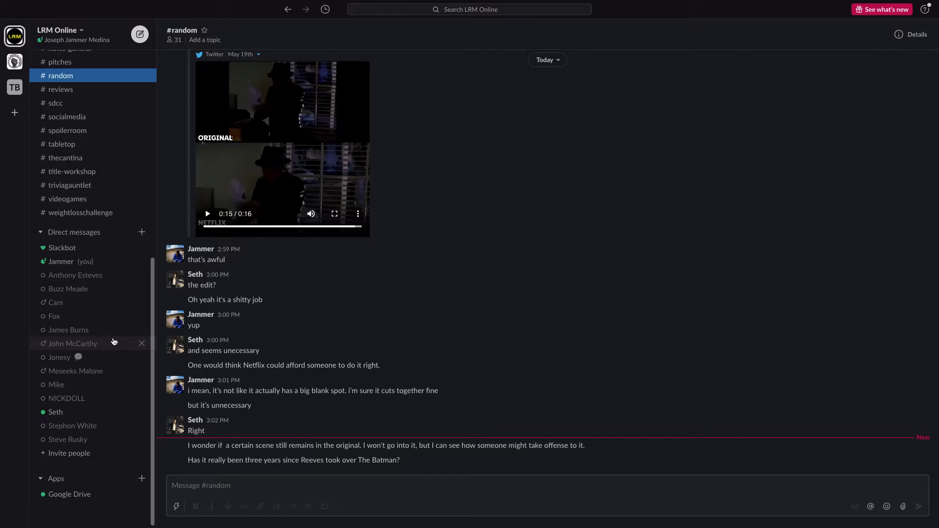
{"action": "key", "text": "ctrl+Left"}
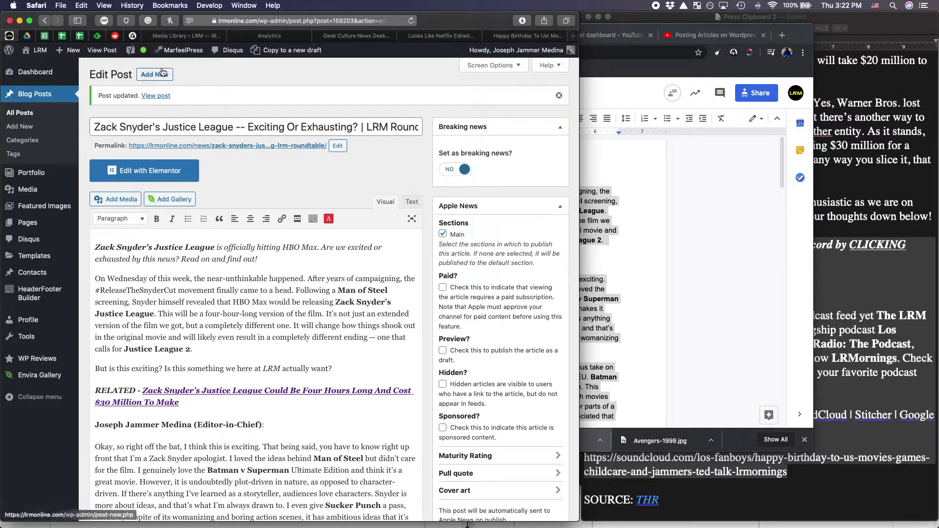
Step: Switch to the LRM News Log spreadsheet in Chrome, enter "Pending" in the Notes for "The Return Of Cavill's Mustache", and clear that note
{"action": "left_click", "coordinate": [778, 34]}
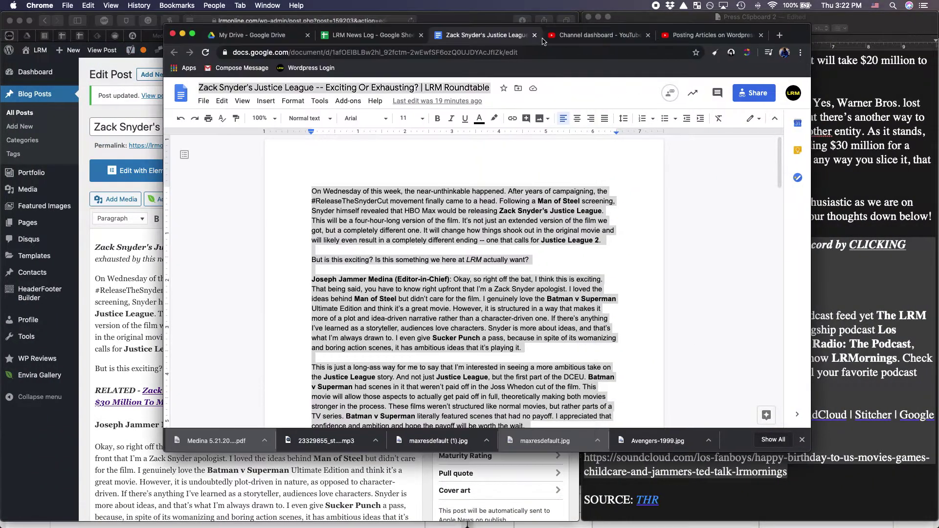
{"action": "left_click", "coordinate": [367, 36]}
{"action": "scroll", "coordinate": [449, 350], "scroll_direction": "down", "scroll_amount": 1}
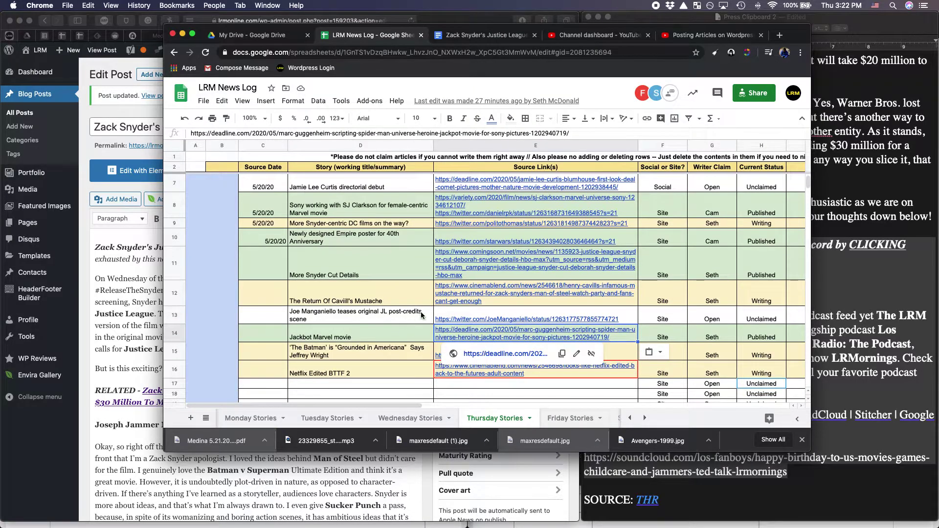
{"action": "left_click", "coordinate": [709, 314]}
{"action": "left_click", "coordinate": [785, 298]}
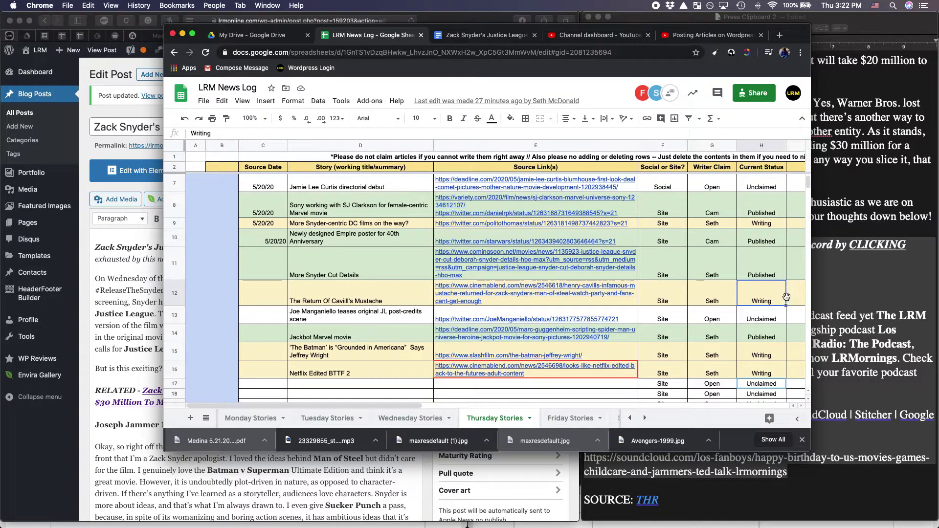
{"action": "key", "text": "Right"}
{"action": "type", "text": "Pending"}
{"action": "key", "text": "Return"}
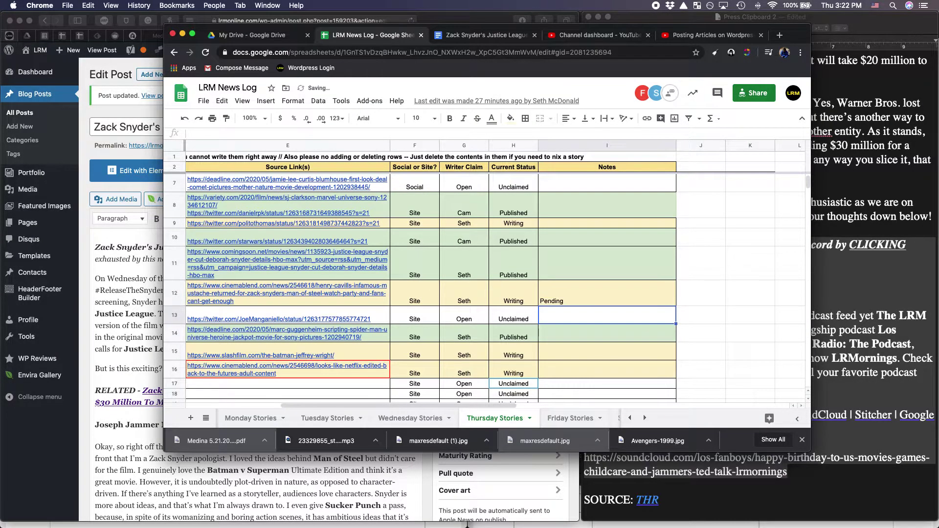
{"action": "key", "text": "Up"}
{"action": "key", "text": "Delete"}
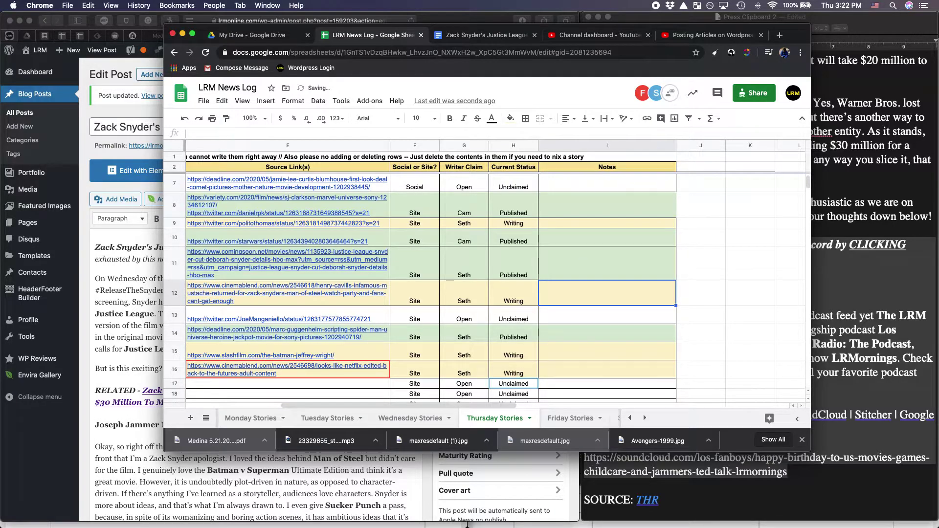
Step: Return to the WordPress post and review its text, images, categories, publish status and tags
{"action": "left_click", "coordinate": [145, 259]}
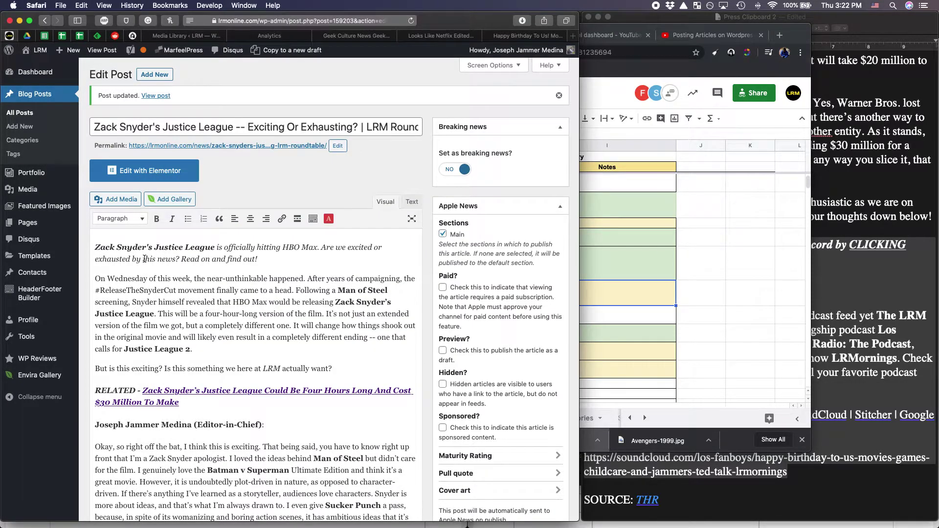
{"action": "scroll", "coordinate": [178, 255], "scroll_direction": "down", "scroll_amount": 5}
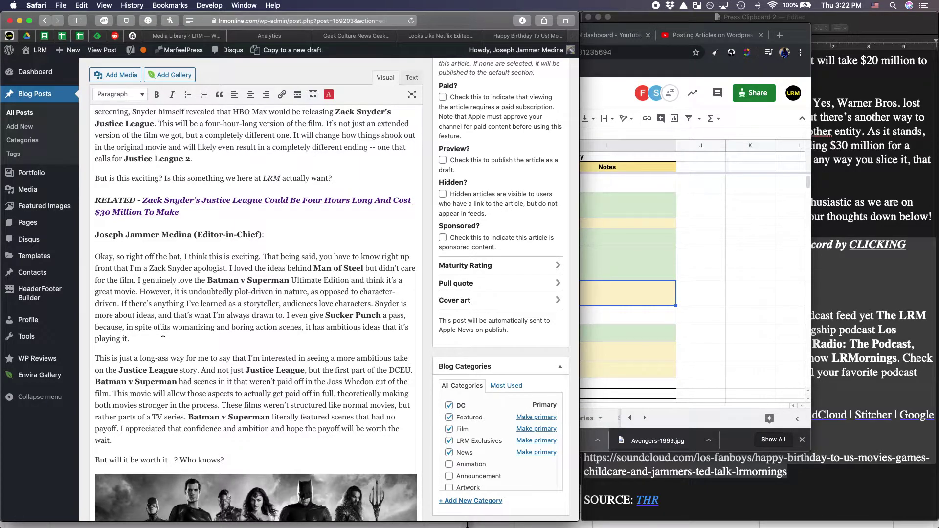
{"action": "scroll", "coordinate": [163, 333], "scroll_direction": "down", "scroll_amount": 3}
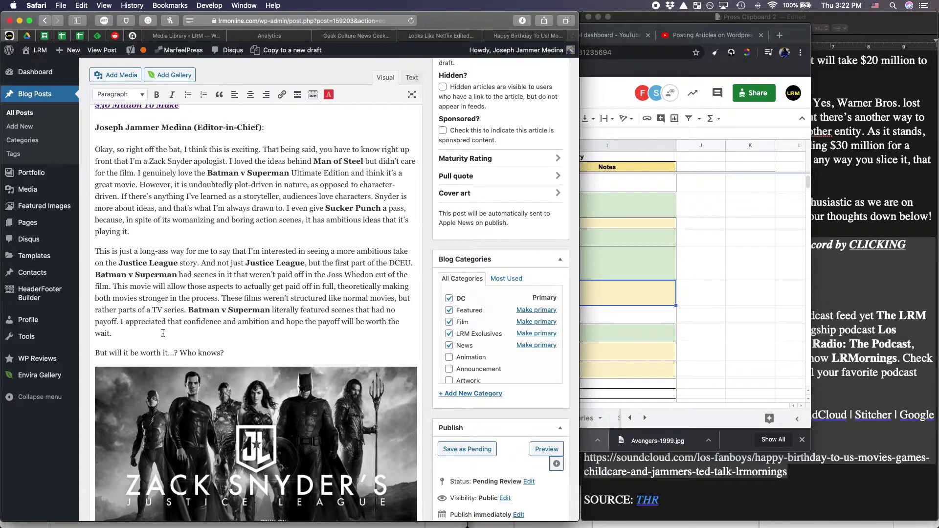
{"action": "scroll", "coordinate": [163, 333], "scroll_direction": "down", "scroll_amount": 9}
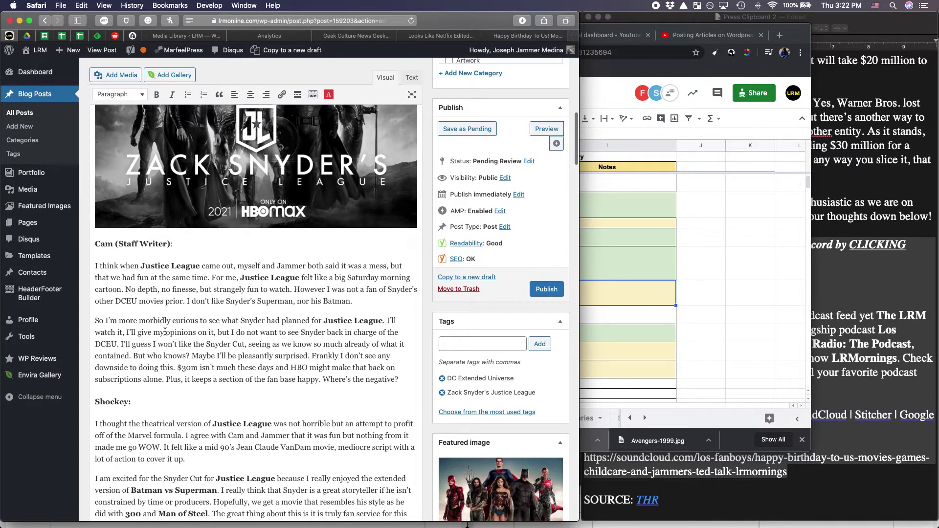
{"action": "scroll", "coordinate": [165, 332], "scroll_direction": "up", "scroll_amount": 12}
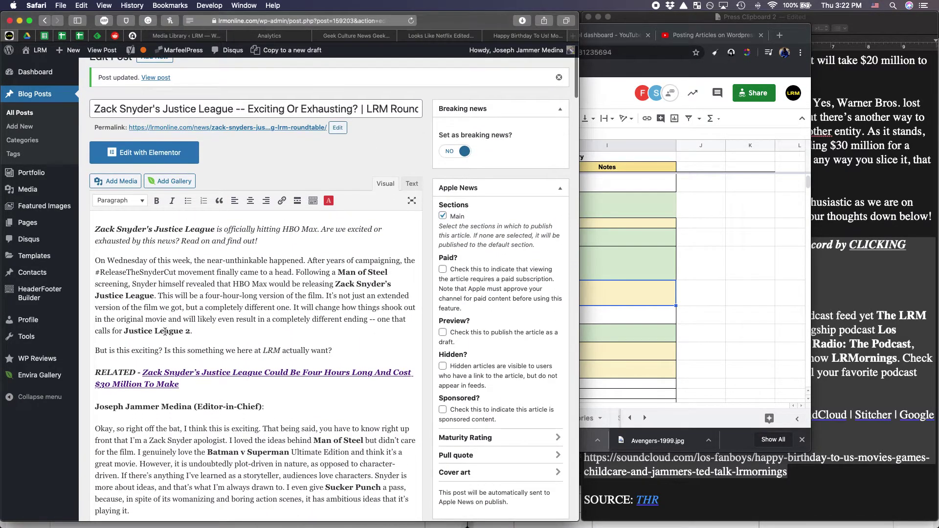
{"action": "scroll", "coordinate": [165, 332], "scroll_direction": "down", "scroll_amount": 15}
{"action": "scroll", "coordinate": [165, 332], "scroll_direction": "down", "scroll_amount": 10}
{"action": "scroll", "coordinate": [164, 332], "scroll_direction": "up", "scroll_amount": 20}
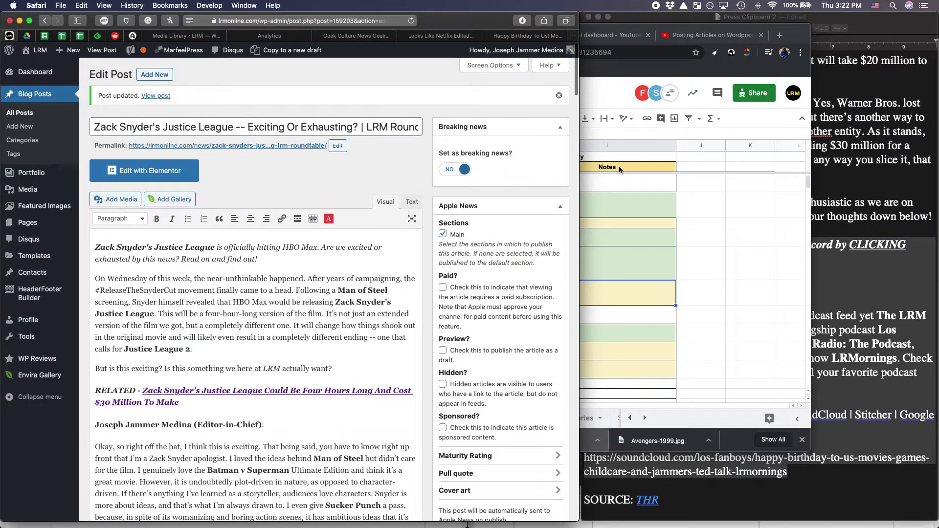